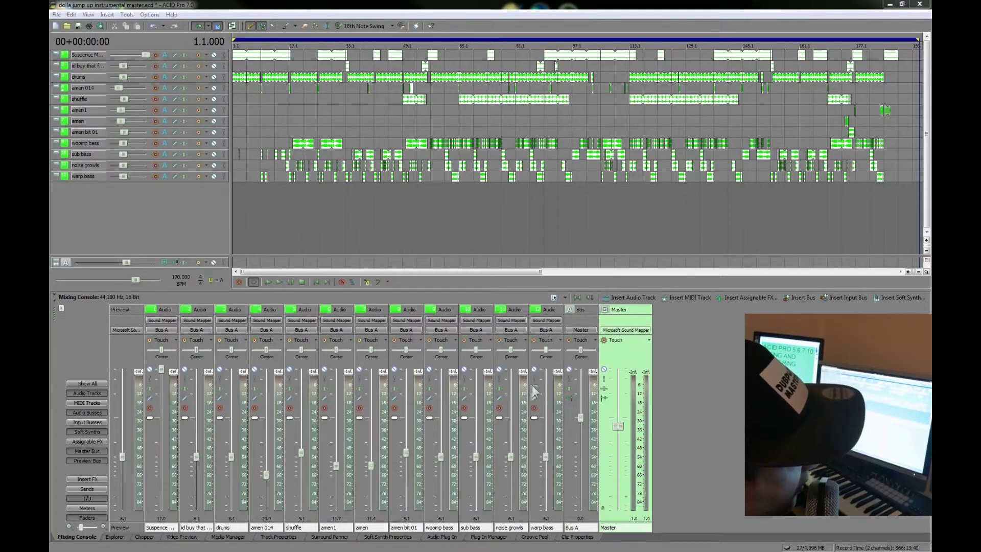
# - Play the song from bar 49 to check the mixing console levels for clipping, and select the Bus A channel
pyautogui.click(324, 185)
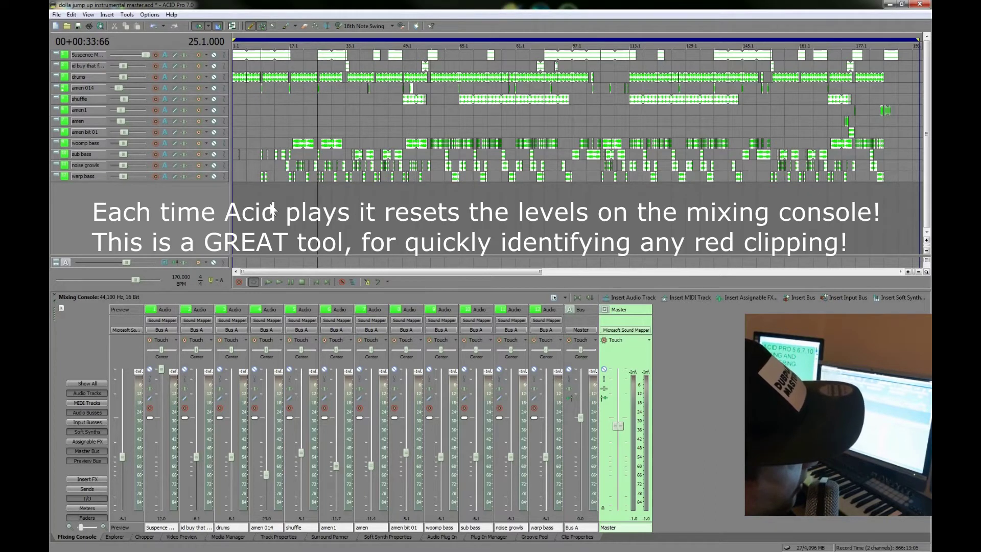
pyautogui.click(398, 205)
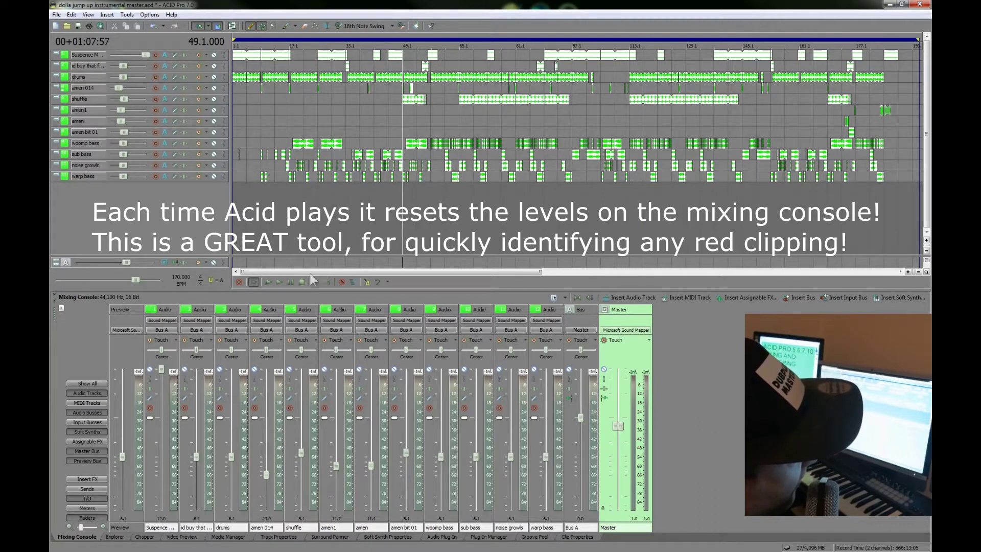
pyautogui.click(281, 279)
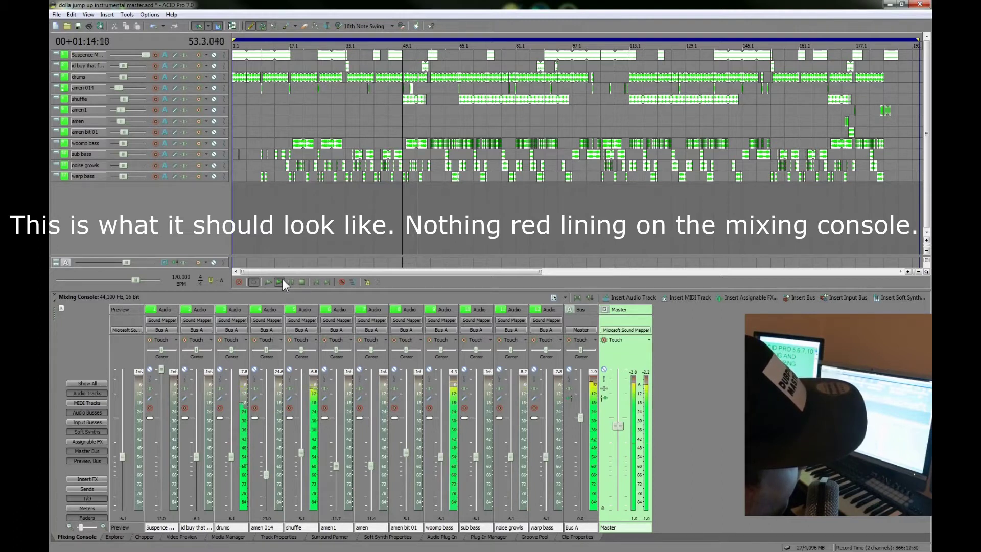
pyautogui.press('space')
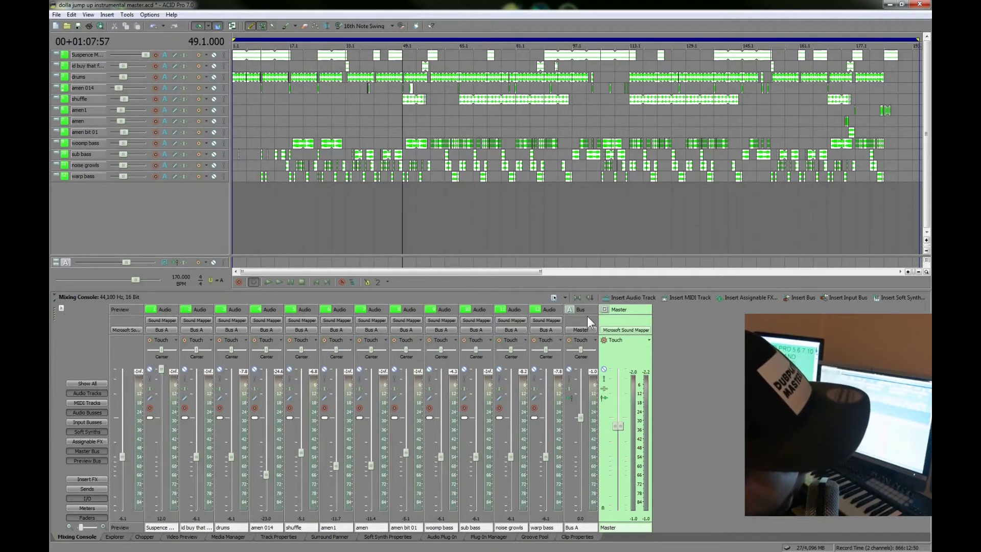
pyautogui.click(572, 311)
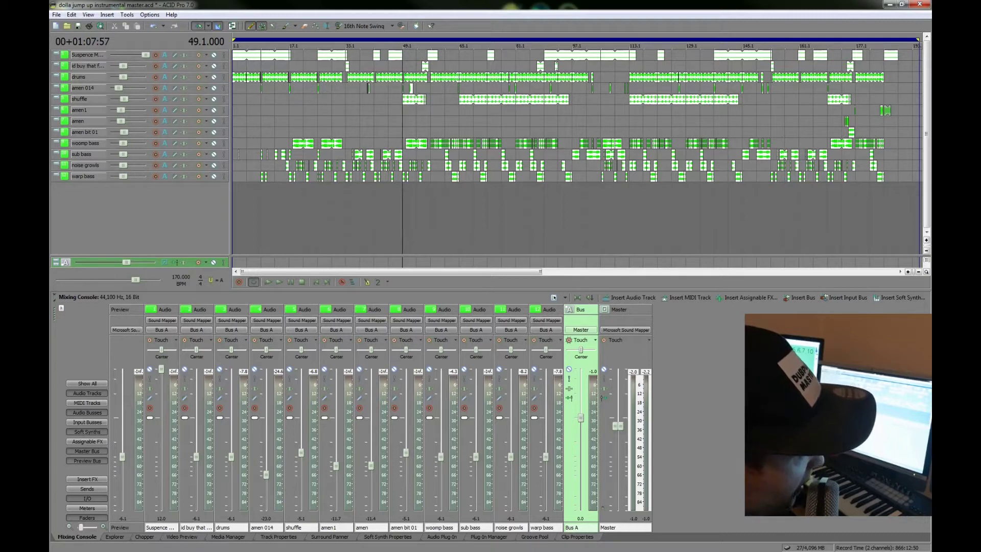
# - Switch to the Everything file search and import Macky_Gee-Silence-G13_Records.wav into the project as a new reference track
pyautogui.hotkey('alt', 'Tab')
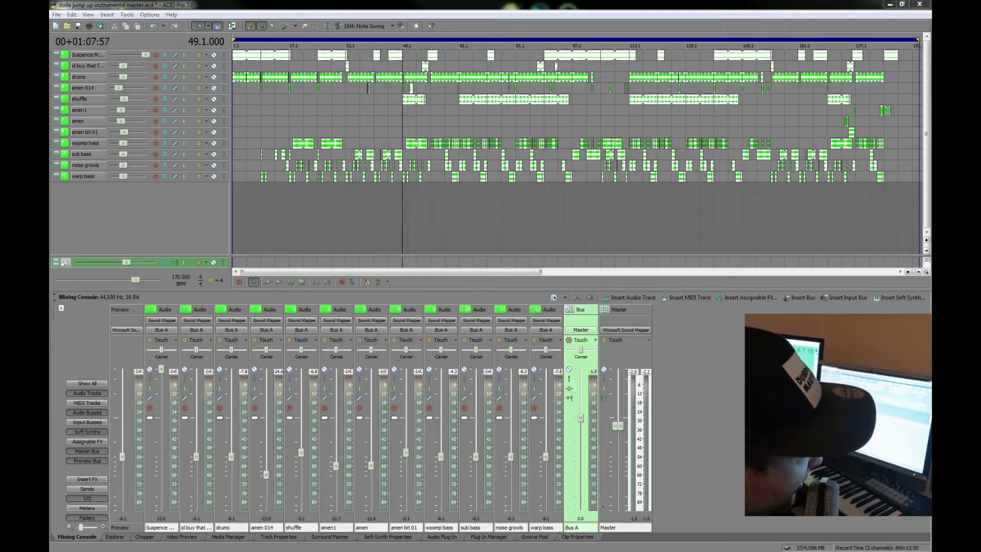
pyautogui.moveTo(920, 47); pyautogui.dragTo(360, 110)
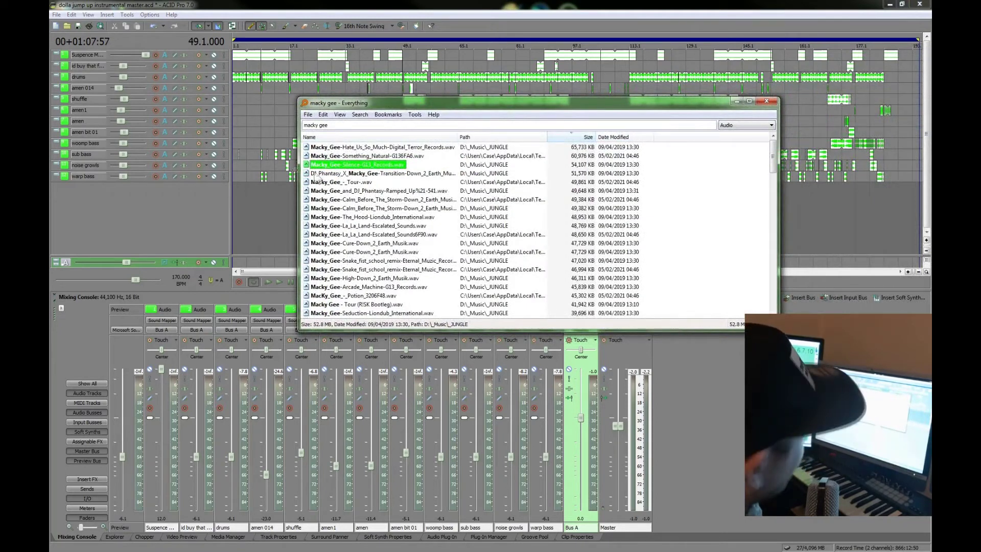
pyautogui.moveTo(325, 166); pyautogui.dragTo(152, 201)
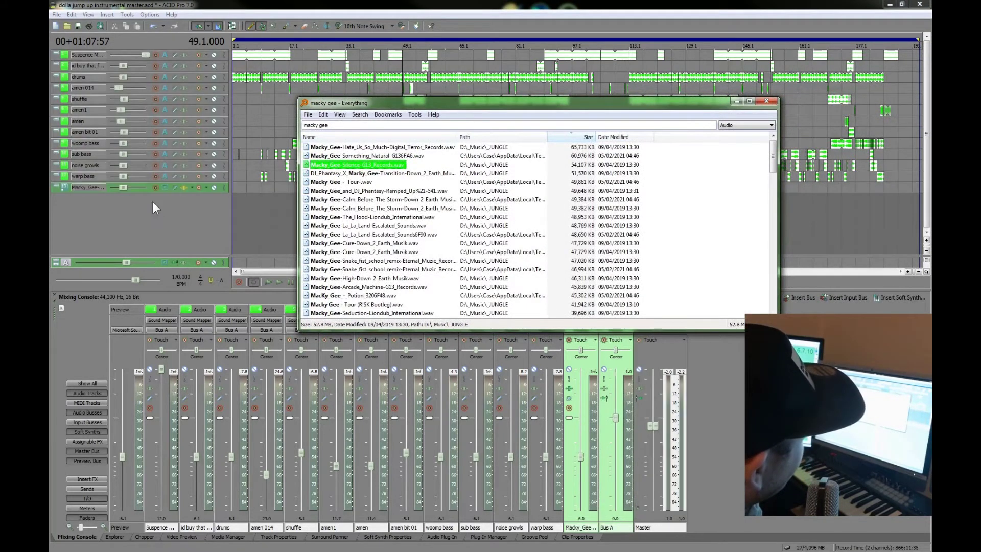
pyautogui.moveTo(415, 104); pyautogui.dragTo(931, 169)
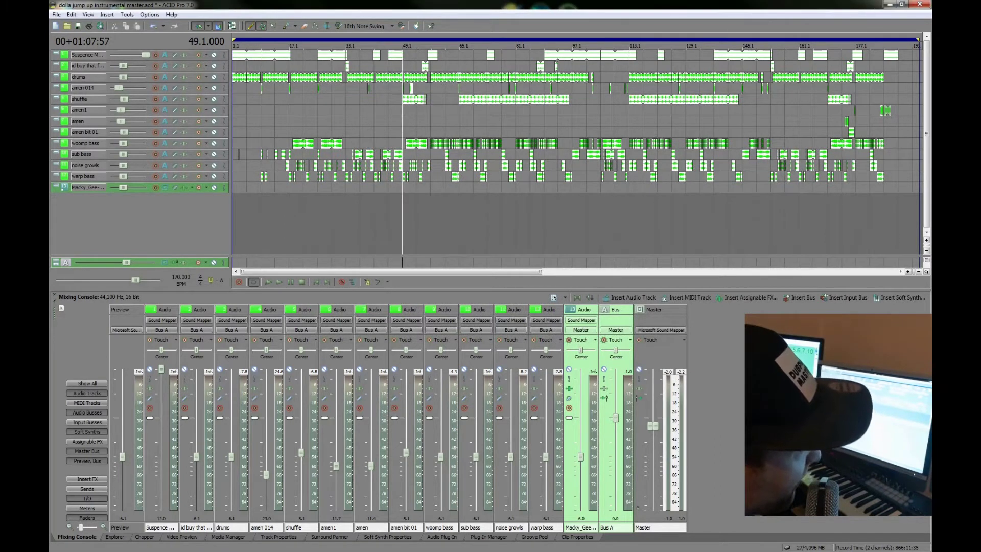
# - Draw the imported reference track's full-length event after the end of the song and place the playback cursor at bar 233
pyautogui.moveTo(881, 187)
pyautogui.mouseDown()
pyautogui.moveTo(923, 188)
pyautogui.moveTo(903, 187)
pyautogui.mouseUp()
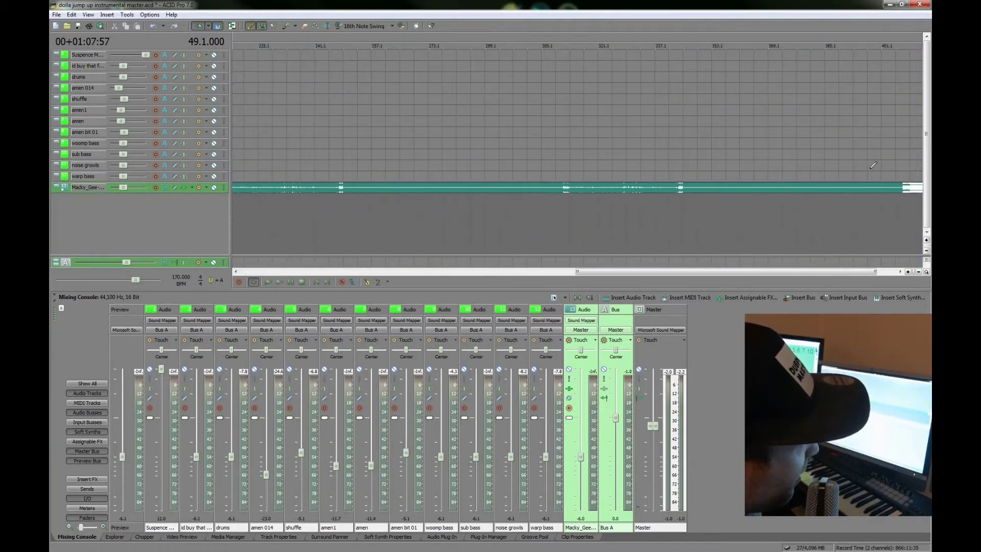
pyautogui.scroll(-3, 874, 164)
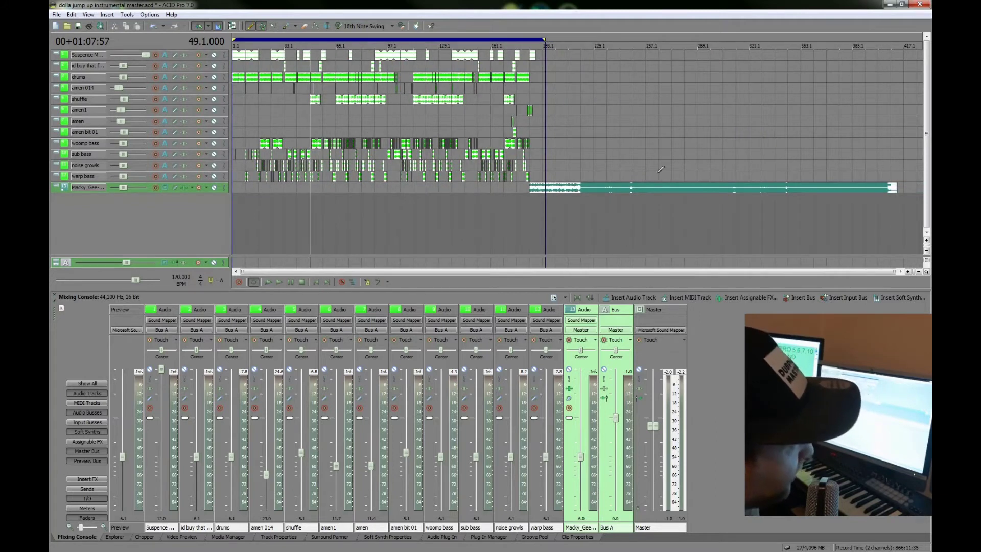
pyautogui.click(610, 189)
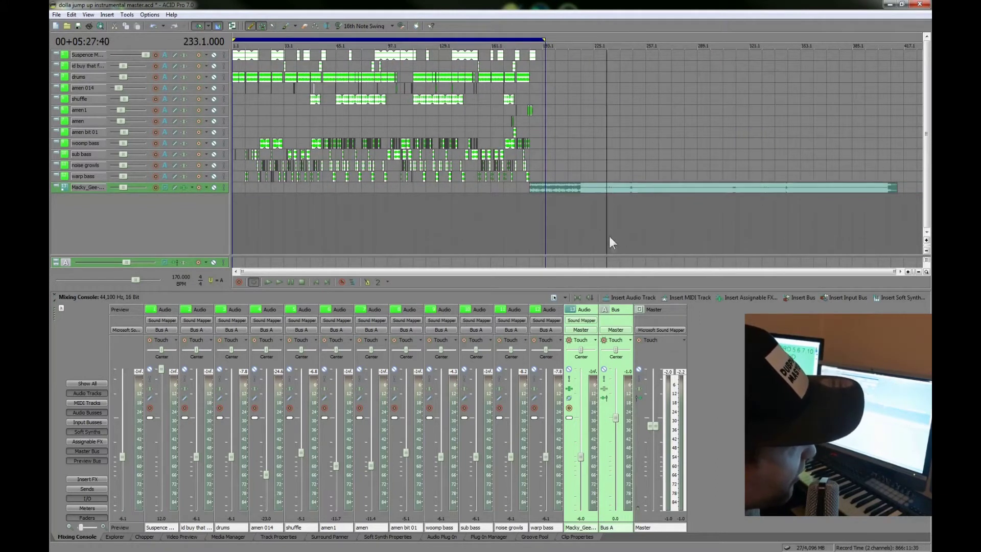
# - Set the imported reference track's channel volume to 0.0 dB in the mixing console
pyautogui.click(598, 309)
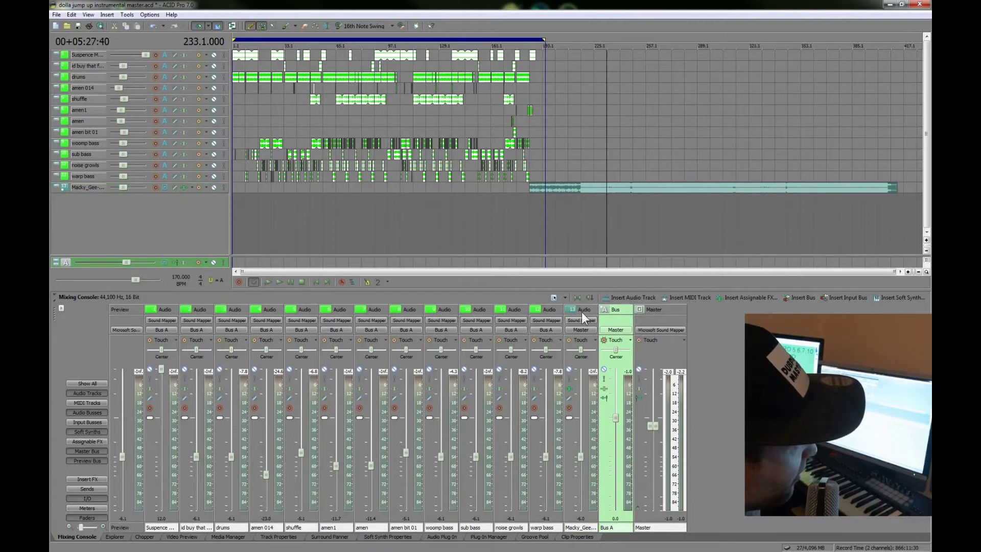
pyautogui.click(583, 314)
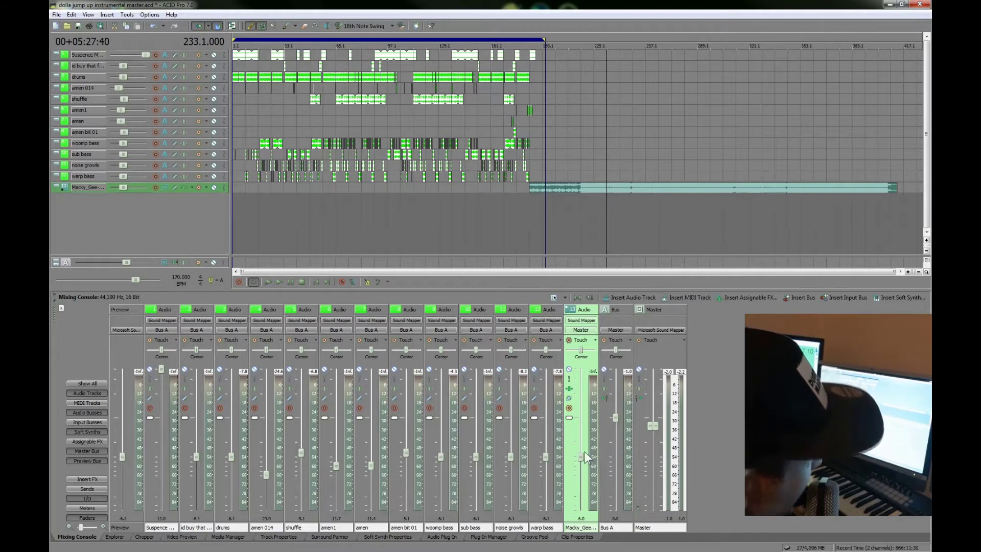
pyautogui.moveTo(582, 458); pyautogui.dragTo(585, 415)
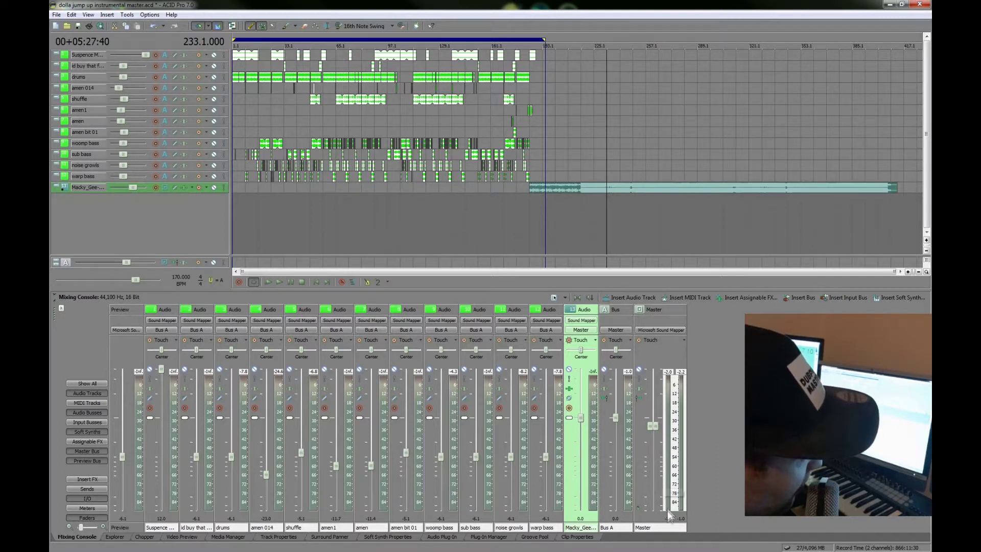
# - Play the reference track briefly from bar 233 and again from bar 257 to check its channel and master levels
pyautogui.click(282, 280)
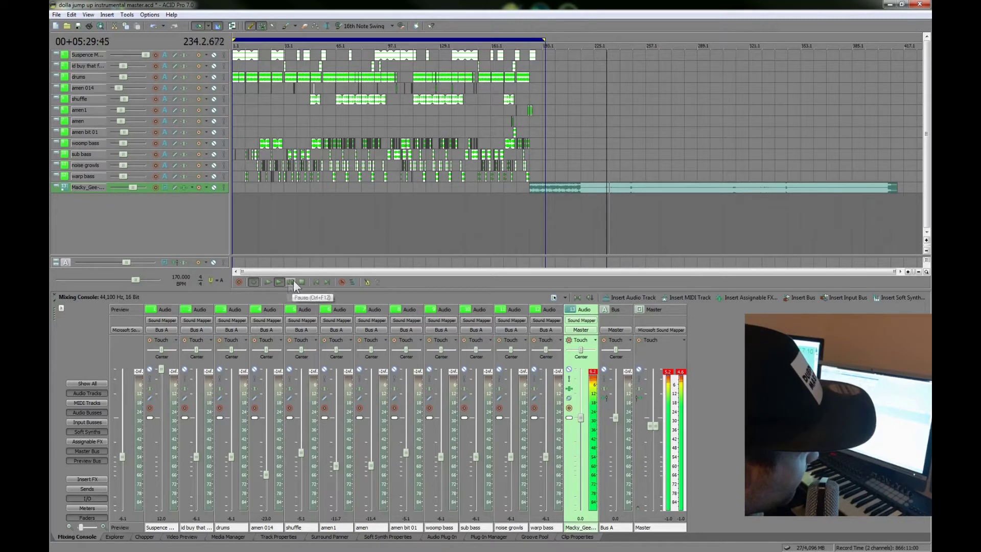
pyautogui.click(303, 281)
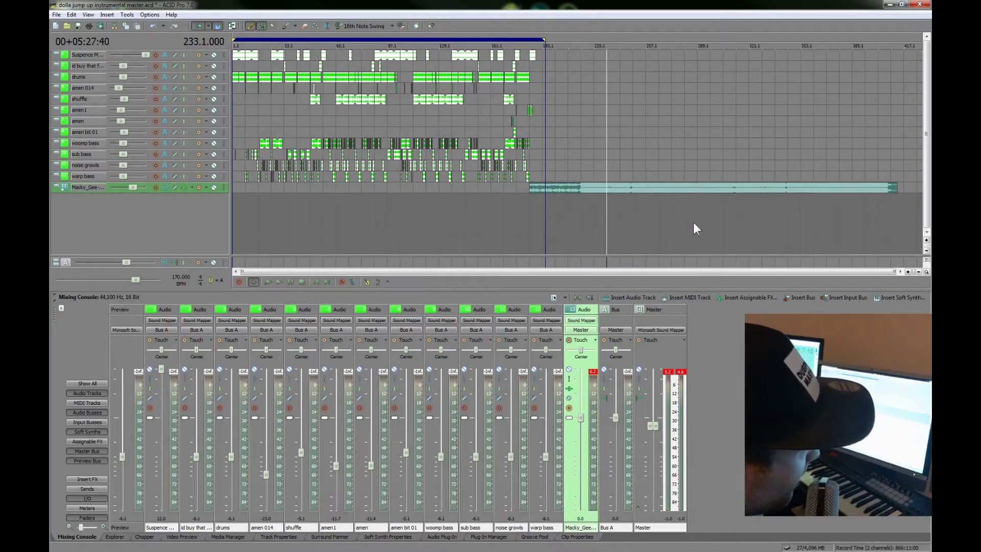
pyautogui.click(645, 189)
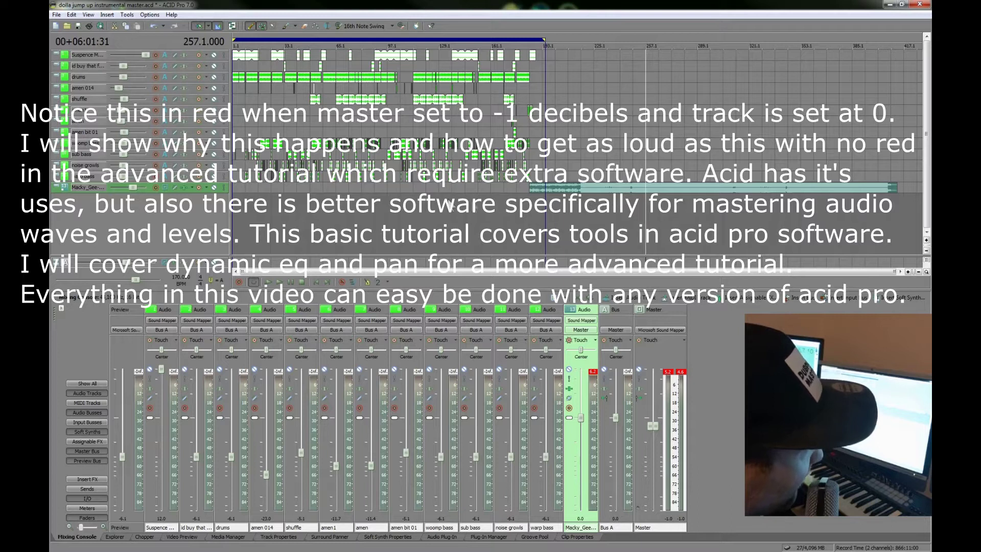
pyautogui.click(278, 281)
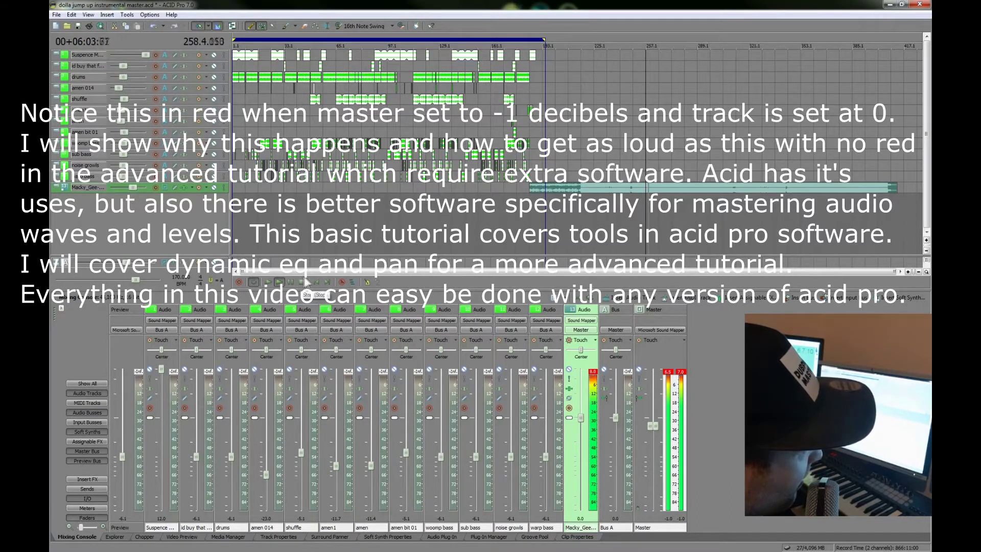
pyautogui.click(302, 282)
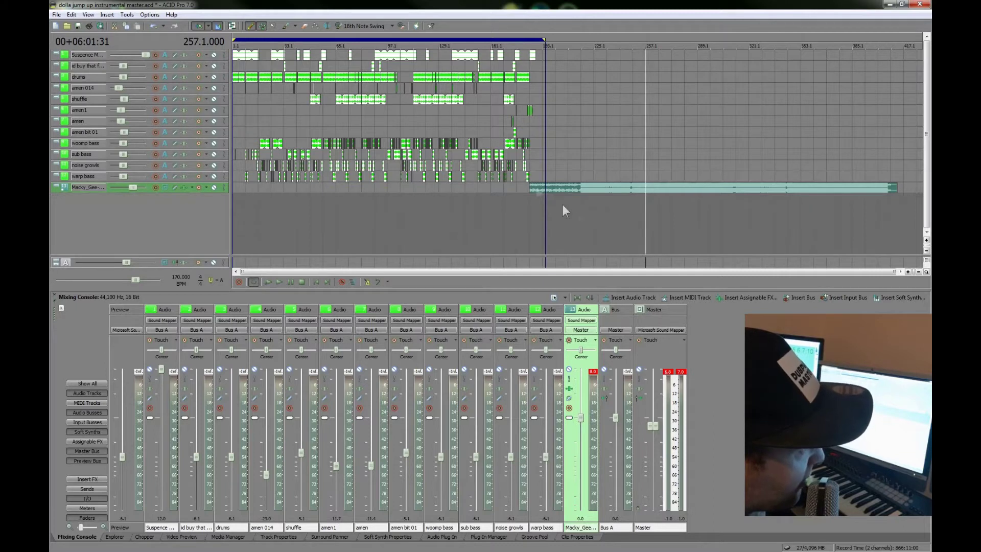
# - Reset the peak clip indicators on the master bus and the reference track's channel
pyautogui.click(680, 372)
pyautogui.click(668, 371)
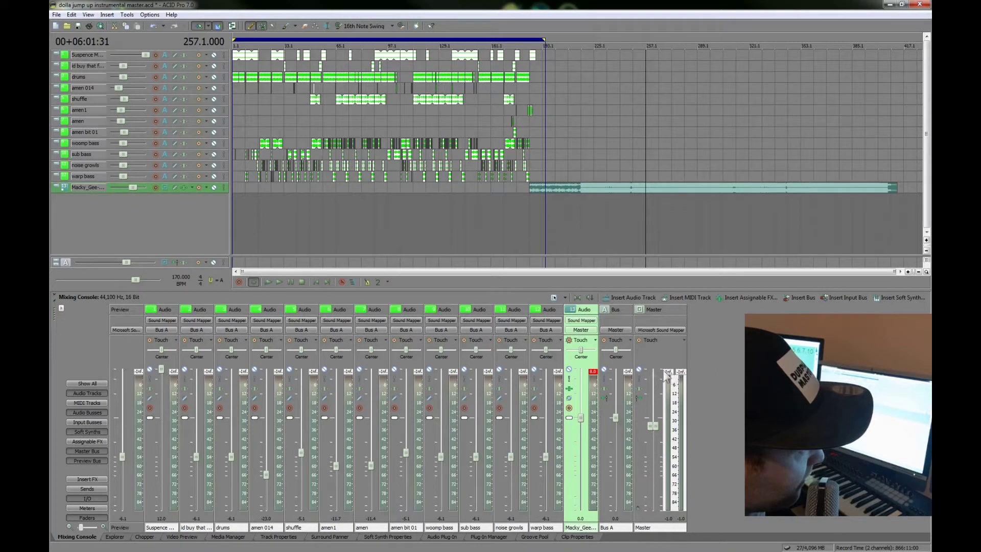
pyautogui.click(593, 372)
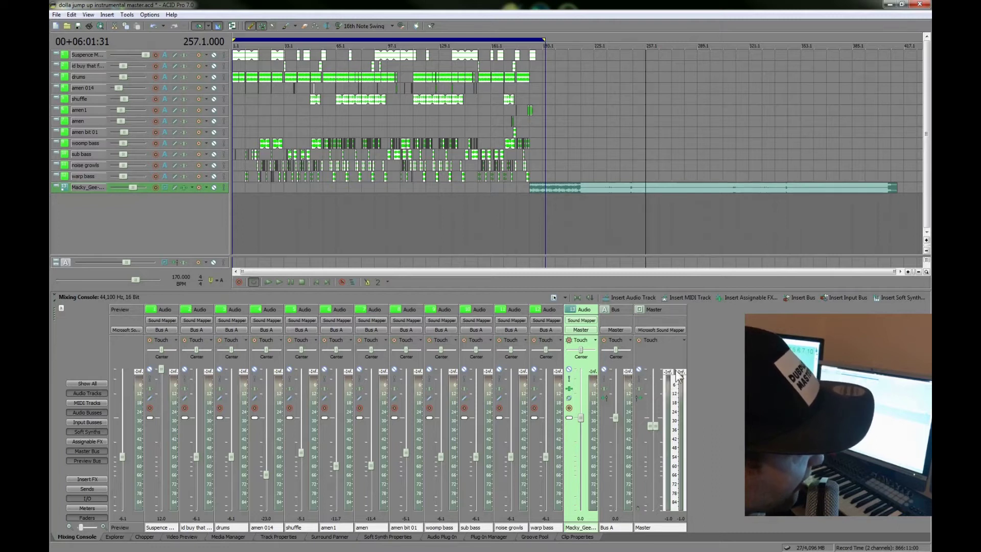
# - Play the song from bar 65 to compare its channel and master levels with the reference track
pyautogui.click(337, 201)
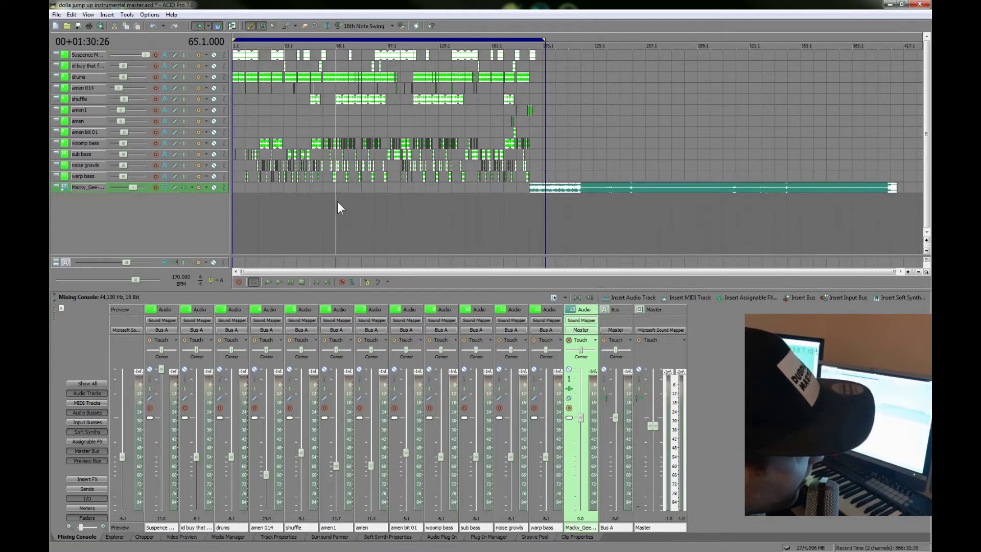
pyautogui.click(278, 282)
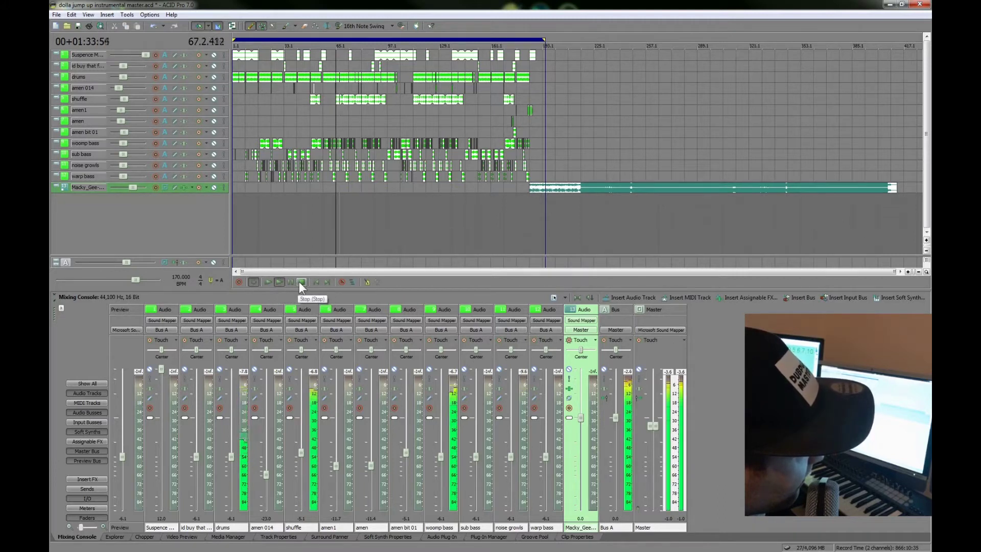
pyautogui.click(302, 283)
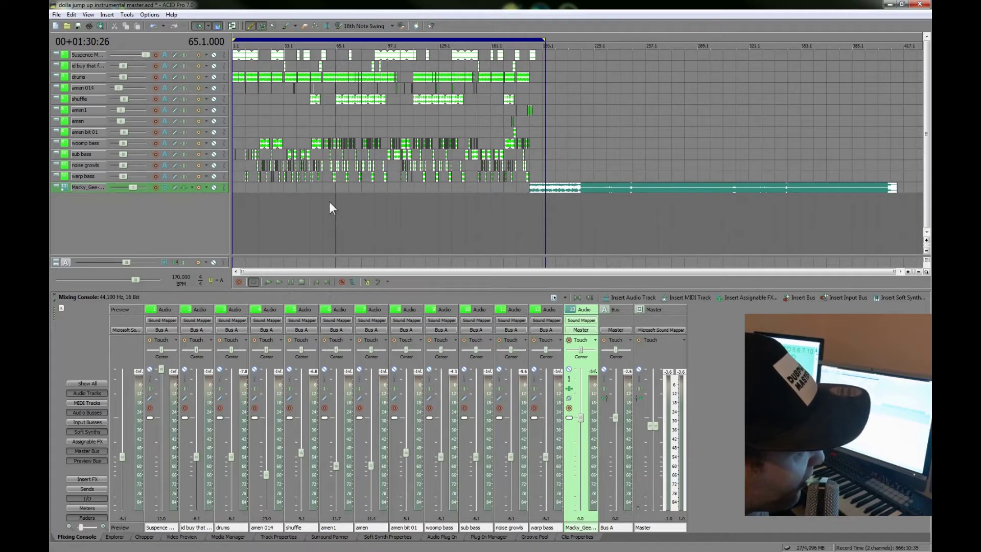
# - Play the song from bar 65 and raise the shuffle track's channel volume to -0.7 dB
pyautogui.click(283, 281)
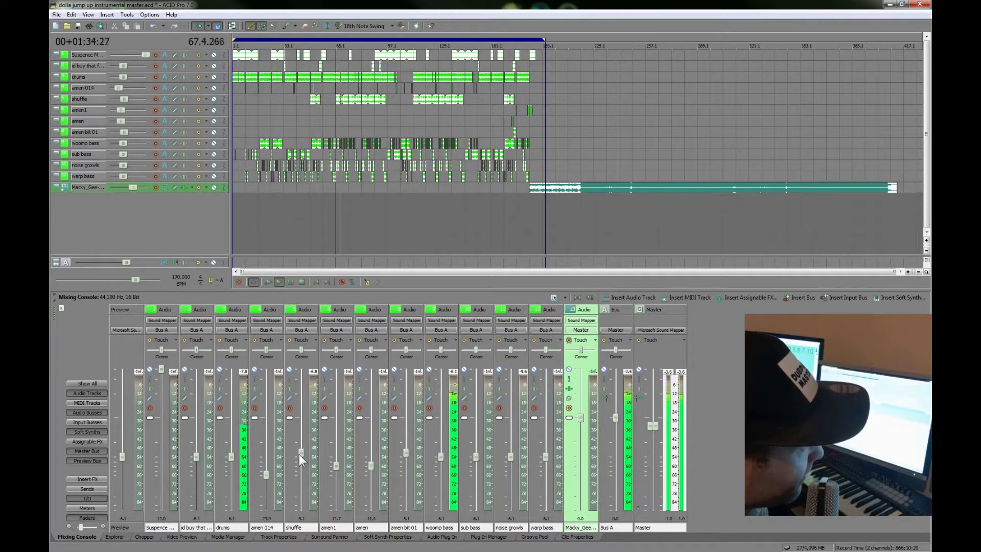
pyautogui.moveTo(302, 453); pyautogui.dragTo(310, 427)
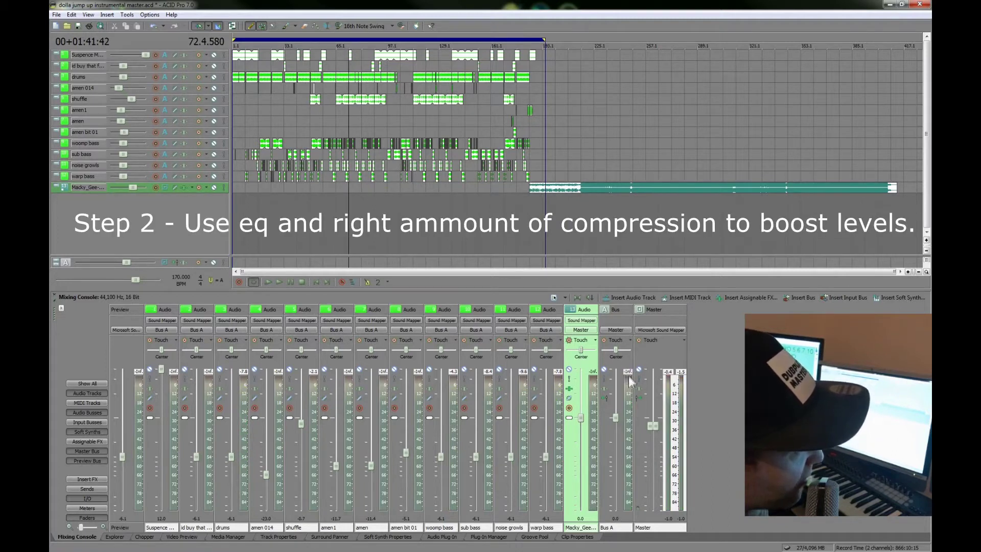
# - Add the Sony Wave Hammer plug-in to the Bus A effects chain
pyautogui.click(605, 388)
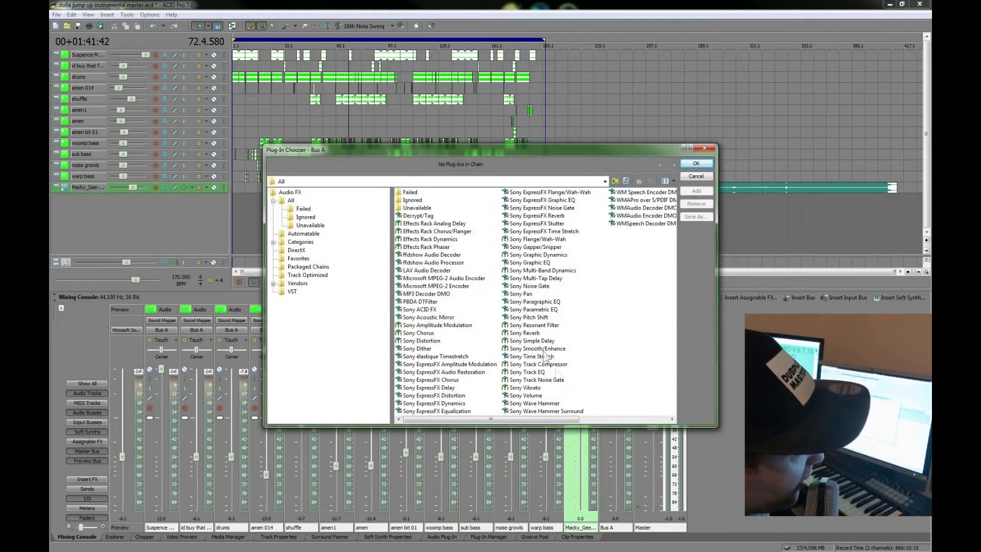
pyautogui.click(533, 405)
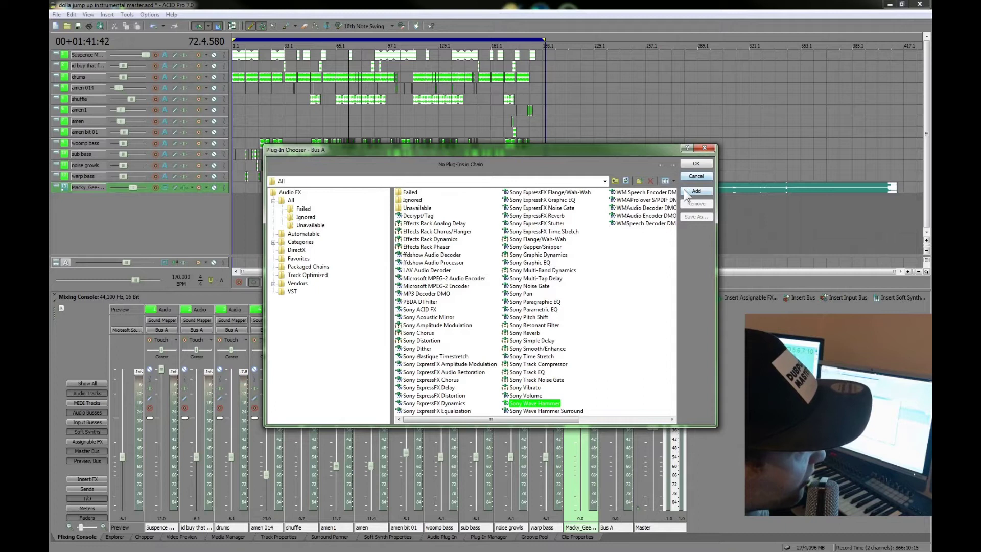
pyautogui.click(527, 387)
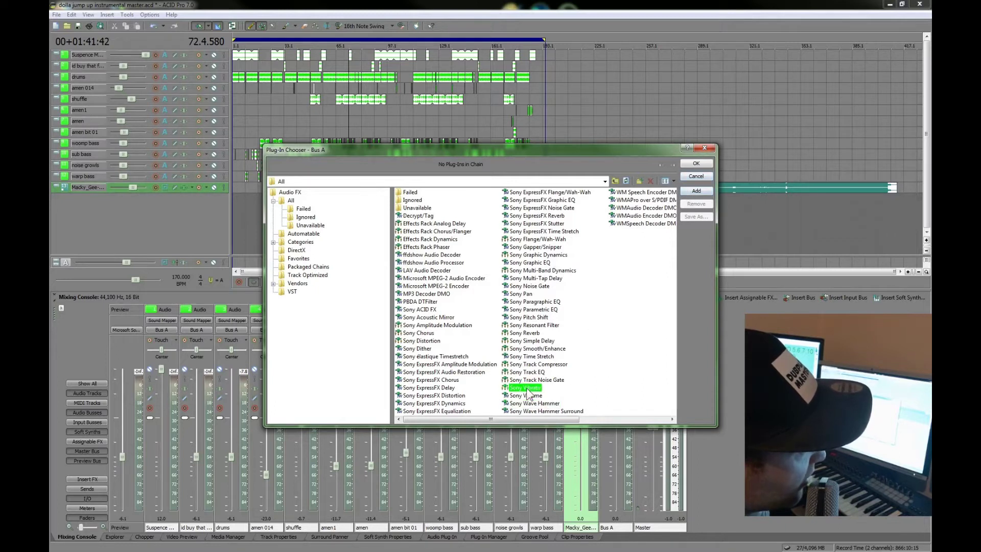
pyautogui.click(543, 404)
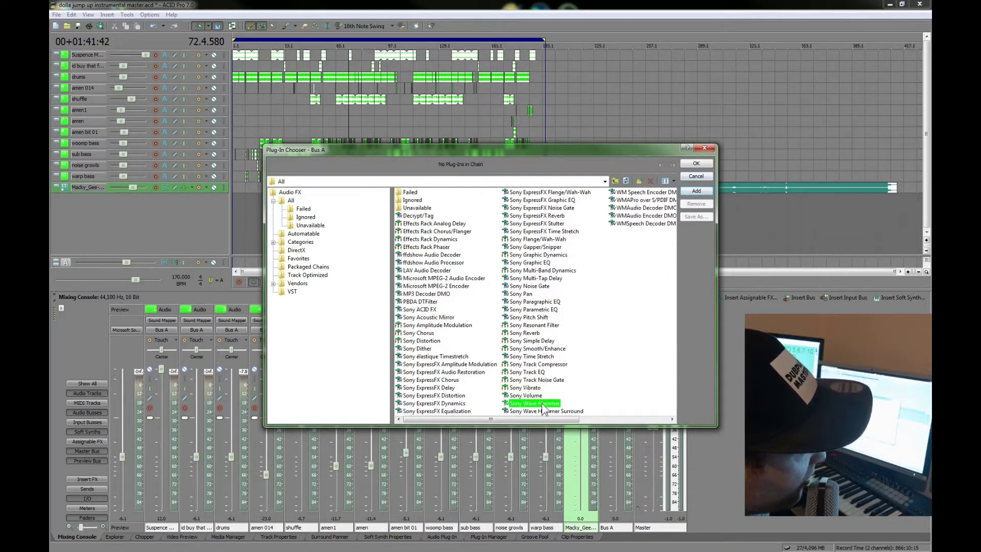
pyautogui.click(697, 191)
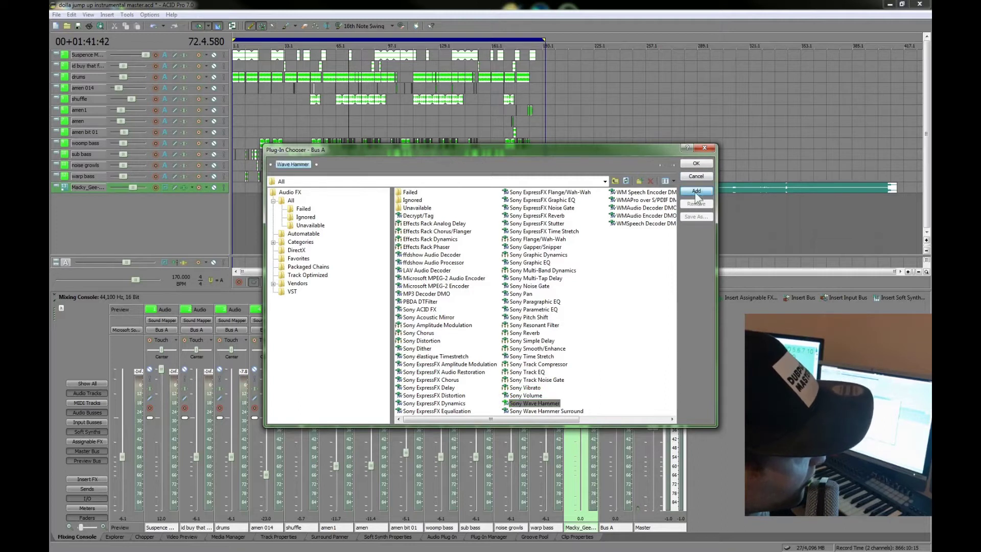
pyautogui.click(696, 163)
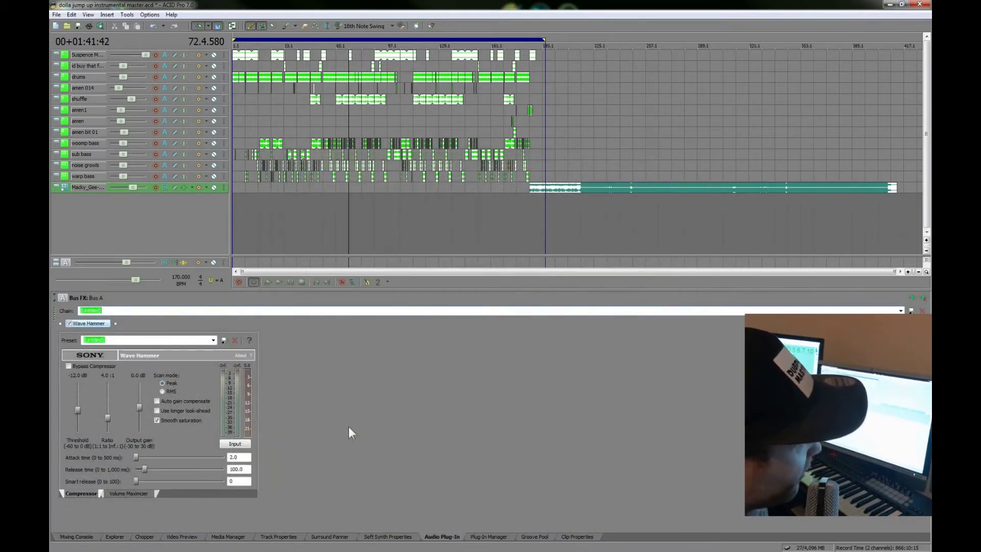
# - Bypass the Wave Hammer compressor on Bus A and show the Volume Maximizer settings
pyautogui.click(68, 366)
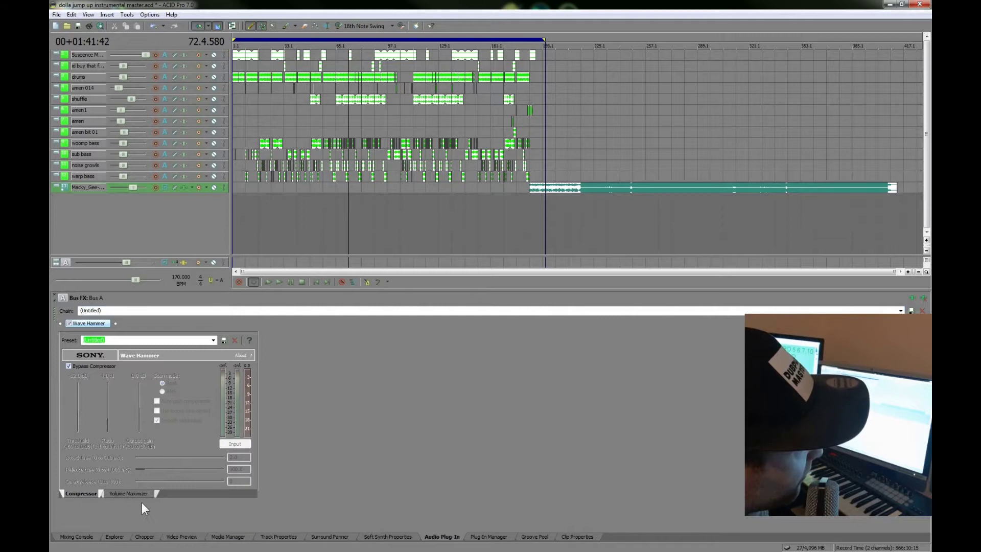
pyautogui.click(131, 490)
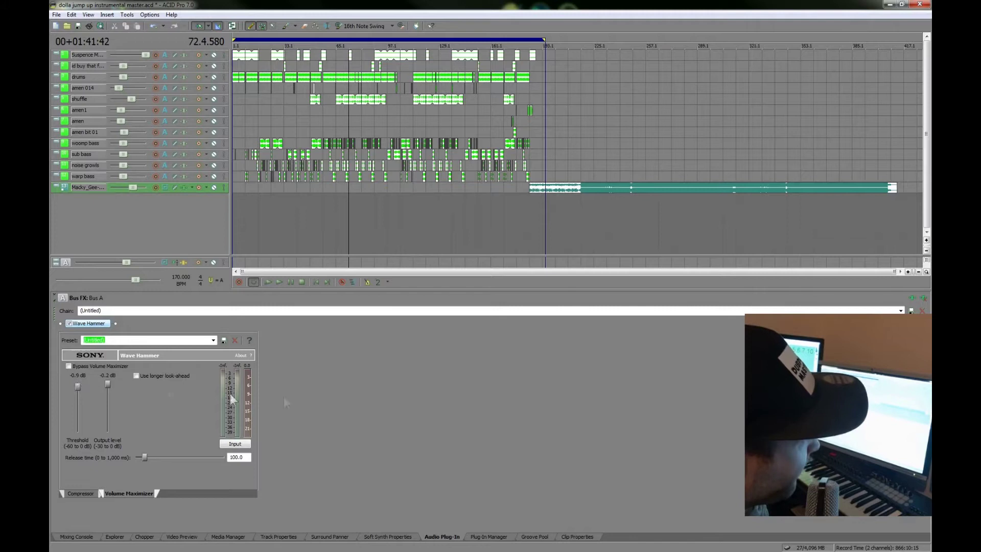
# - Play the song from bar 73 in the mixing console to check the Bus A and master levels
pyautogui.click(76, 537)
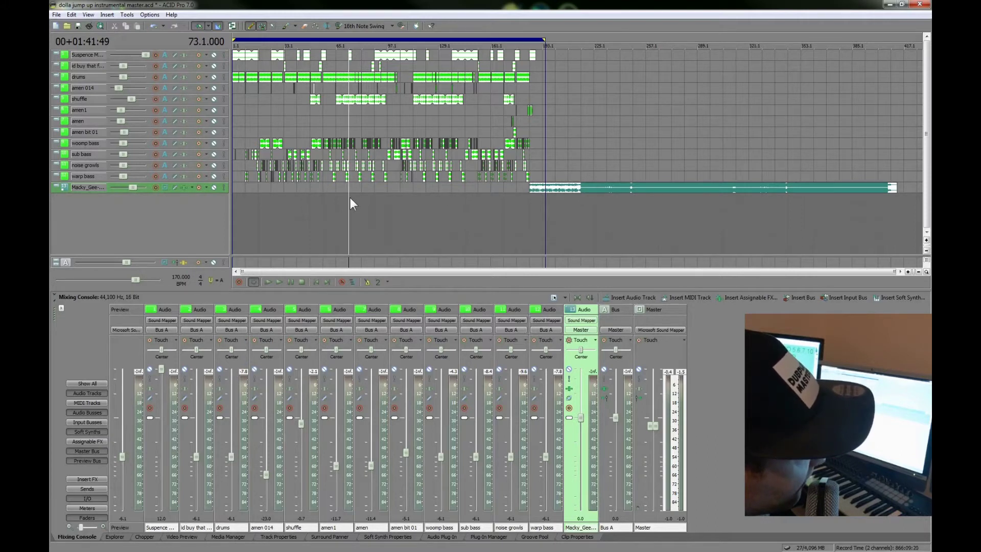
pyautogui.click(277, 280)
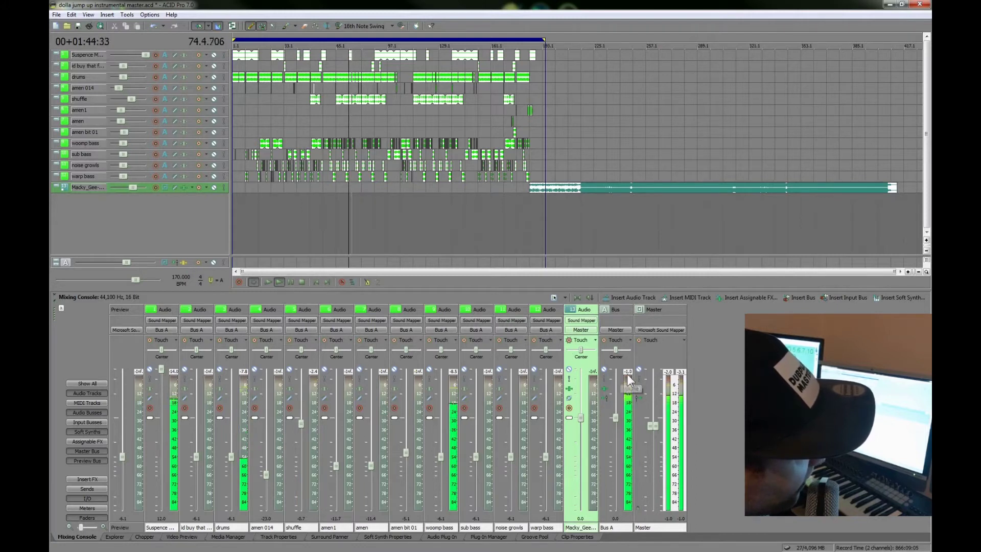
pyautogui.click(289, 284)
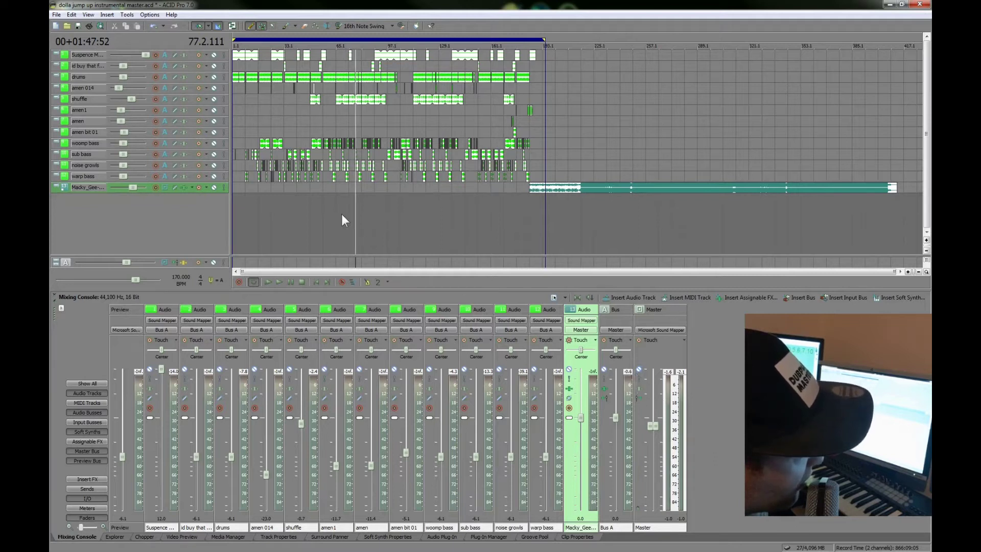
# - Play the song from bar 65, set the drums volume to 0.9 dB and the amen 014 volume to -0.4 dB, resetting the drums clip indicator
pyautogui.click(337, 187)
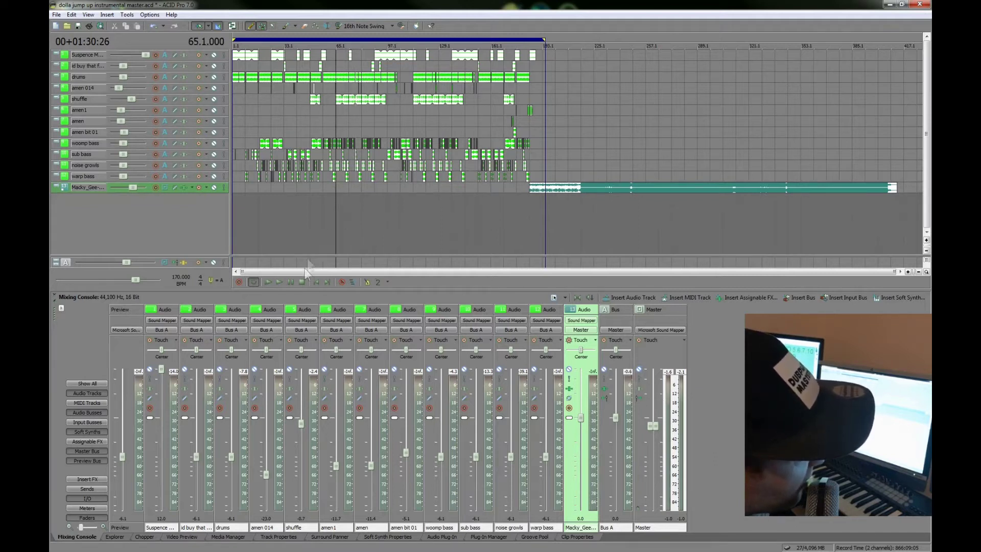
pyautogui.click(280, 284)
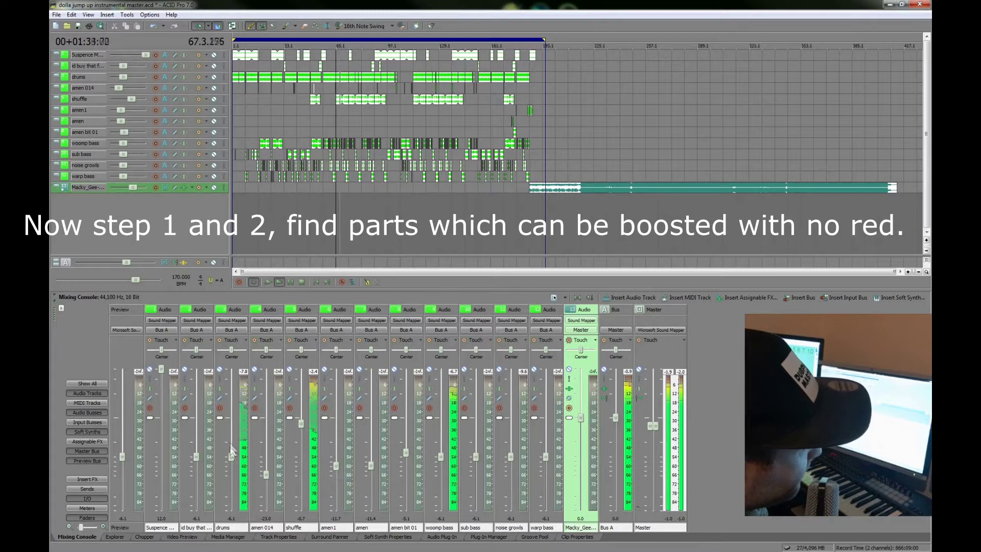
pyautogui.moveTo(237, 454); pyautogui.dragTo(235, 414)
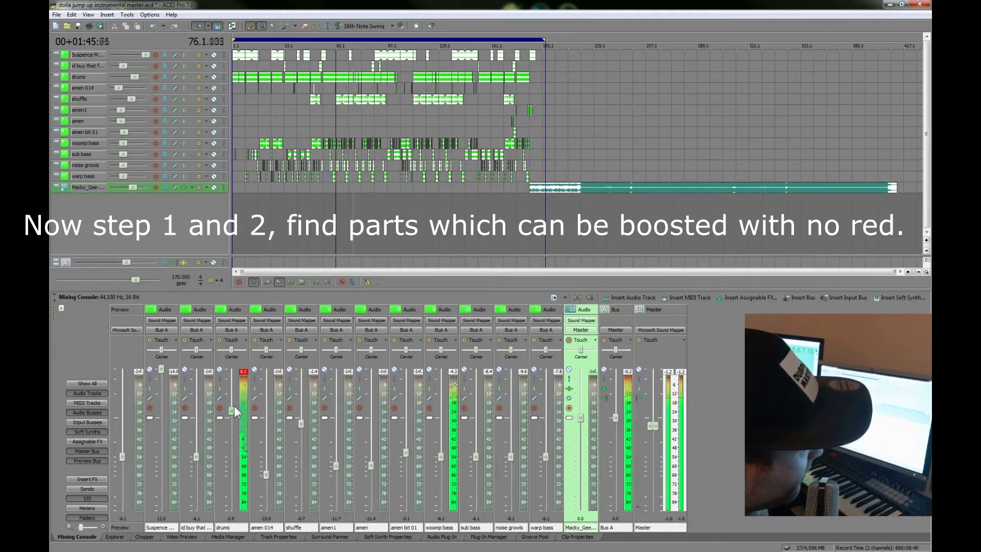
pyautogui.click(244, 372)
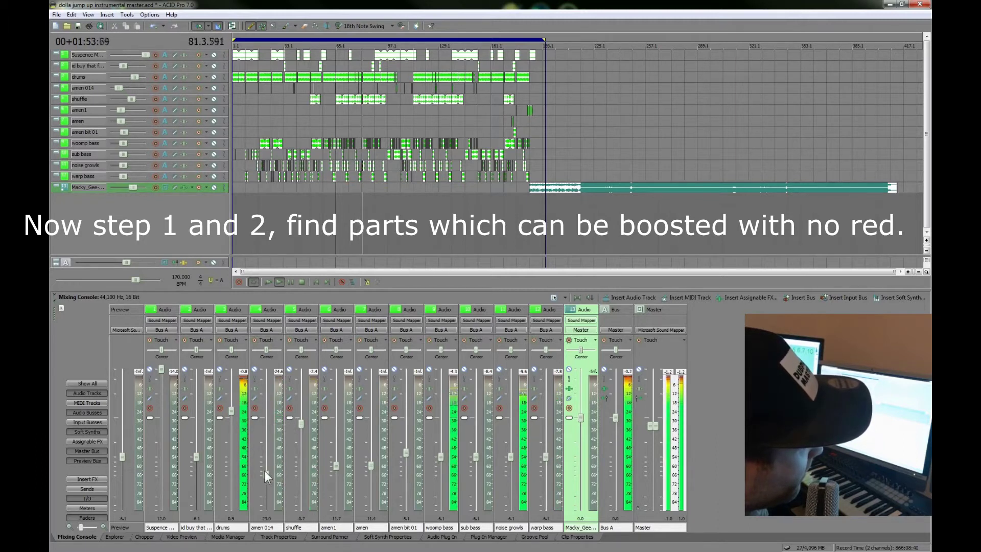
pyautogui.moveTo(268, 472); pyautogui.dragTo(265, 419)
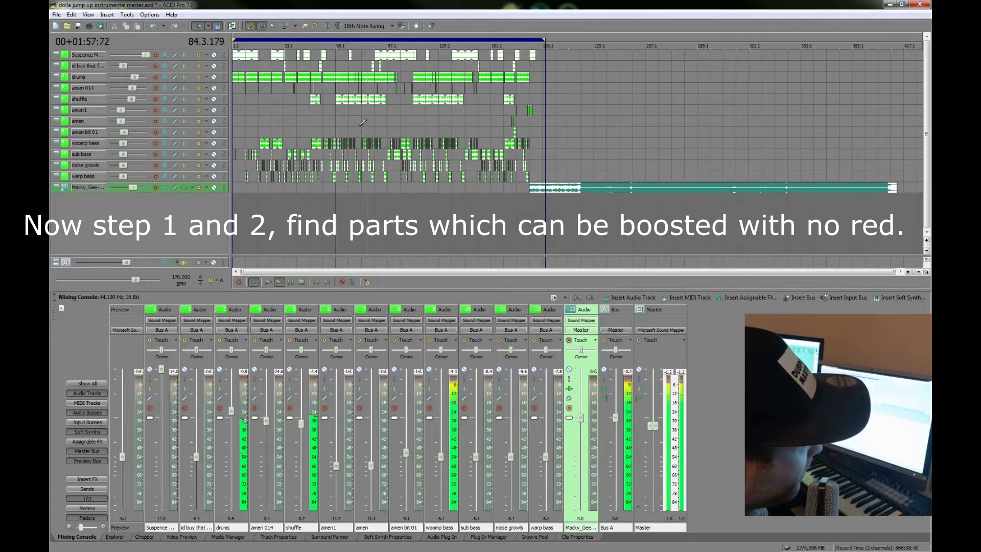
# - Paint a short event on the amen1 track from bar 79 to bar 81
pyautogui.click(348, 107)
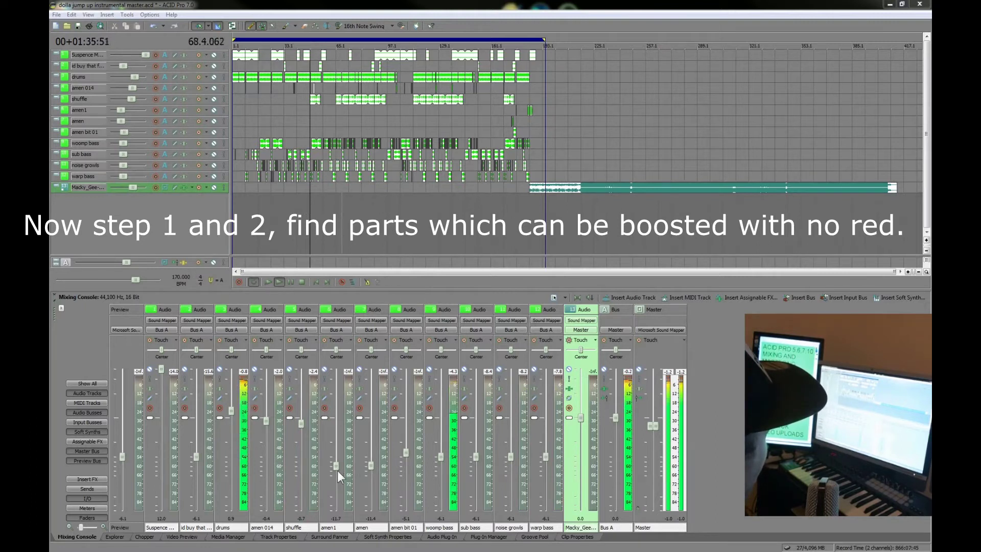
pyautogui.scroll(-1, 337, 470)
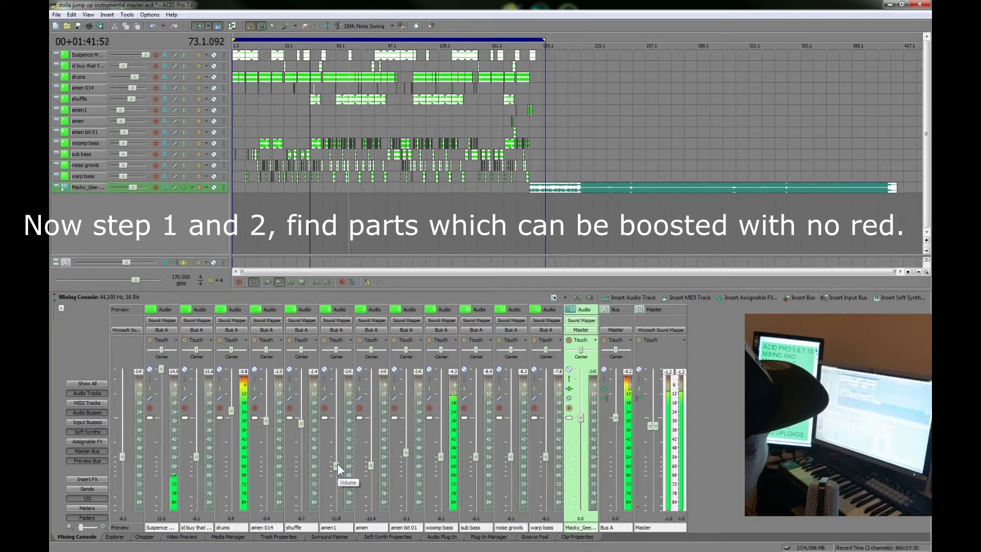
pyautogui.click(364, 101)
pyautogui.scroll(4, 353, 110)
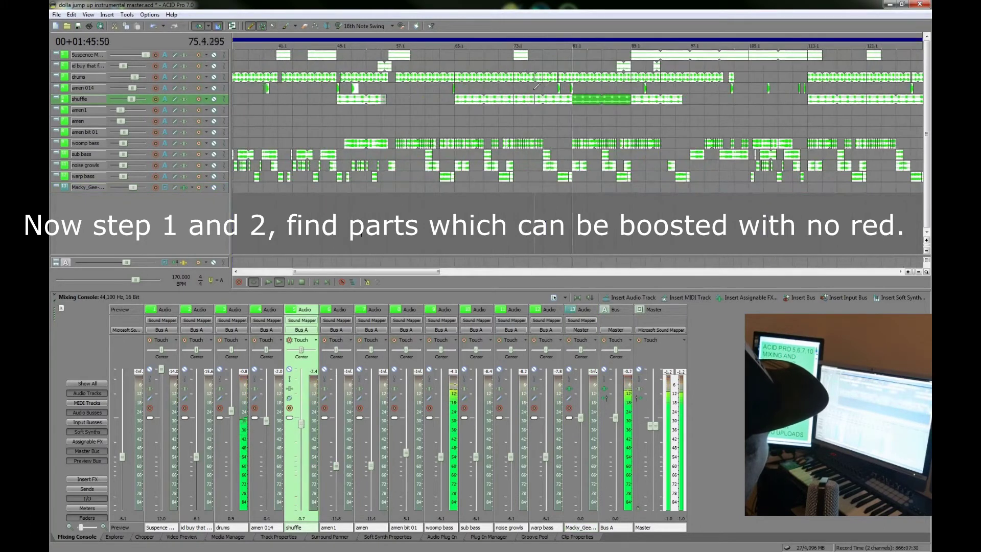
pyautogui.click(558, 109)
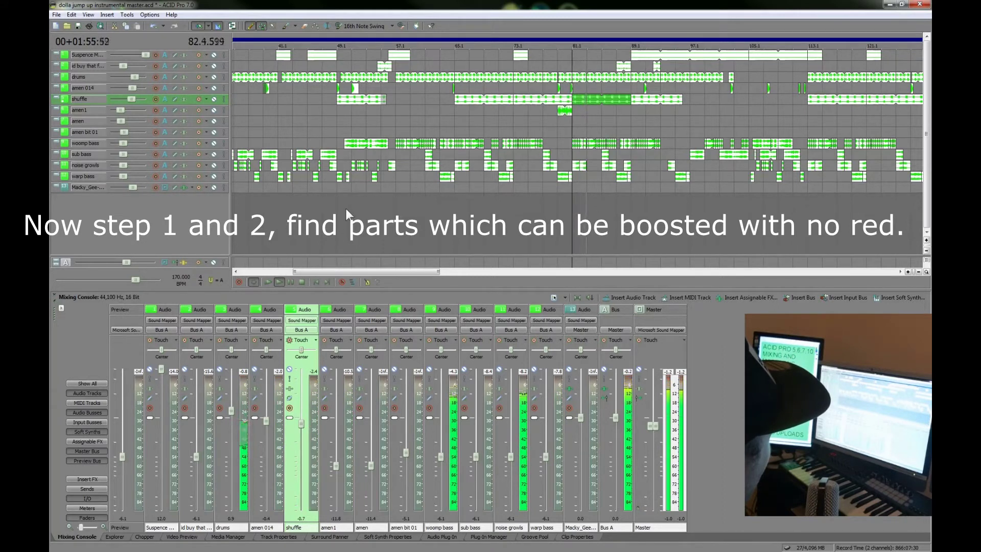
# - Raise the amen1 channel volume to -2.7 dB while playing its event at bar 79
pyautogui.click(68, 110)
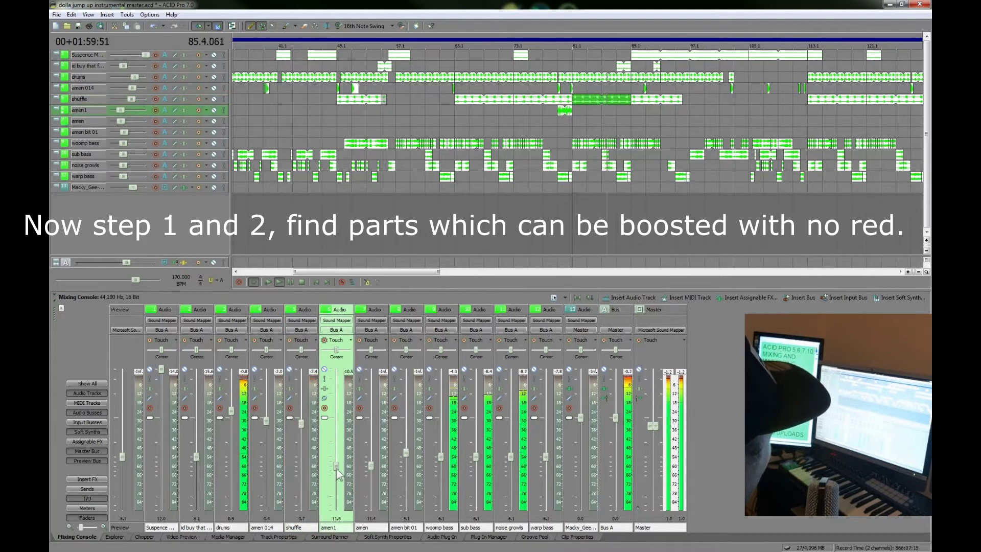
pyautogui.click(559, 114)
pyautogui.click(558, 115)
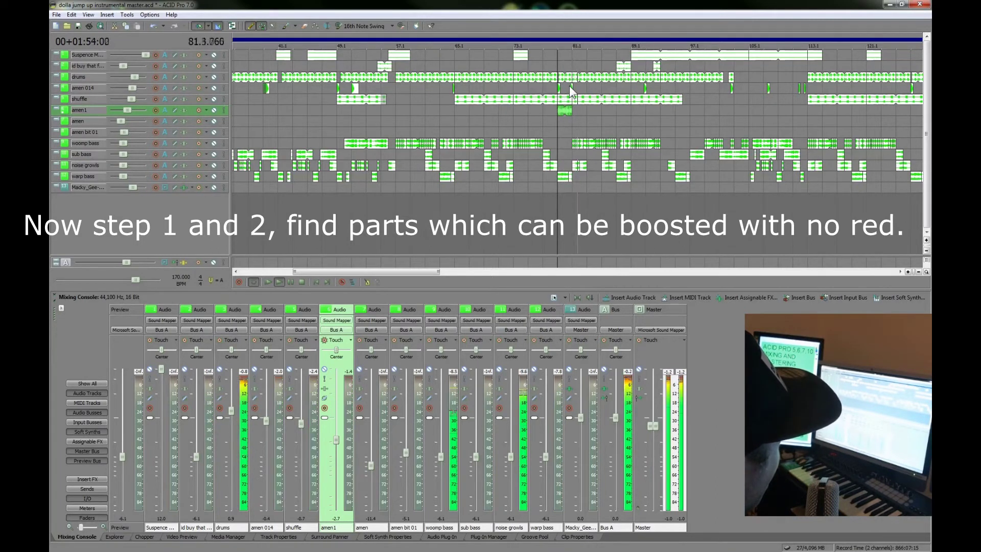
# - Set the woomp bass channel volume to -4.3 dB during playback
pyautogui.scroll(-4, 578, 133)
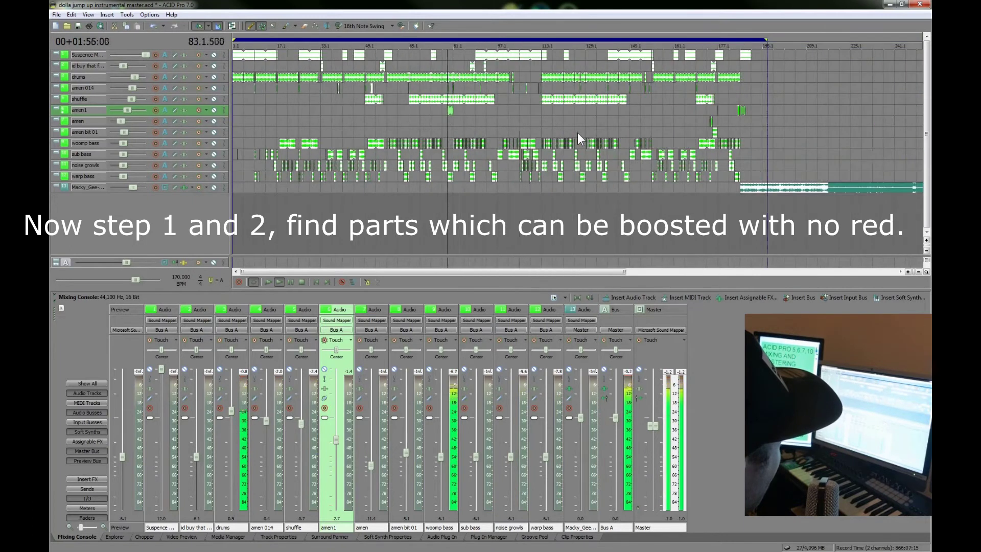
pyautogui.scroll(-2, 577, 133)
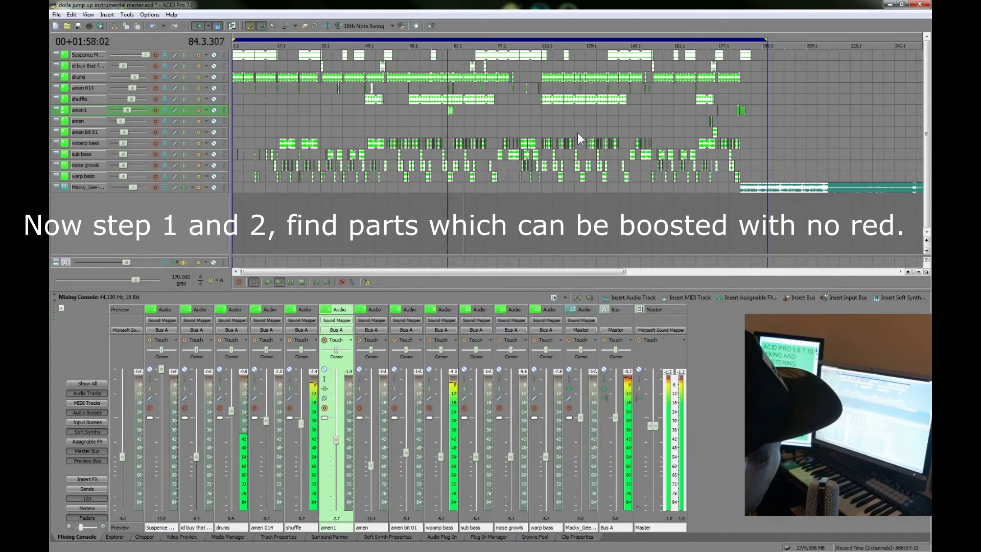
pyautogui.scroll(-1, 417, 223)
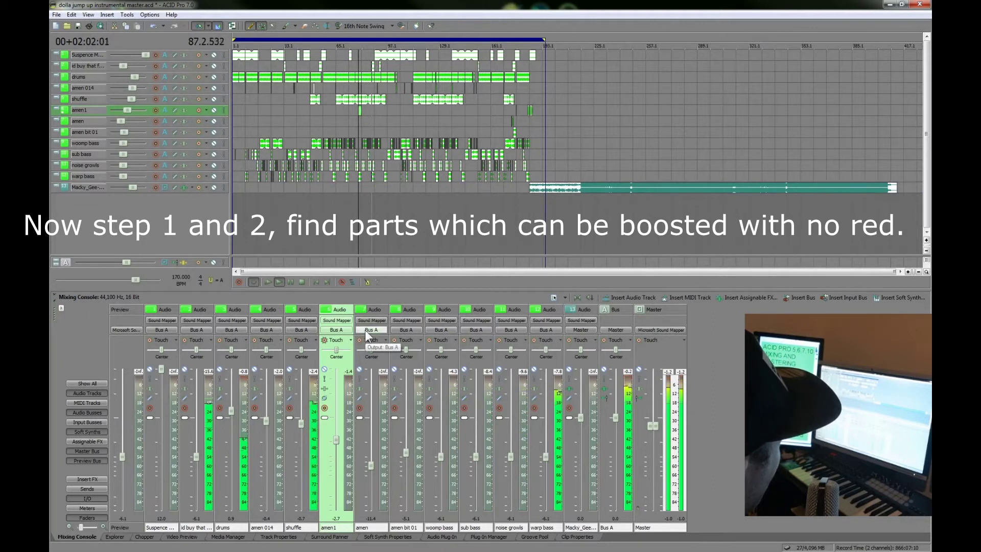
pyautogui.click(439, 314)
pyautogui.moveTo(440, 457); pyautogui.dragTo(441, 434)
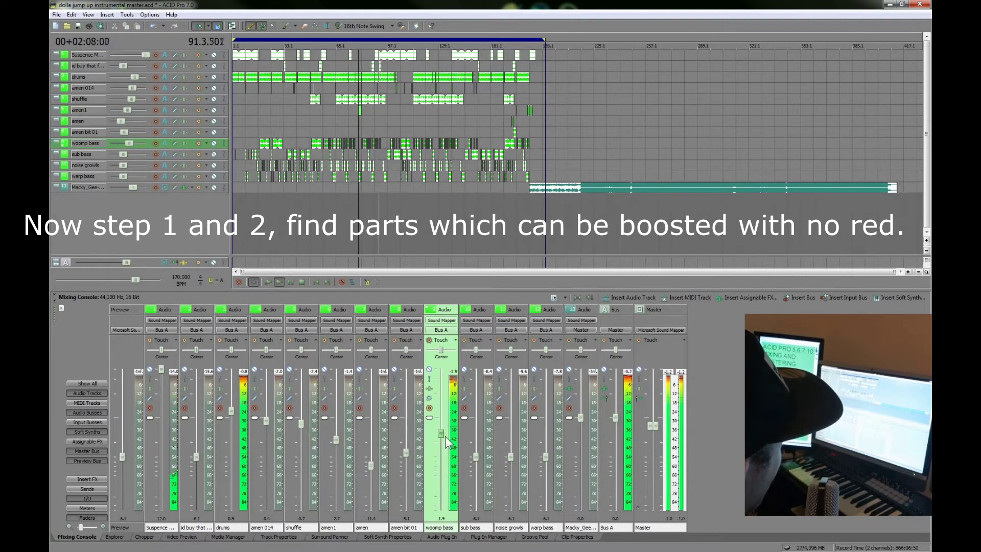
pyautogui.moveTo(441, 444); pyautogui.dragTo(440, 453)
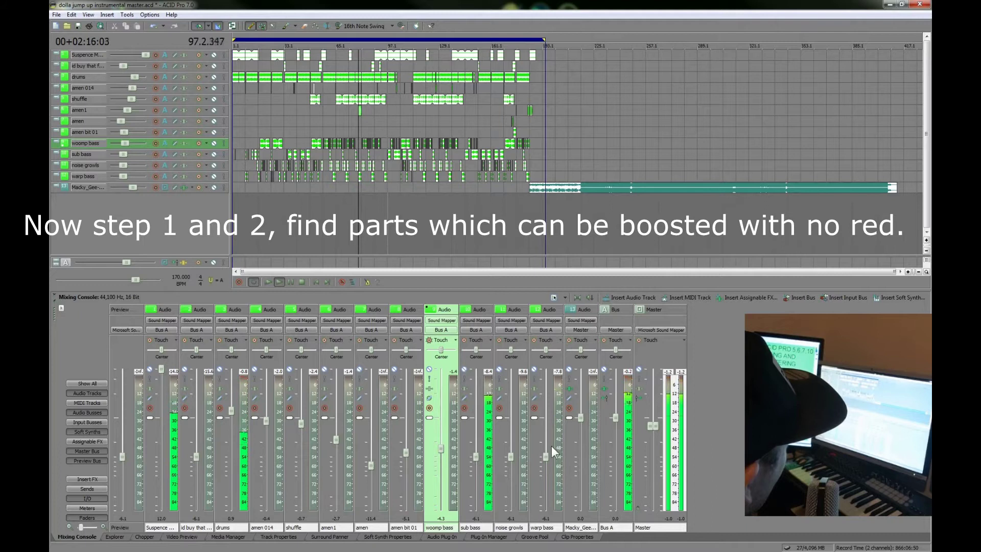
# - Raise the sub bass volume to -2.9 dB and boost the warp bass and noise growls channels, checking Bus A before stopping playback
pyautogui.moveTo(546, 456); pyautogui.dragTo(547, 438)
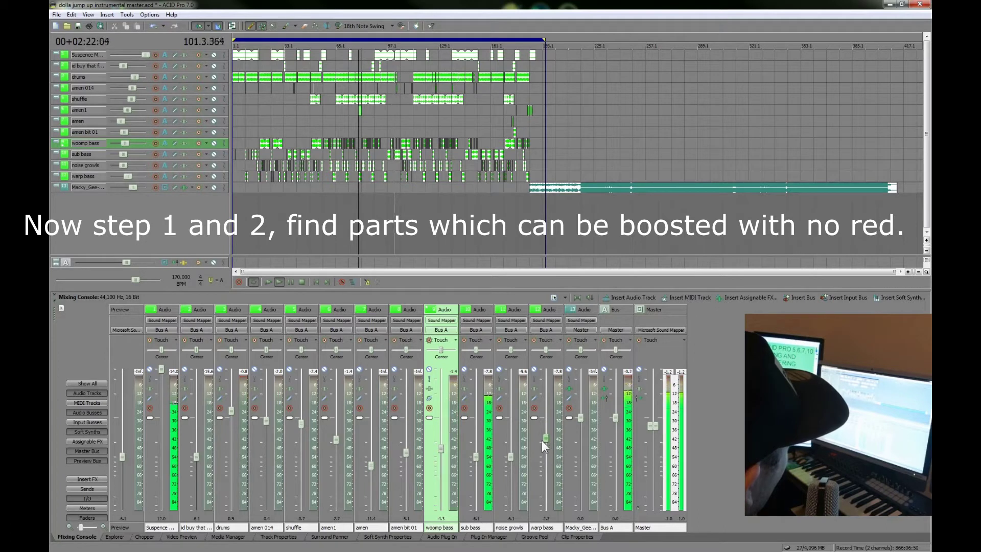
pyautogui.moveTo(475, 456)
pyautogui.mouseDown()
pyautogui.moveTo(474, 431)
pyautogui.moveTo(475, 440)
pyautogui.mouseUp()
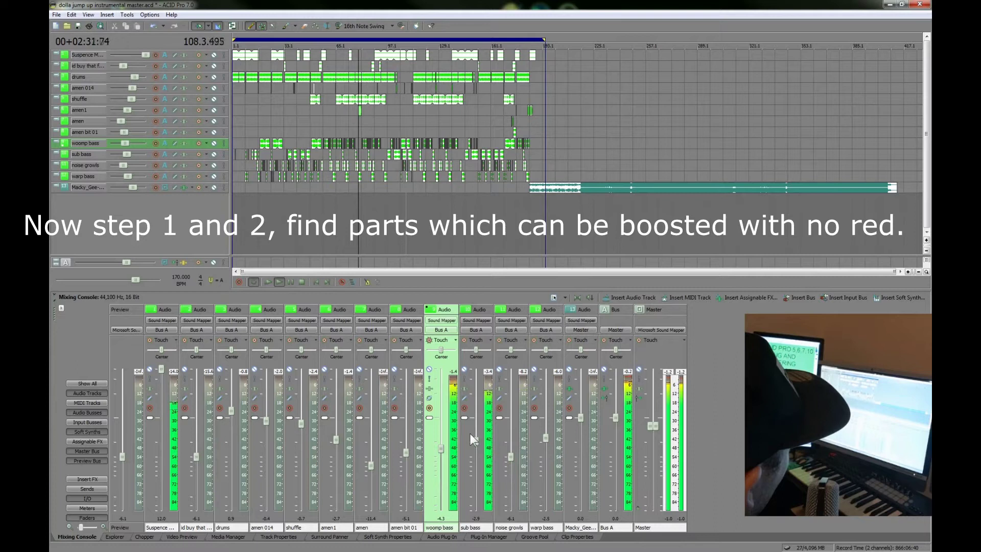
pyautogui.moveTo(544, 436); pyautogui.dragTo(548, 429)
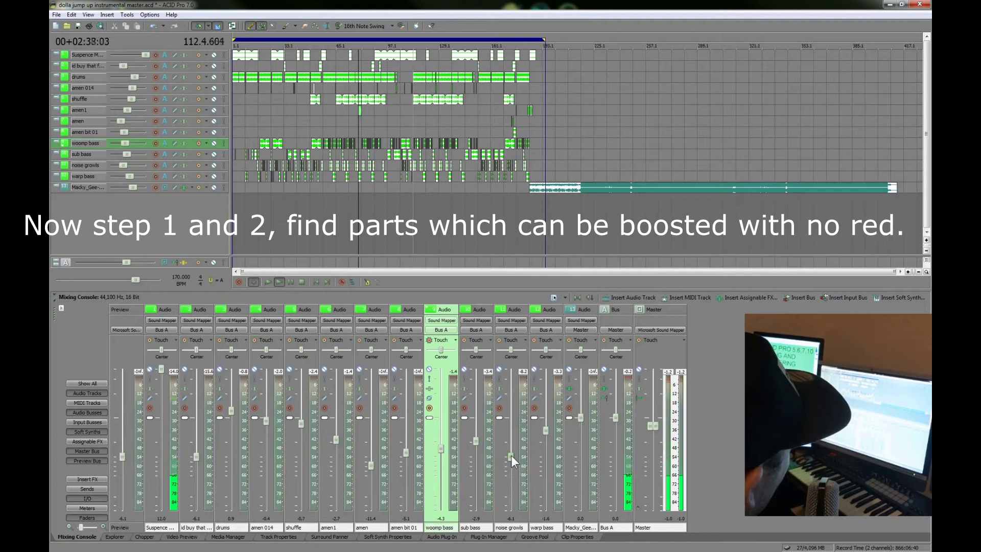
pyautogui.moveTo(512, 462); pyautogui.dragTo(513, 458)
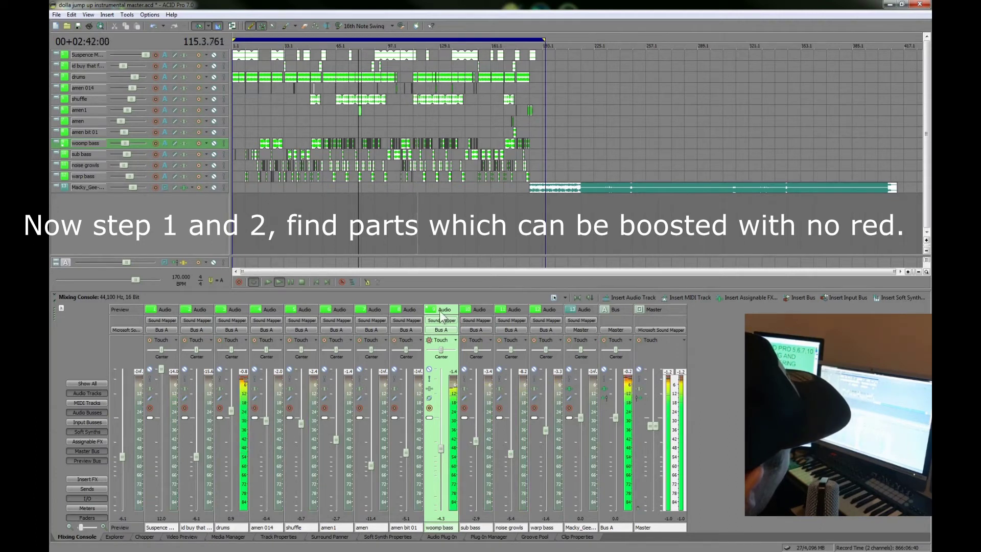
pyautogui.click(617, 312)
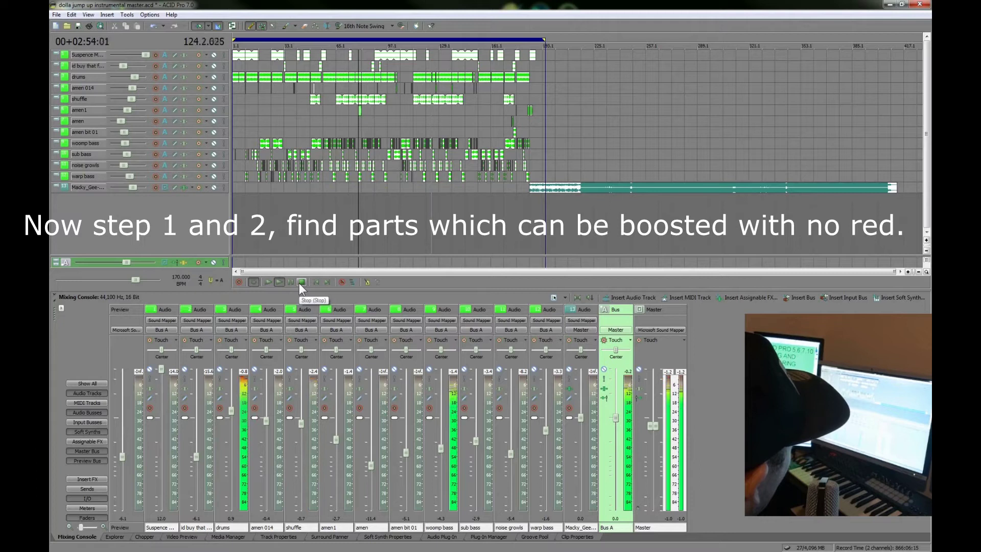
pyautogui.click(300, 283)
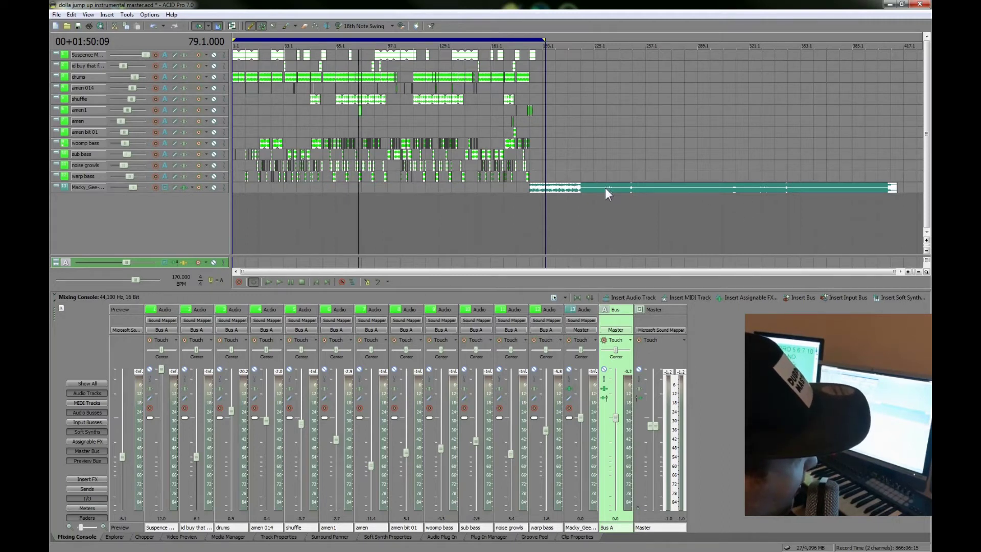
# - Play the reference track from bar 249 and the song from bar 79 to compare their levels, resetting the reference and master clip indicators
pyautogui.click(632, 189)
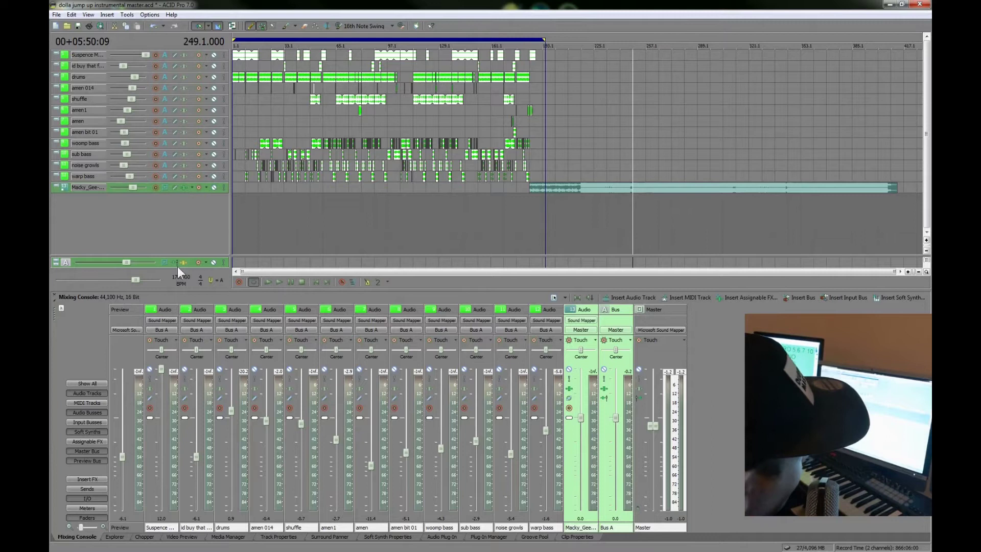
pyautogui.click(284, 282)
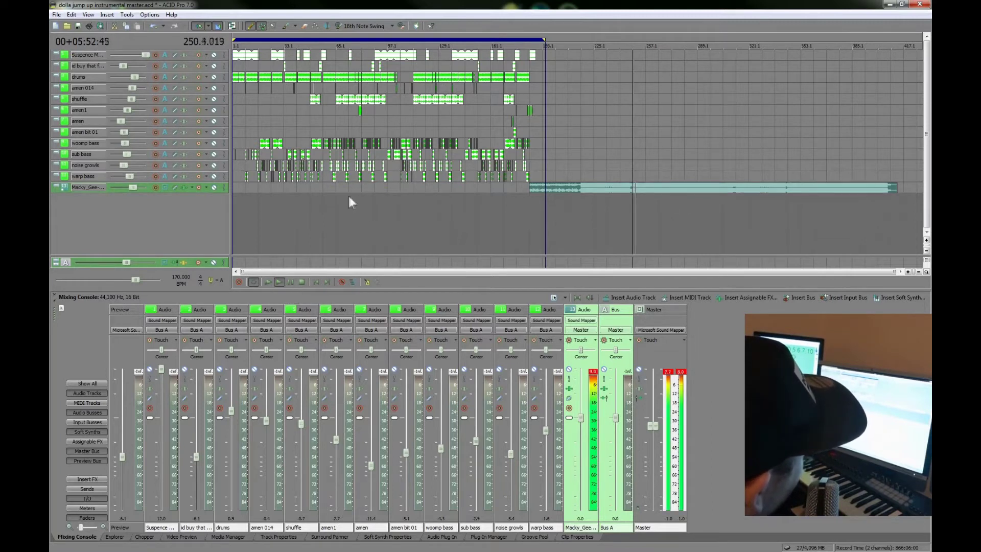
pyautogui.click(361, 185)
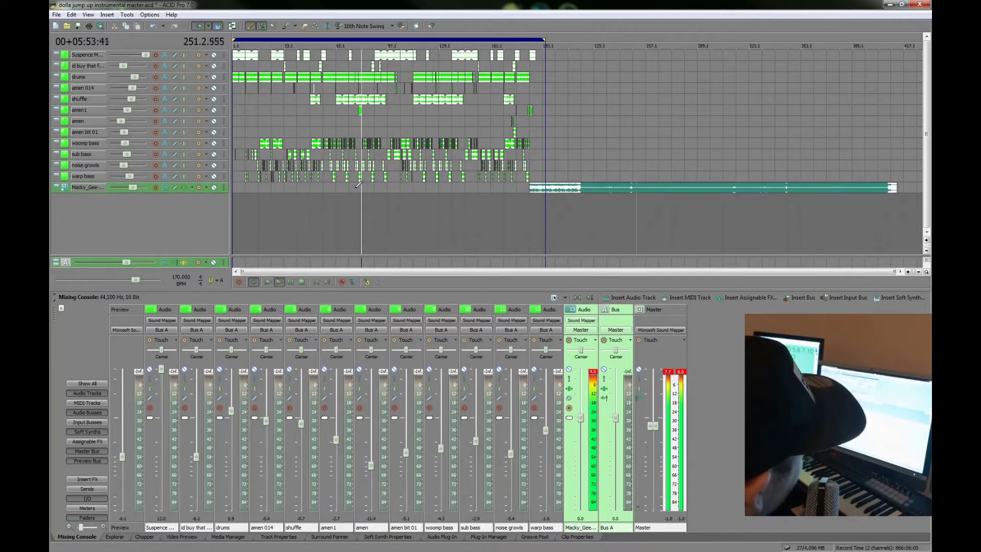
pyautogui.click(360, 110)
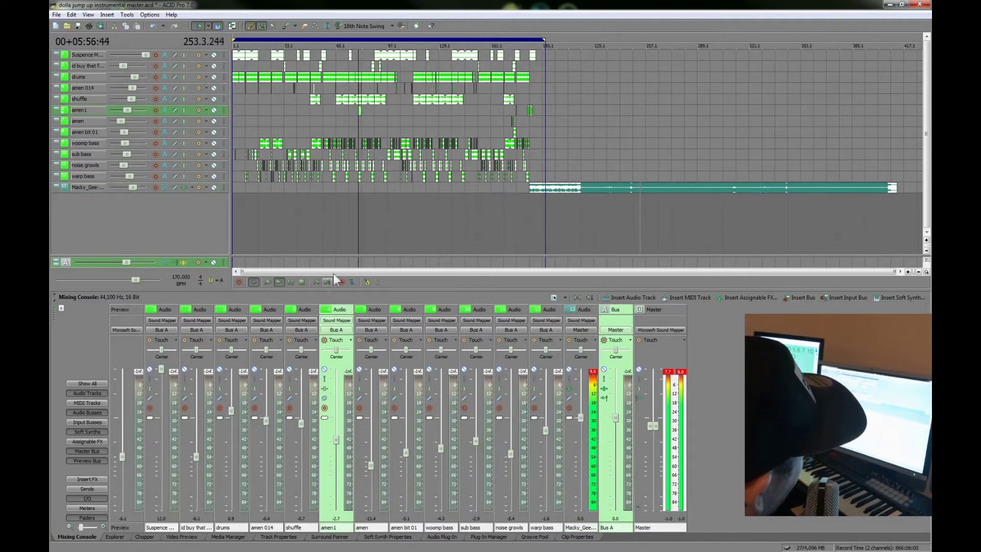
pyautogui.click(280, 281)
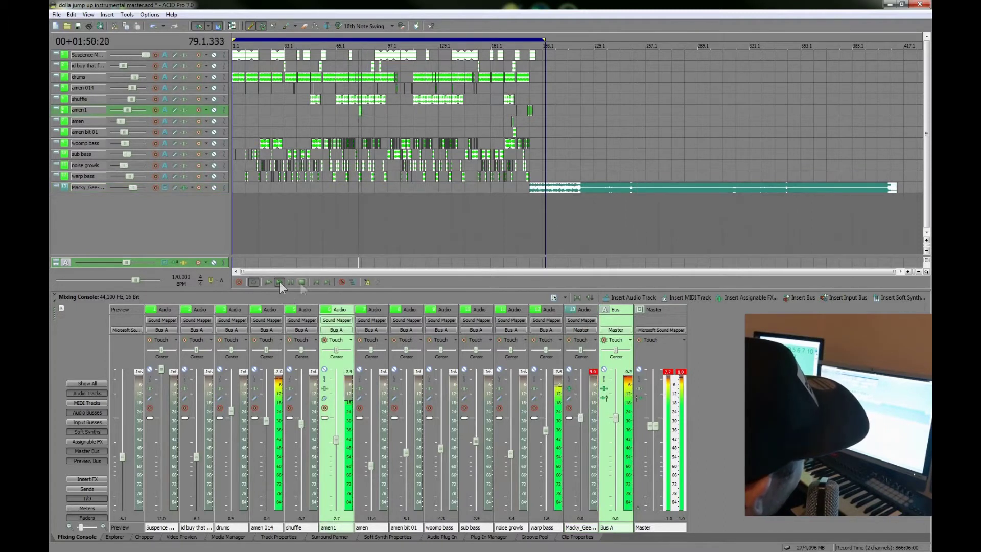
pyautogui.click(593, 371)
pyautogui.click(681, 372)
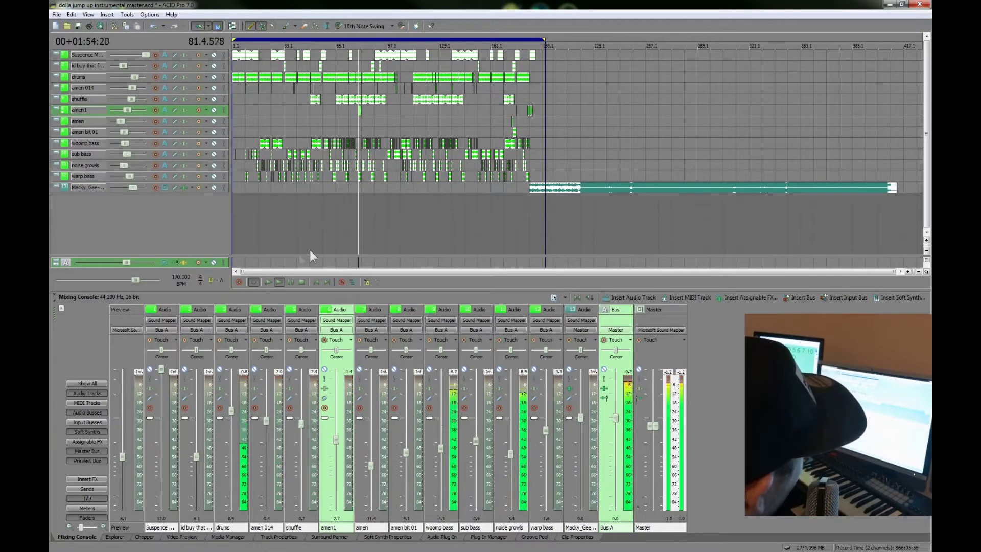
pyautogui.click(301, 282)
# - Place the playback cursor at bar 73 and show the Volume Maximizer settings of Wave Hammer on Bus A
pyautogui.click(649, 202)
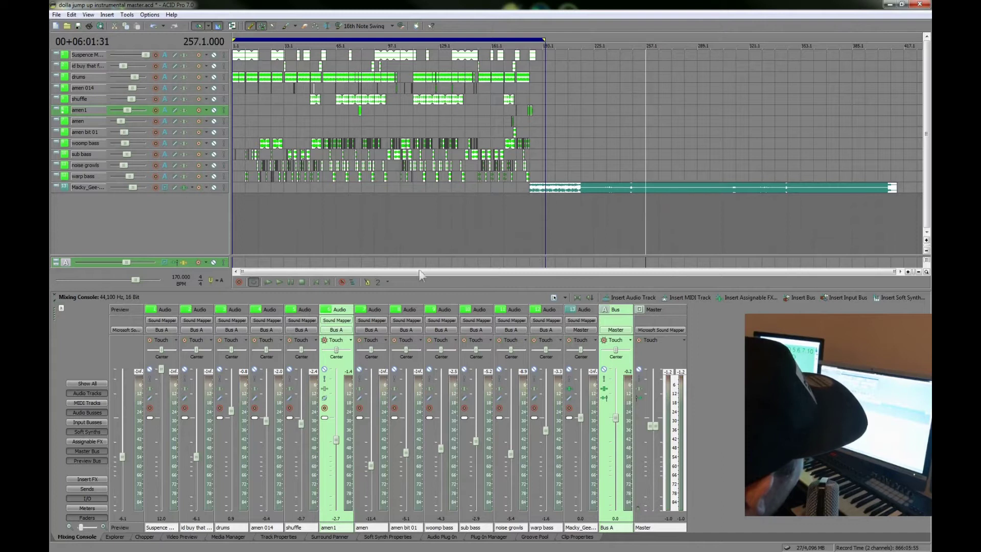
pyautogui.click(349, 187)
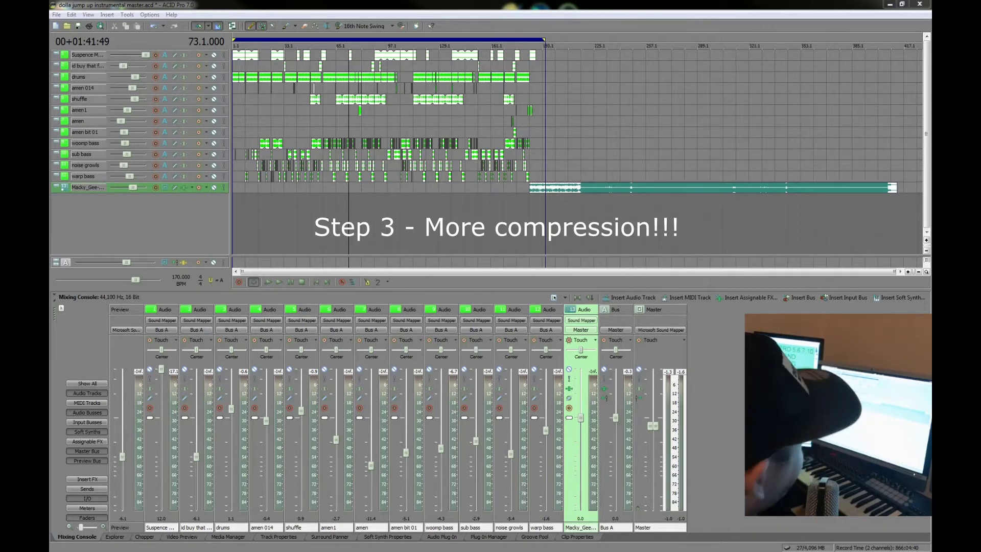
pyautogui.click(604, 389)
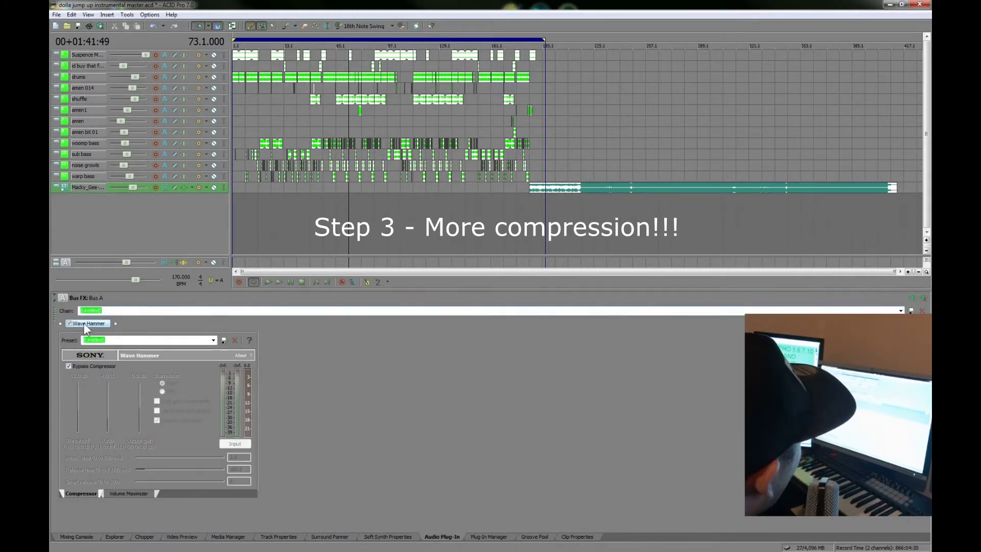
pyautogui.click(124, 493)
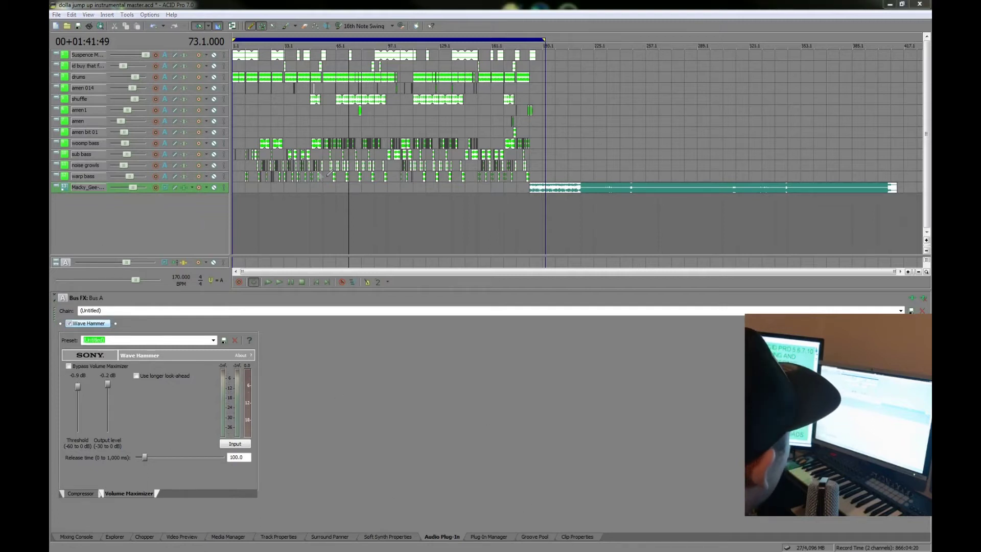
# - Try the Volume Maximizer threshold at -5.0 dB during playback from bar 73, return it to -0.3 dB and stop playback
pyautogui.press('space')
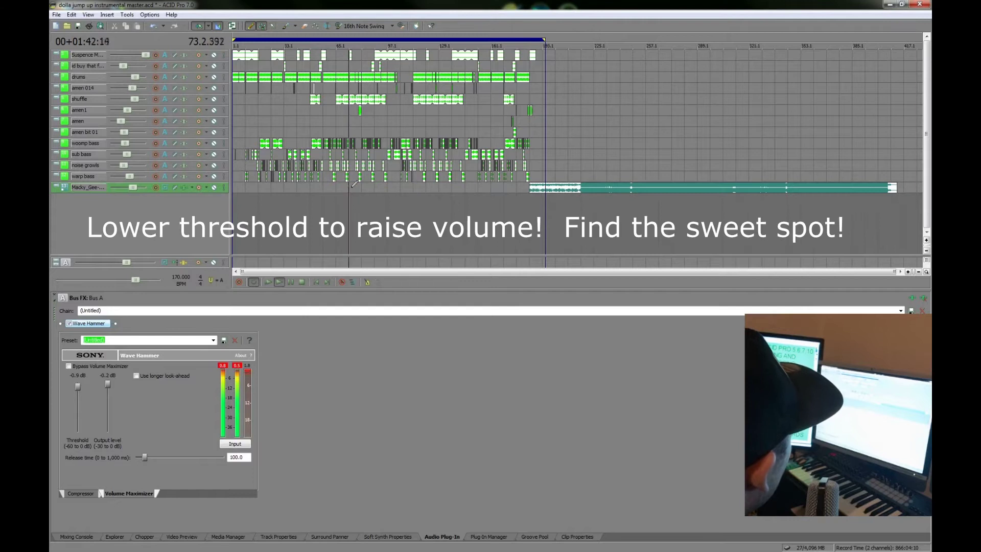
pyautogui.moveTo(78, 386); pyautogui.dragTo(77, 401)
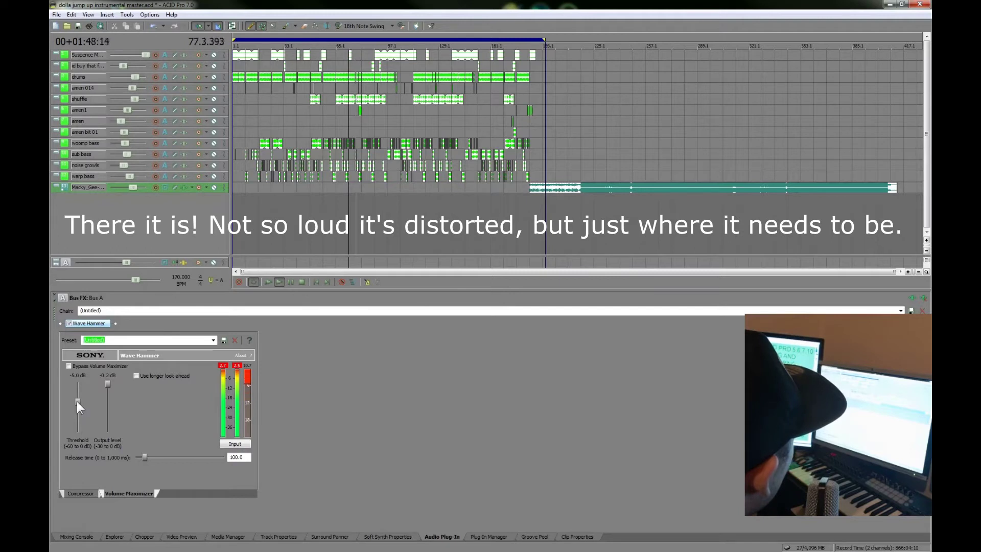
pyautogui.moveTo(77, 401); pyautogui.dragTo(75, 385)
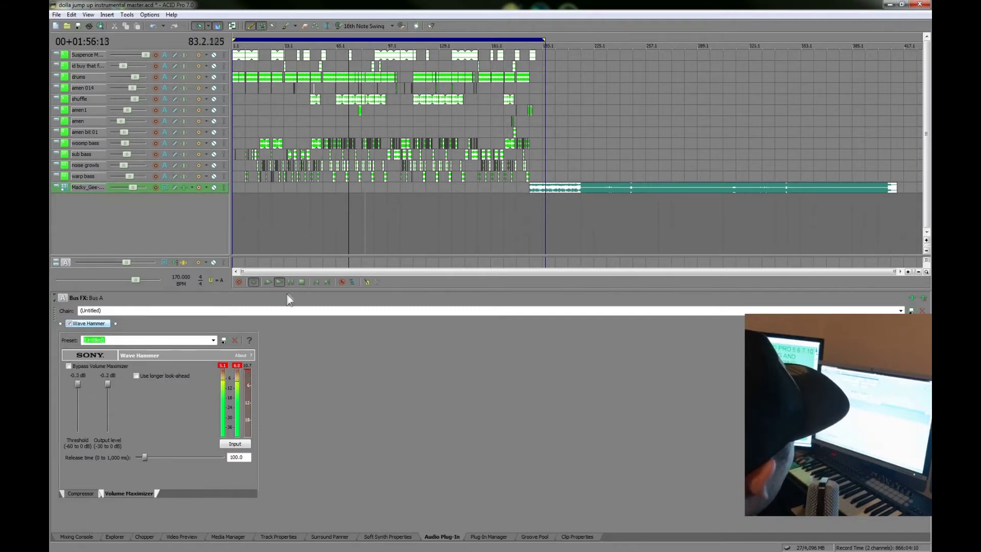
pyautogui.click(298, 283)
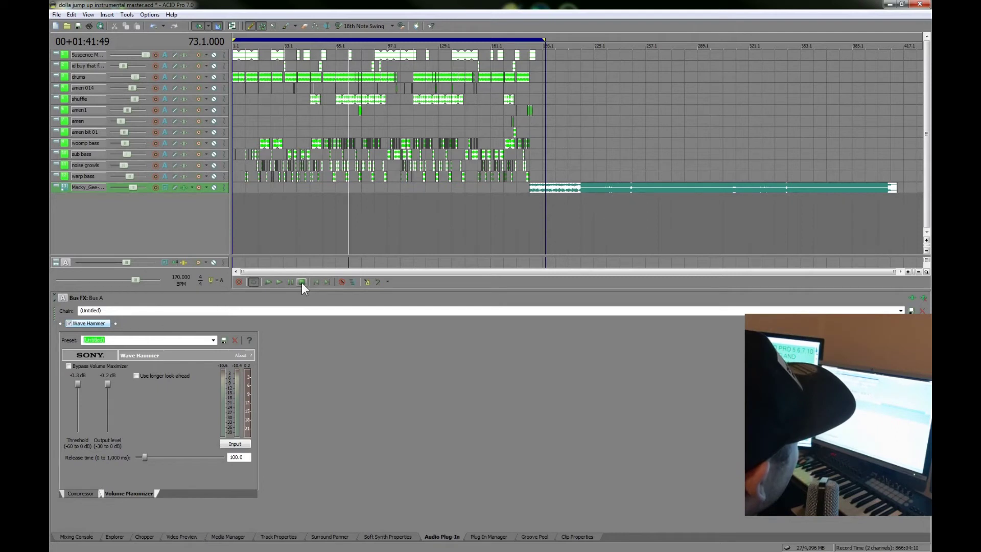
# - Lower the Volume Maximizer threshold on Bus A to -5.0 dB while the song plays, and stop playback
pyautogui.click(280, 283)
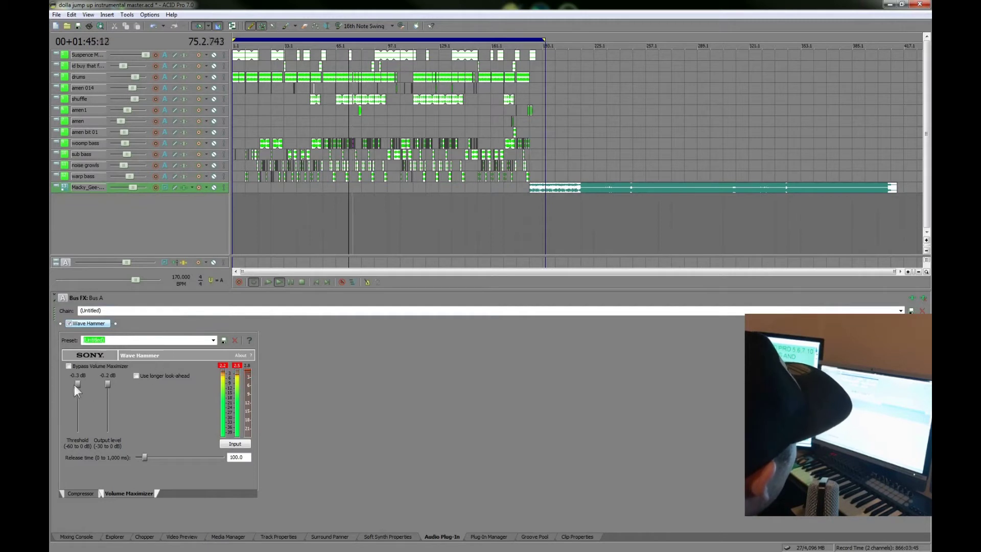
pyautogui.moveTo(77, 384)
pyautogui.mouseDown()
pyautogui.moveTo(84, 390)
pyautogui.moveTo(72, 403)
pyautogui.moveTo(81, 403)
pyautogui.mouseUp()
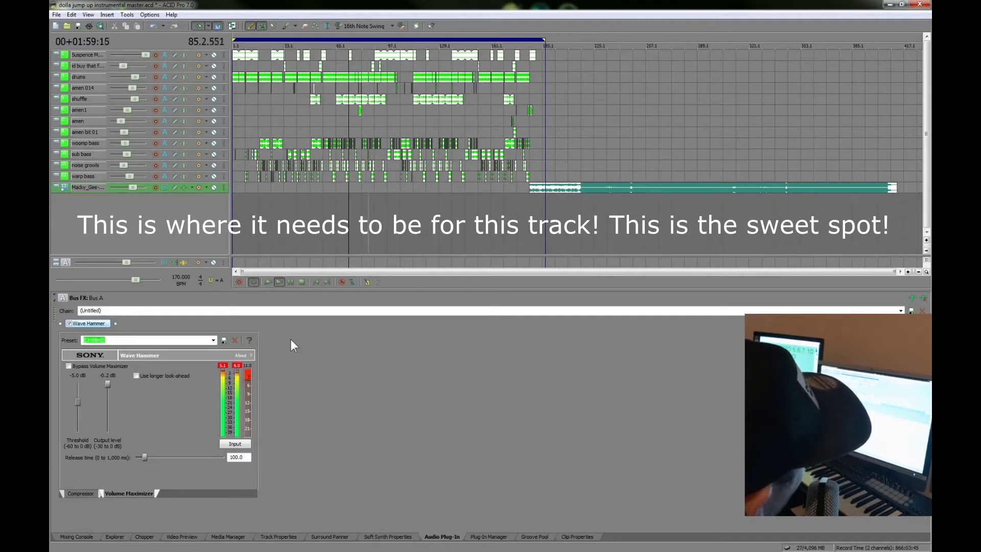
pyautogui.click(298, 284)
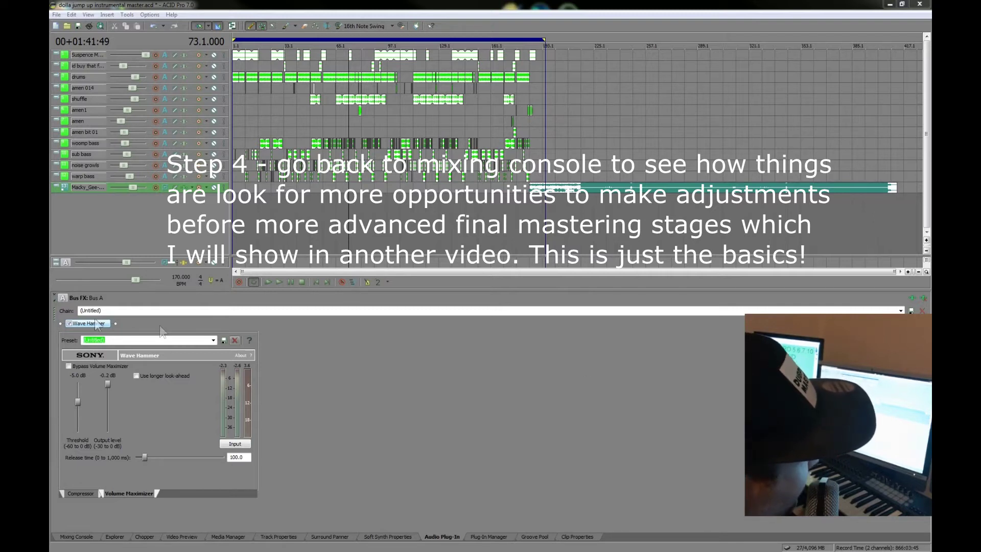
# - Look over Wave Hammer's Compressor settings, return to the mixing console and play the song from bar 73 to check the levels
pyautogui.click(80, 494)
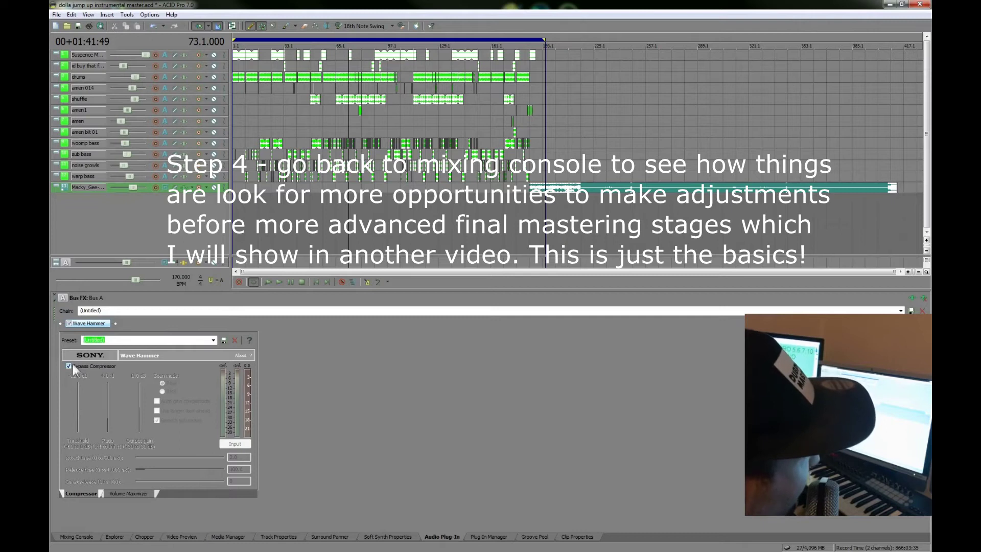
pyautogui.click(134, 494)
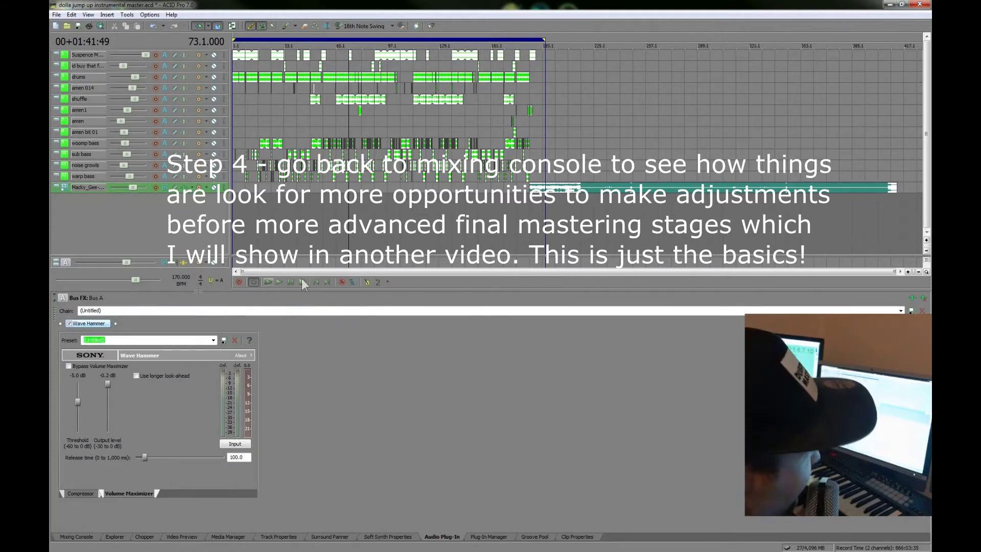
pyautogui.click(77, 537)
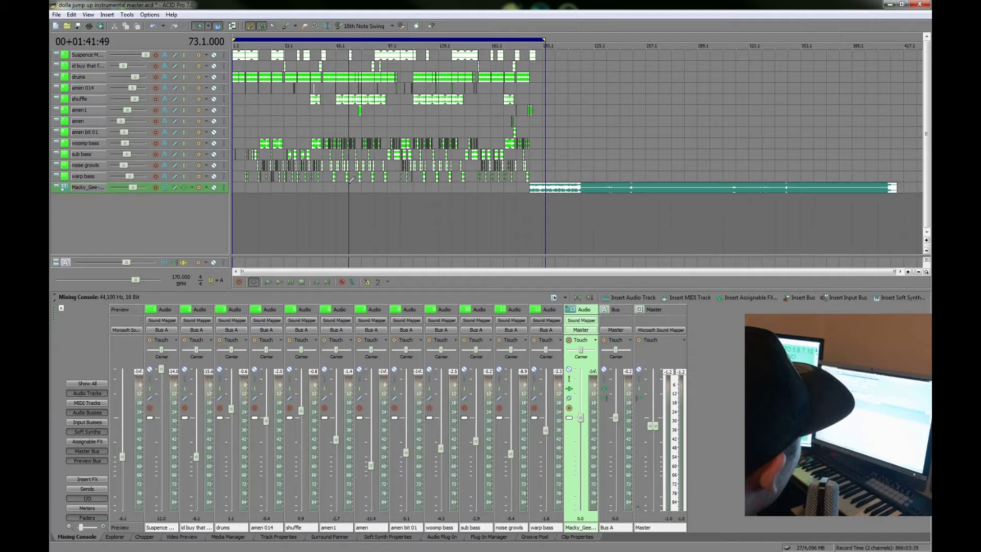
pyautogui.click(280, 281)
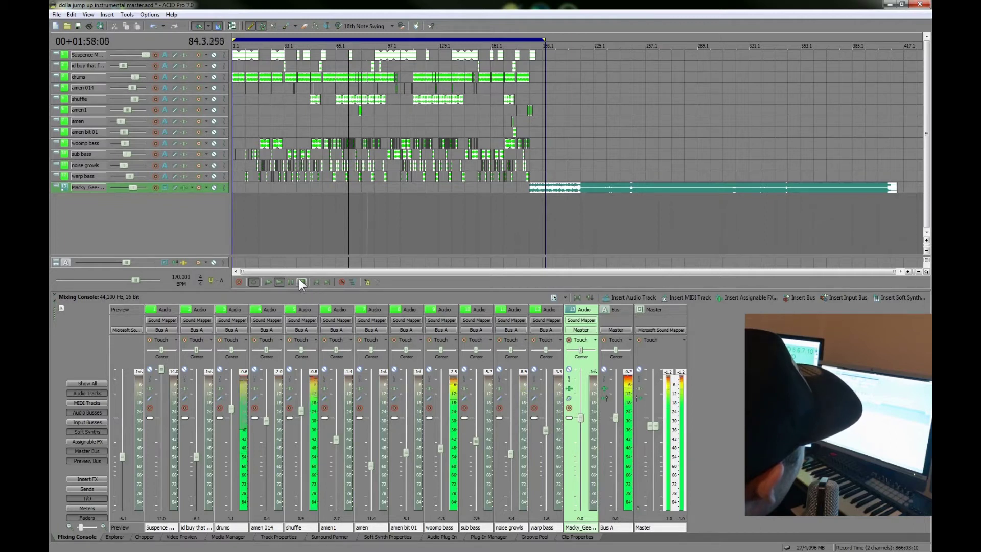
pyautogui.click(301, 282)
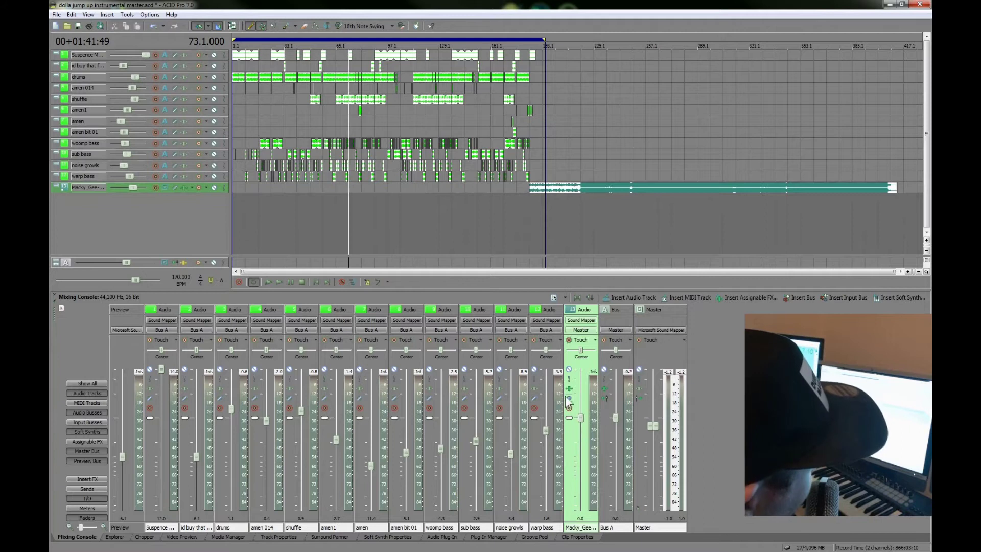
# - Review the Volume Maximizer settings in Bus A's effects and return to the mixing console
pyautogui.click(604, 390)
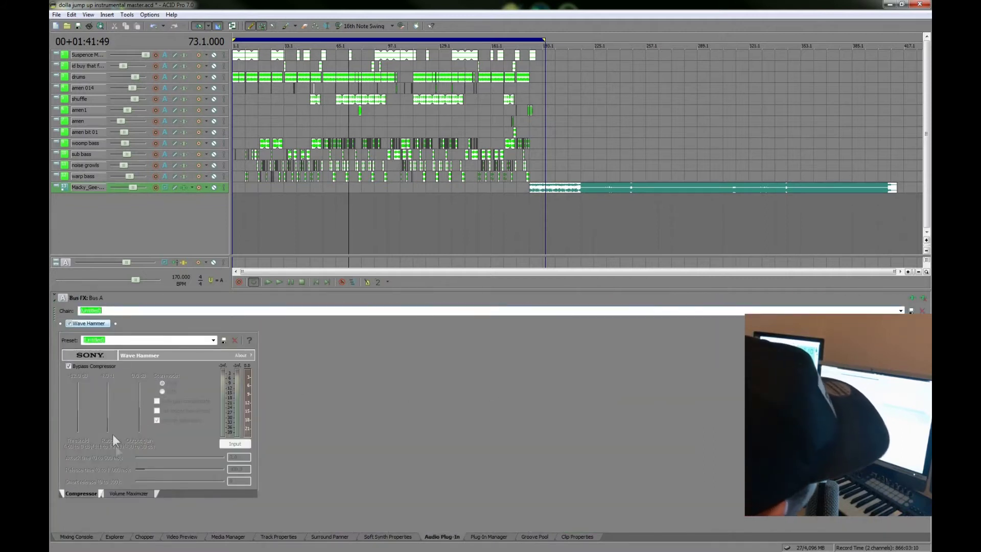
pyautogui.click(127, 493)
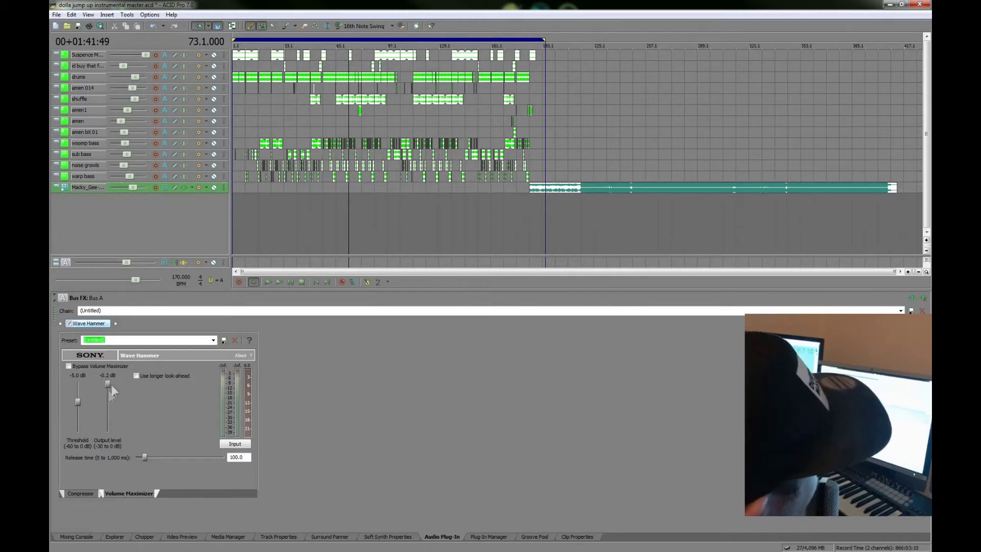
pyautogui.click(76, 536)
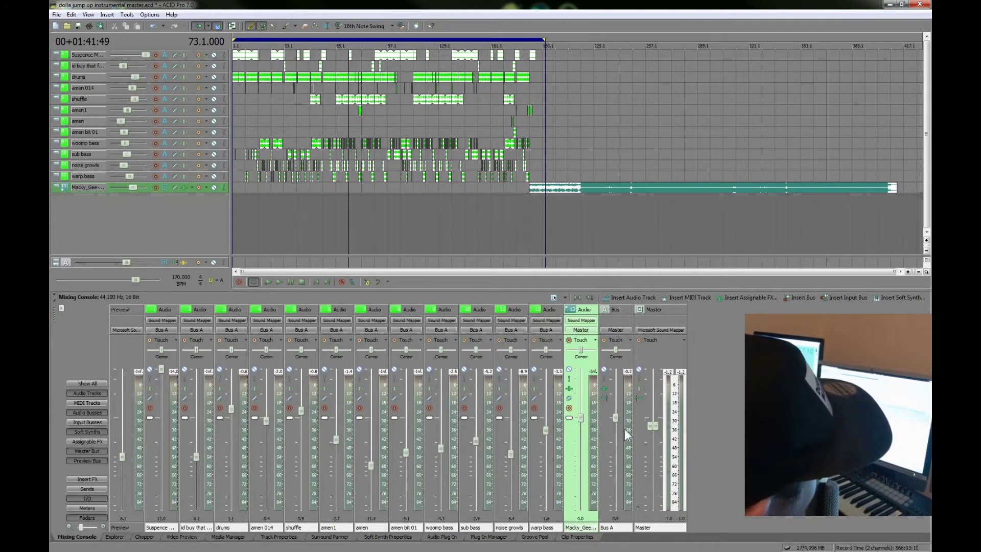
# - Raise the Master volume to 0.0 dB and play the song from bar 73 briefly to check its level
pyautogui.moveTo(654, 431); pyautogui.dragTo(649, 425)
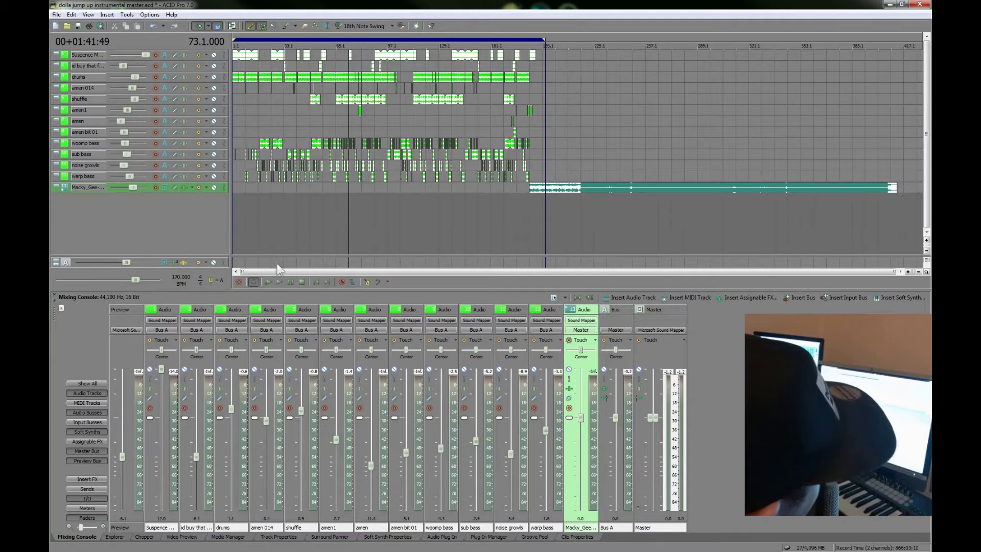
pyautogui.click(279, 283)
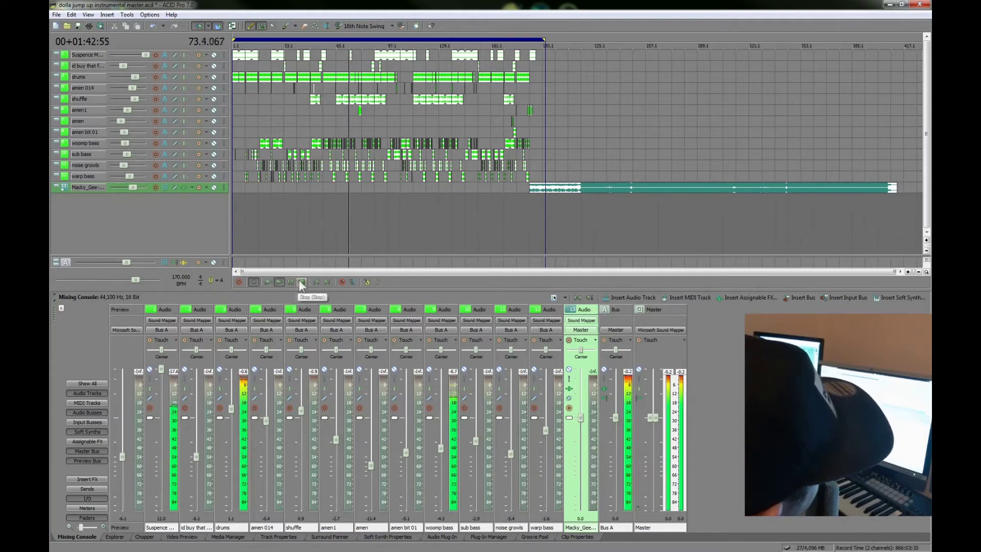
pyautogui.click(302, 281)
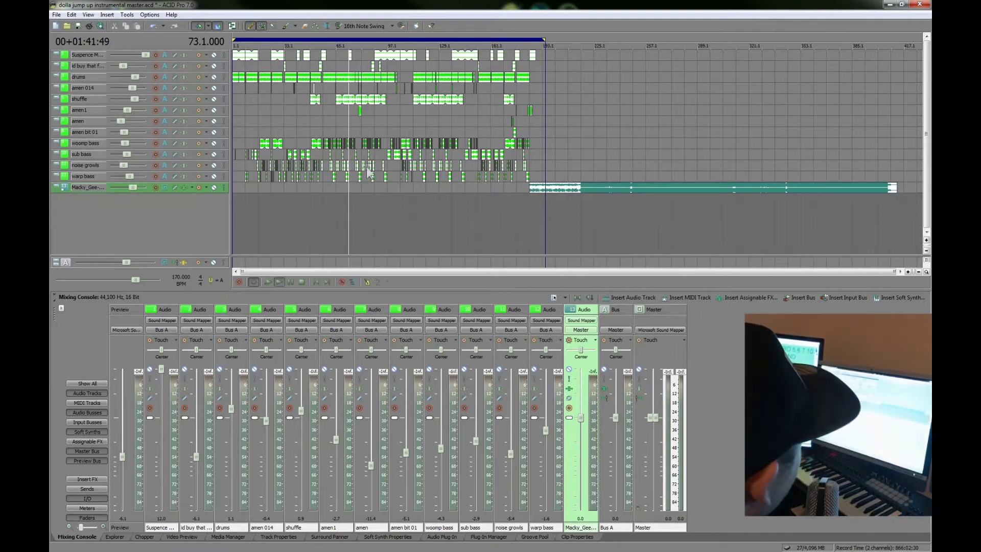
# - Compare the song from bar 73 with the reference track from bar 257 by playing them alternately, and stop playback
pyautogui.press('space')
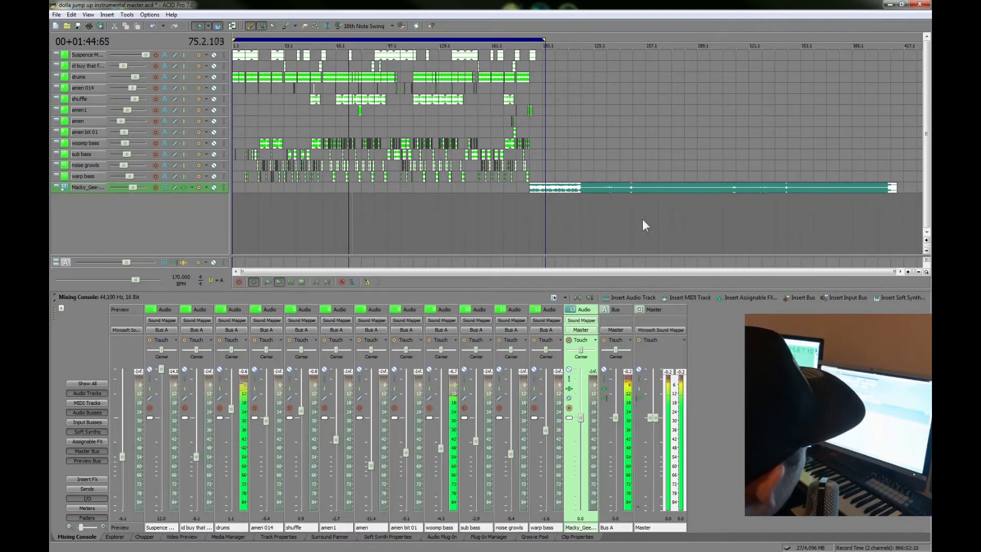
pyautogui.press('space')
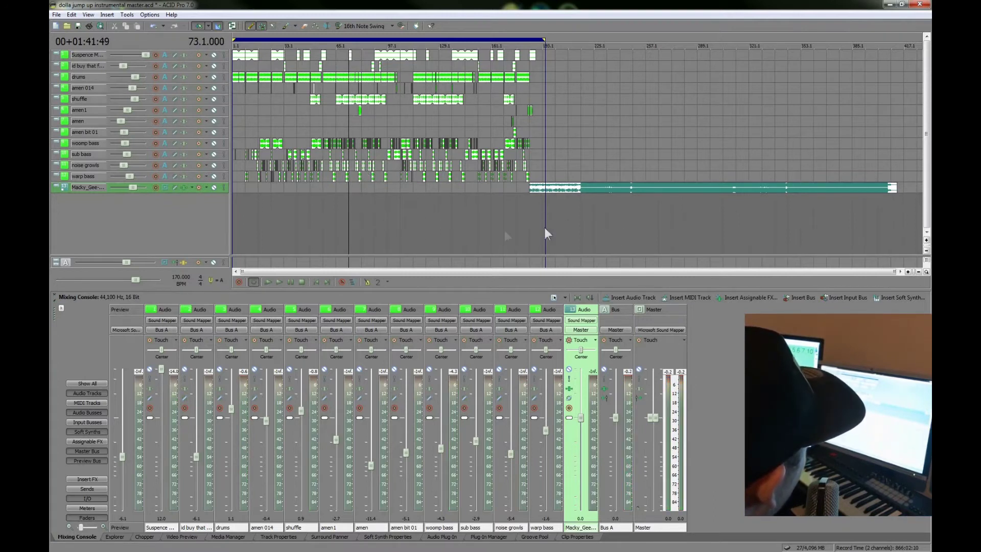
pyautogui.click(646, 195)
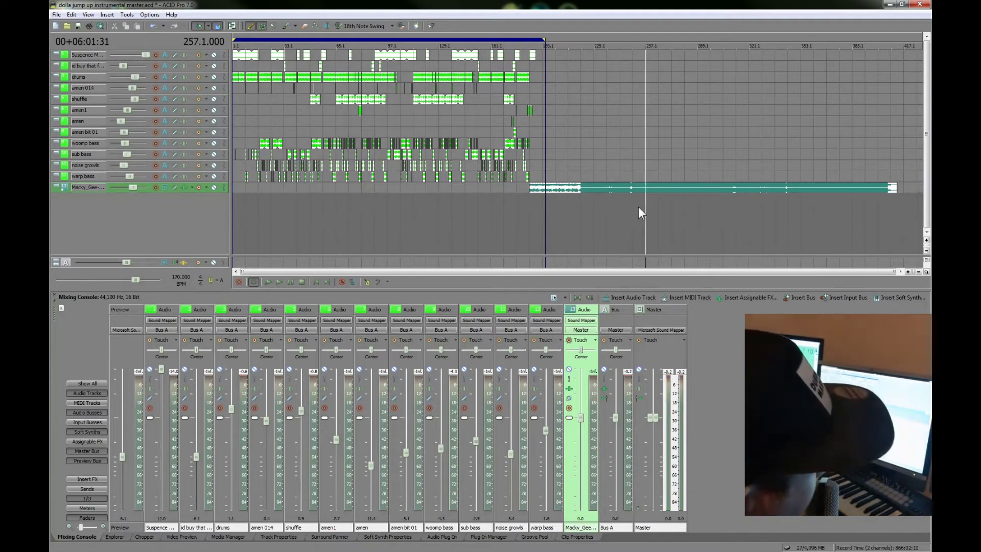
pyautogui.press('space')
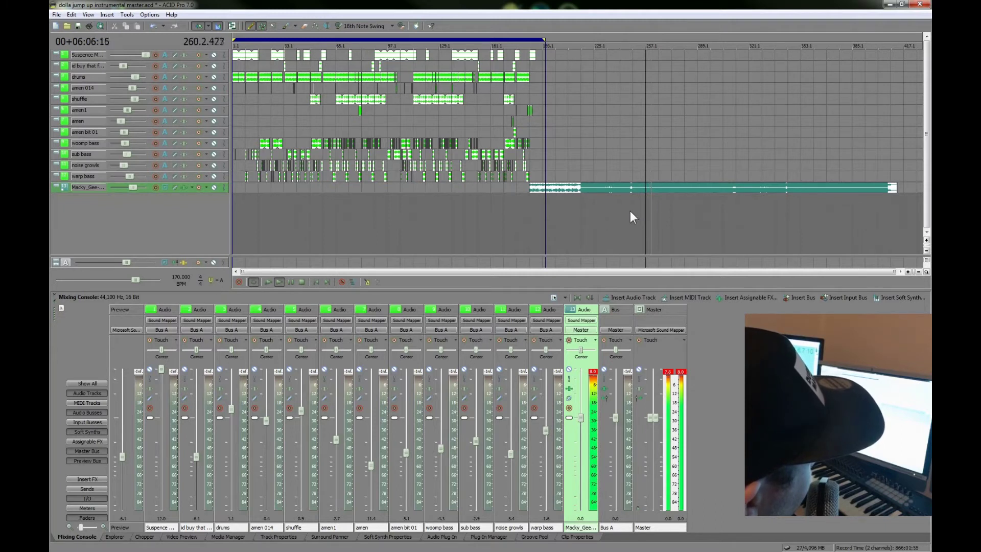
pyautogui.press('space')
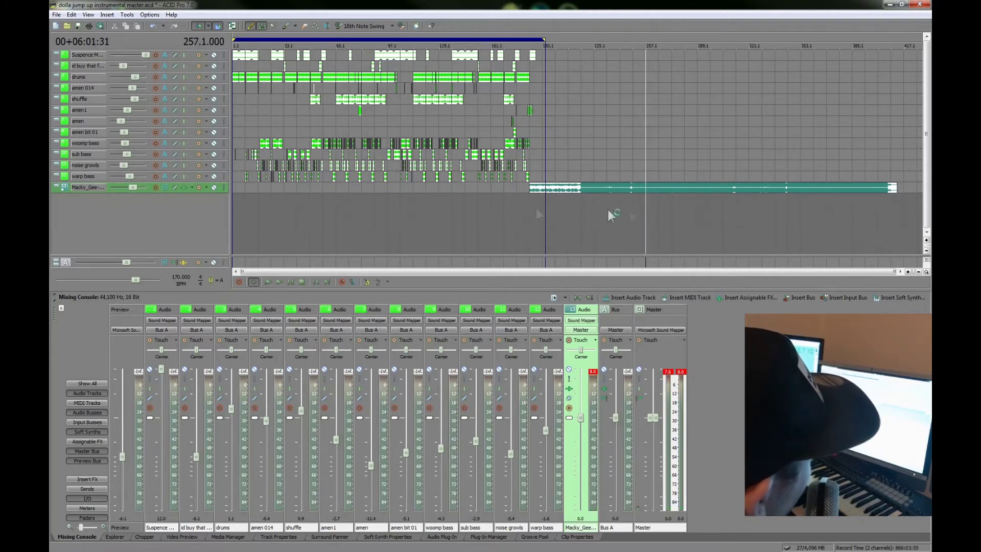
pyautogui.click(352, 190)
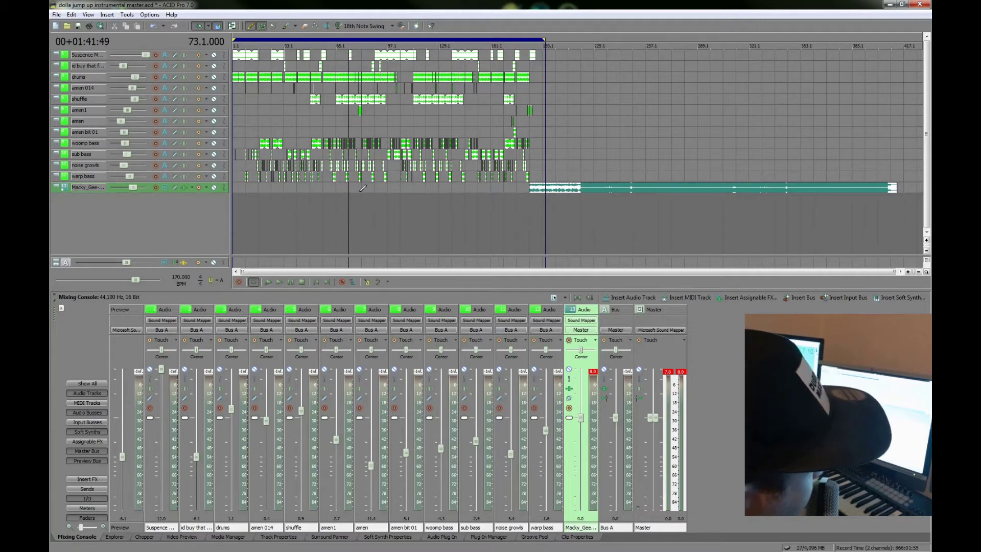
pyautogui.press('space')
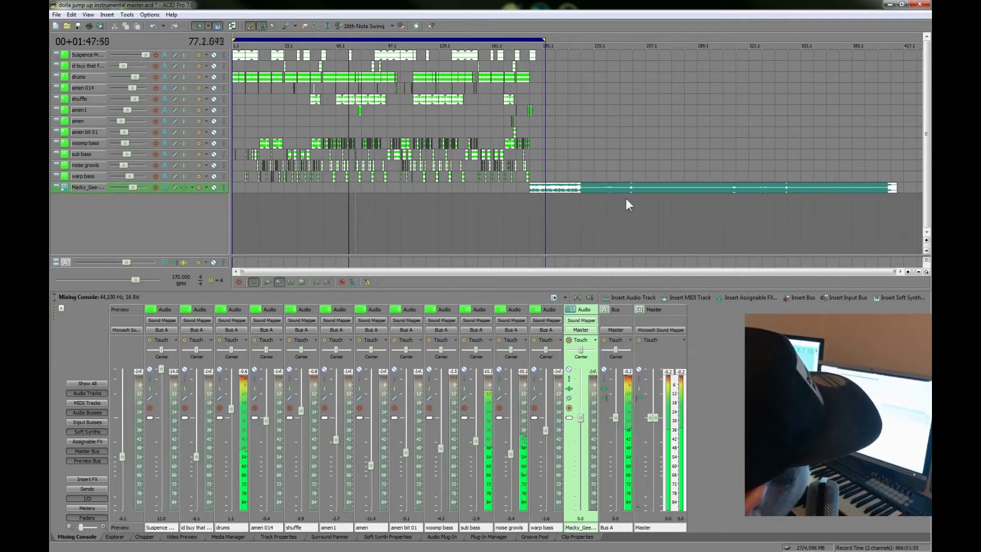
pyautogui.click(644, 195)
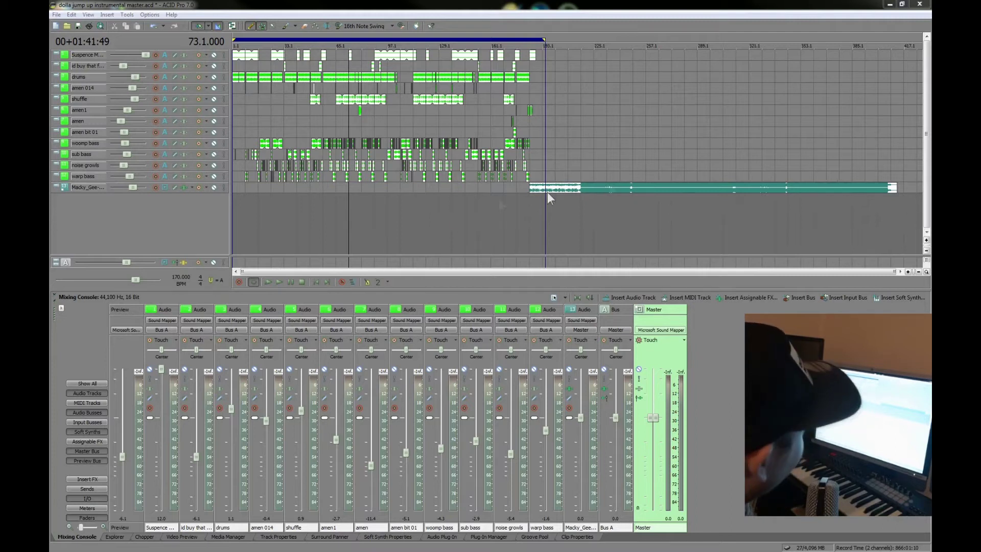
pyautogui.click(300, 281)
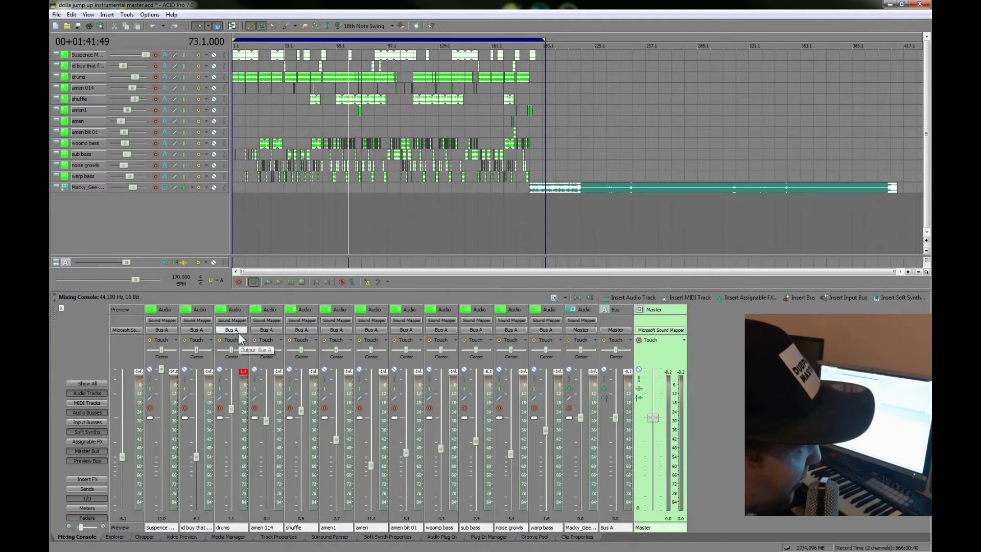
# - Lower the drums volume to -0.6 dB, reset its clip indicator and check the levels by playing the song from the start
pyautogui.moveTo(231, 409); pyautogui.dragTo(232, 422)
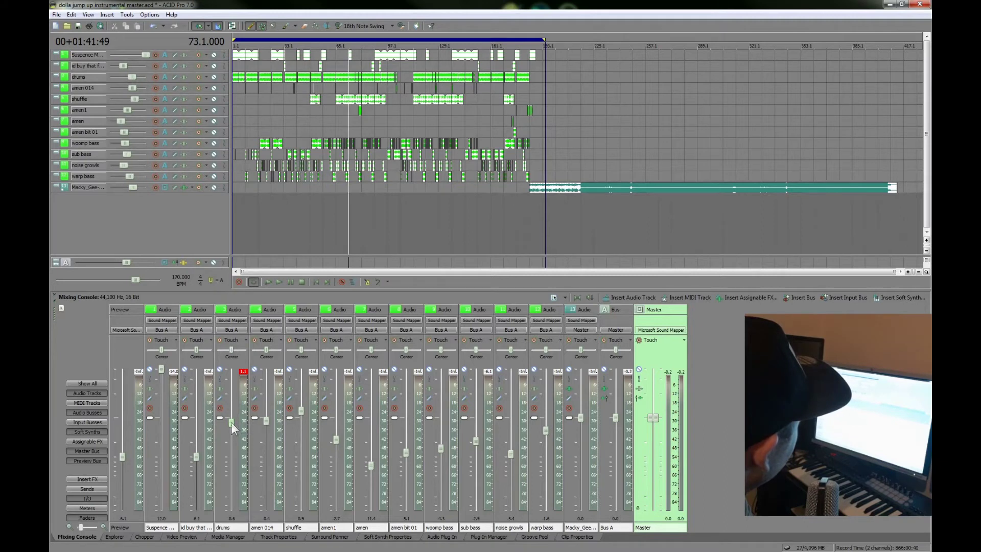
pyautogui.click(244, 371)
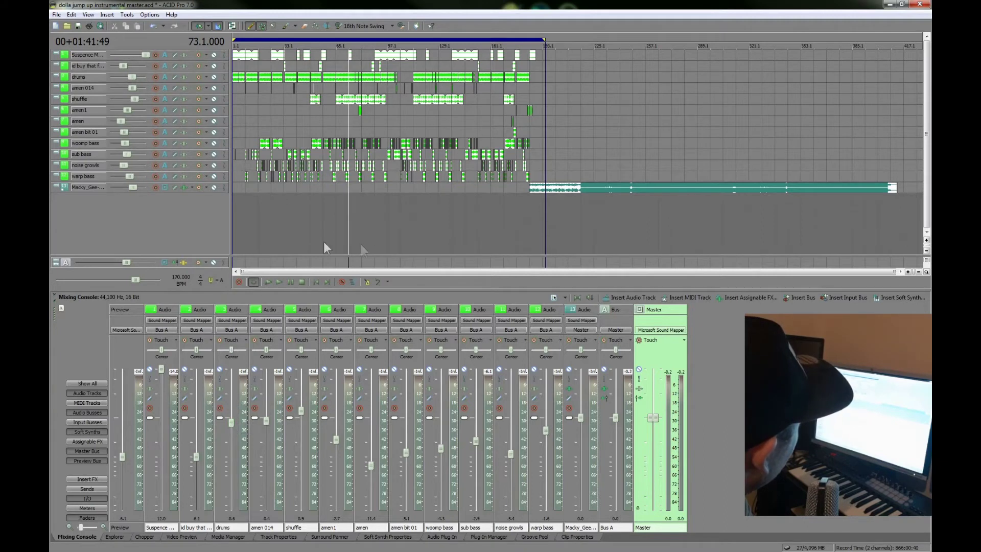
pyautogui.click(317, 282)
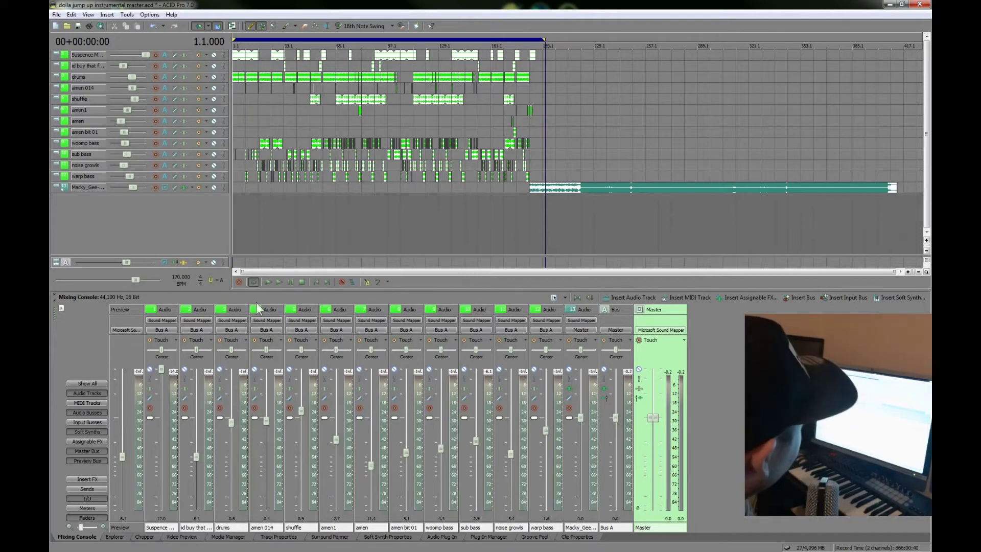
pyautogui.click(267, 282)
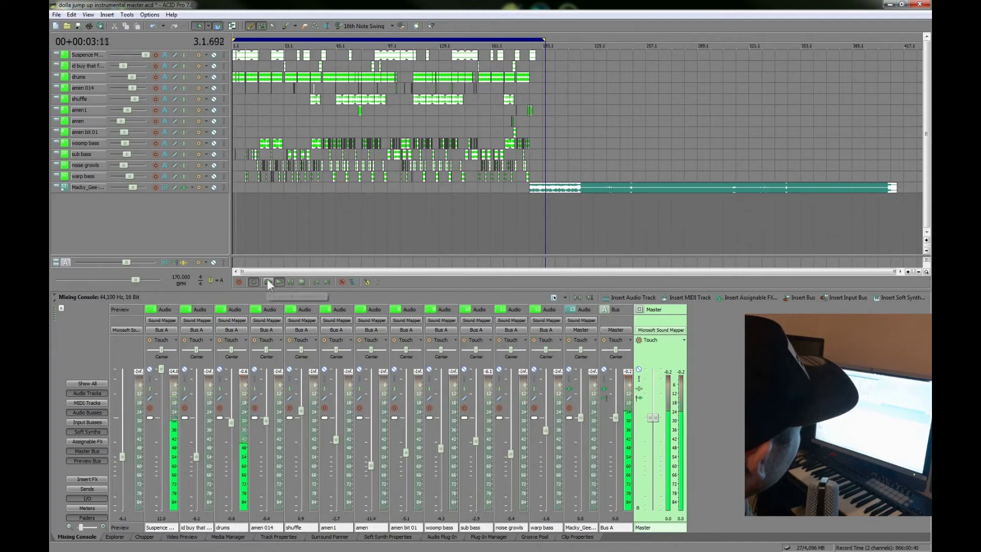
pyautogui.click(301, 282)
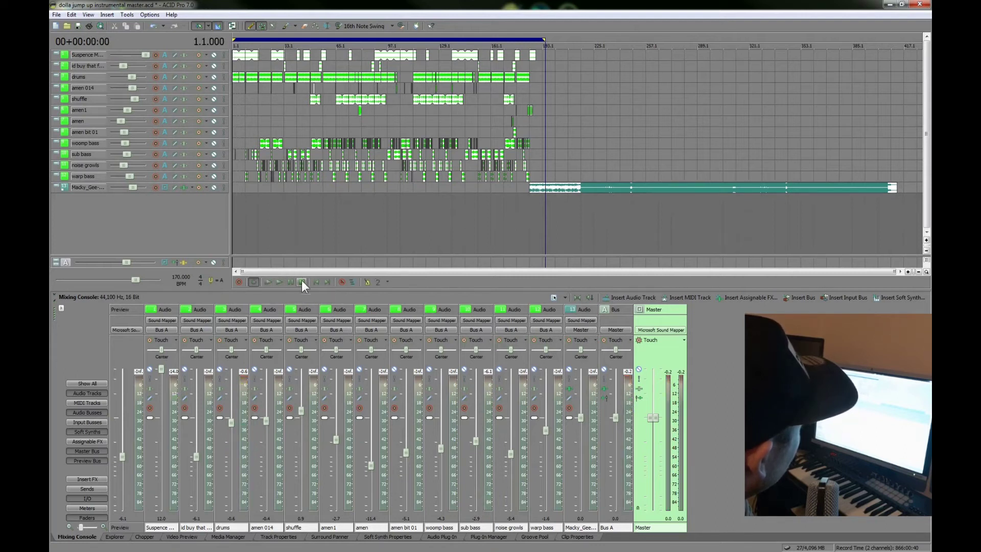
pyautogui.click(268, 282)
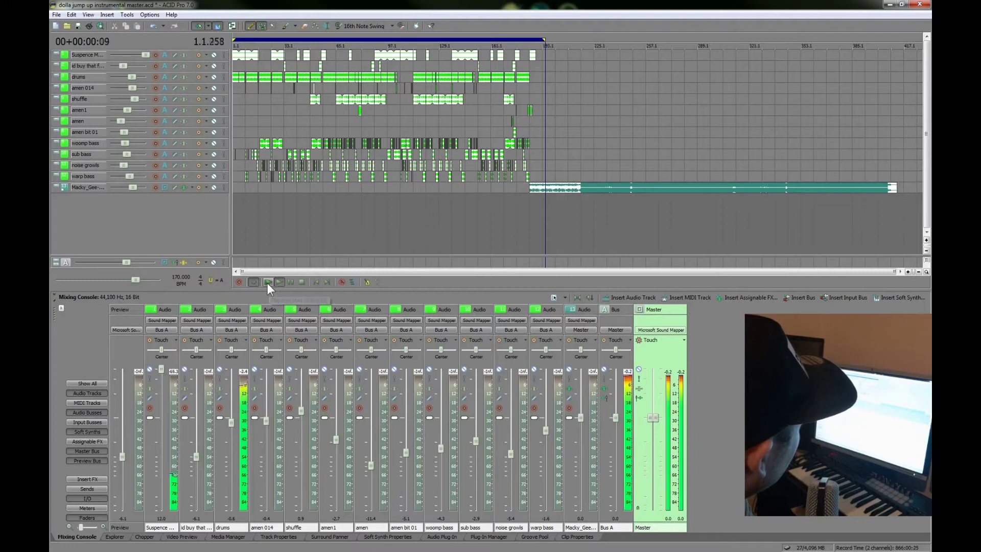
pyautogui.click(302, 283)
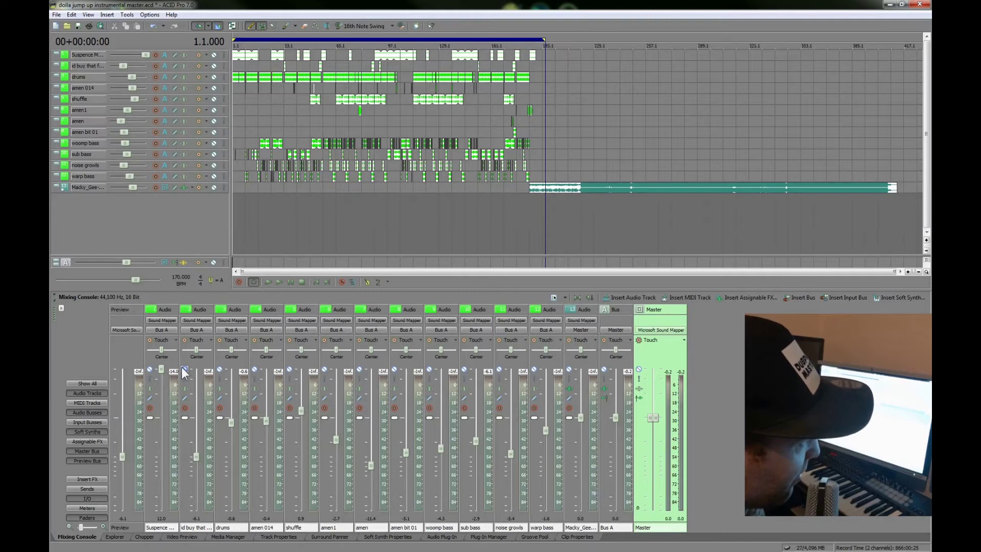
# - Select the Suspence Moment2 channel and play the song briefly from the start to check its level
pyautogui.click(165, 311)
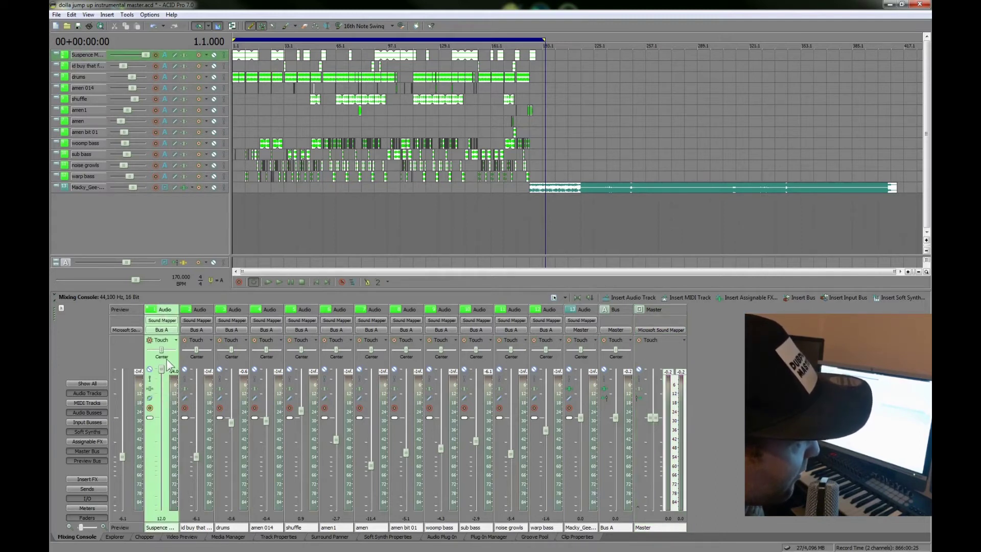
pyautogui.click(270, 280)
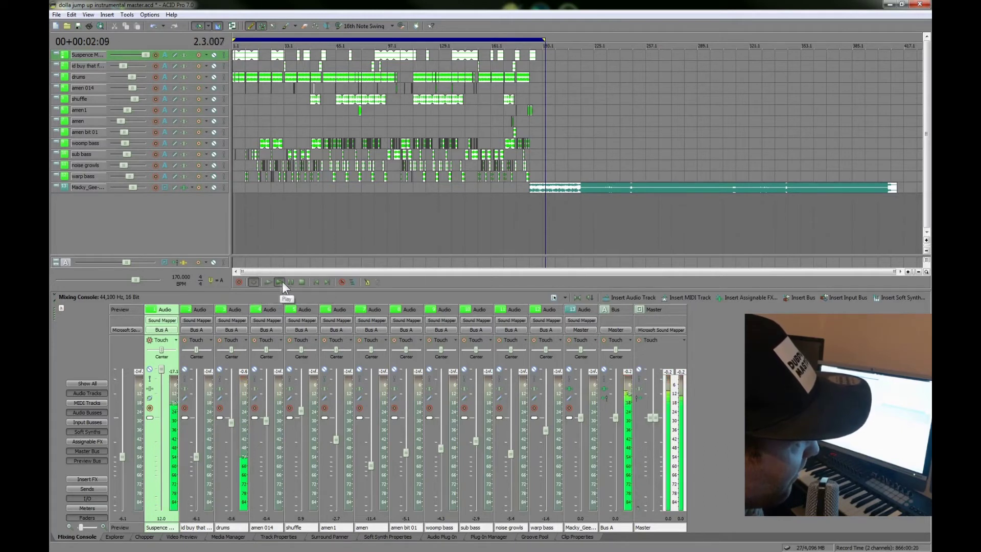
pyautogui.click(300, 282)
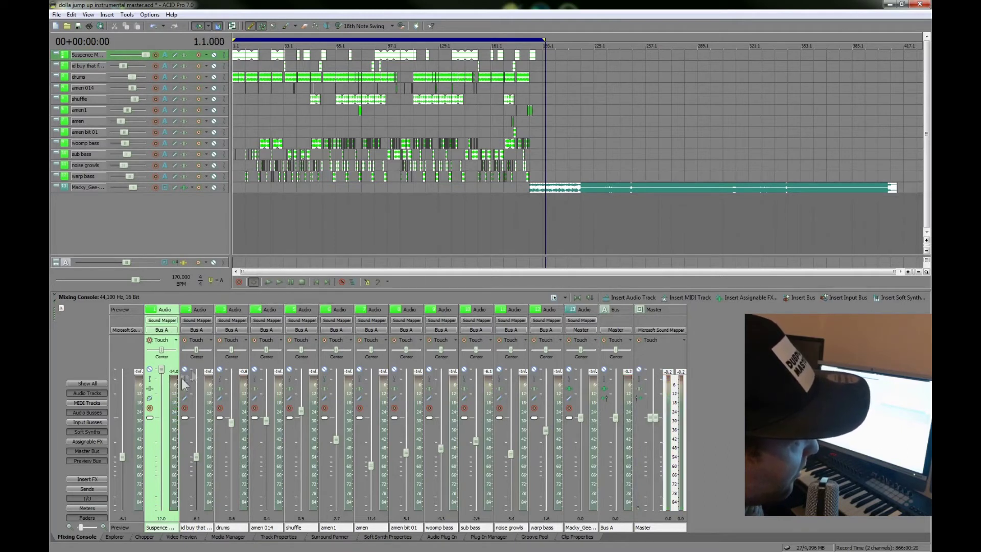
# - Add the Sony Volume effect to the Suspence Moment2 track and set its volume to 6.021 dB
pyautogui.click(150, 391)
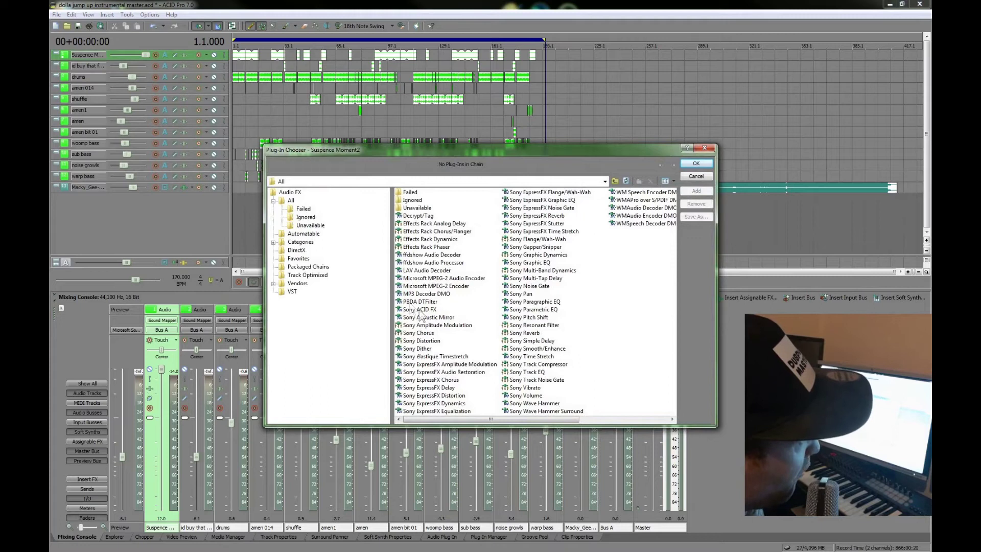
pyautogui.click(531, 396)
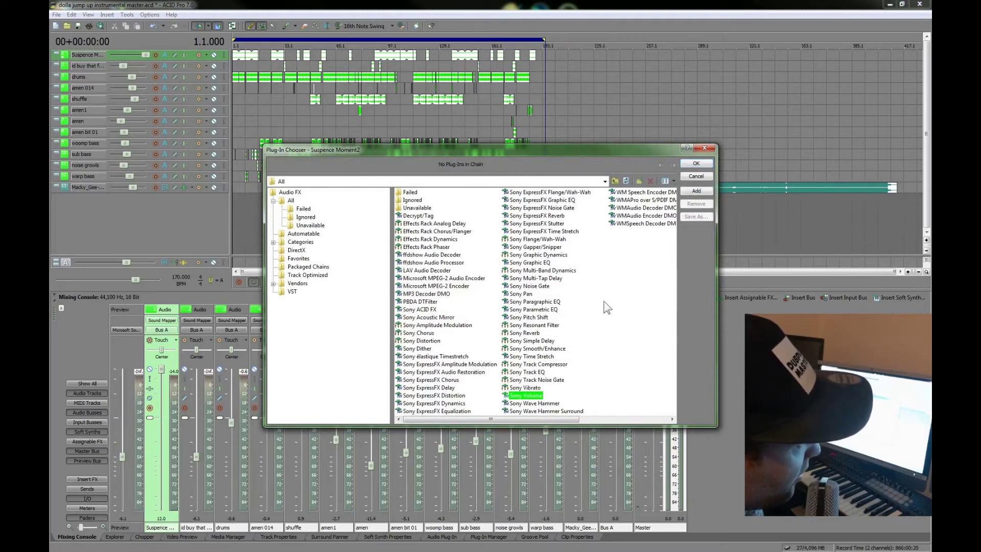
pyautogui.click(695, 191)
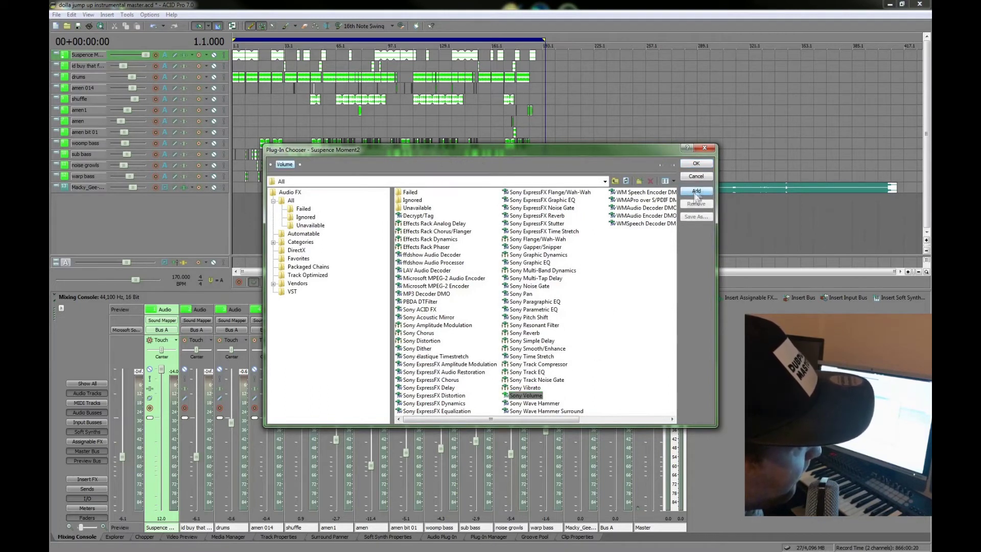
pyautogui.click(697, 164)
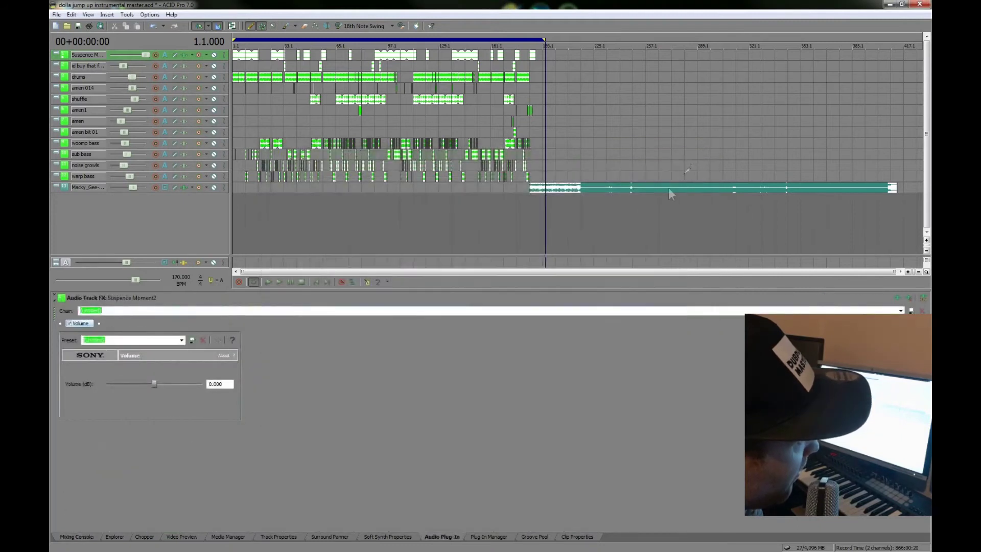
pyautogui.moveTo(155, 385); pyautogui.dragTo(175, 383)
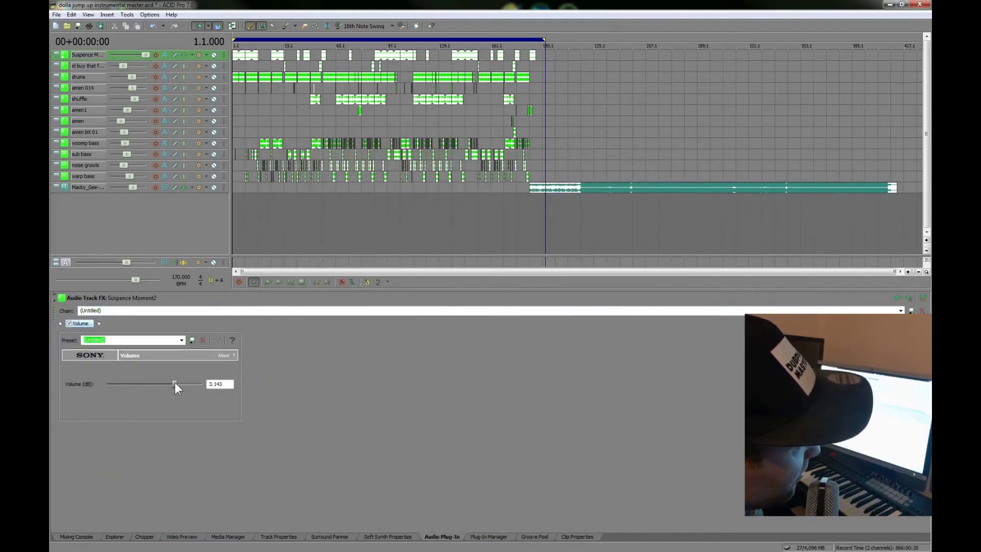
pyautogui.moveTo(179, 382); pyautogui.dragTo(183, 381)
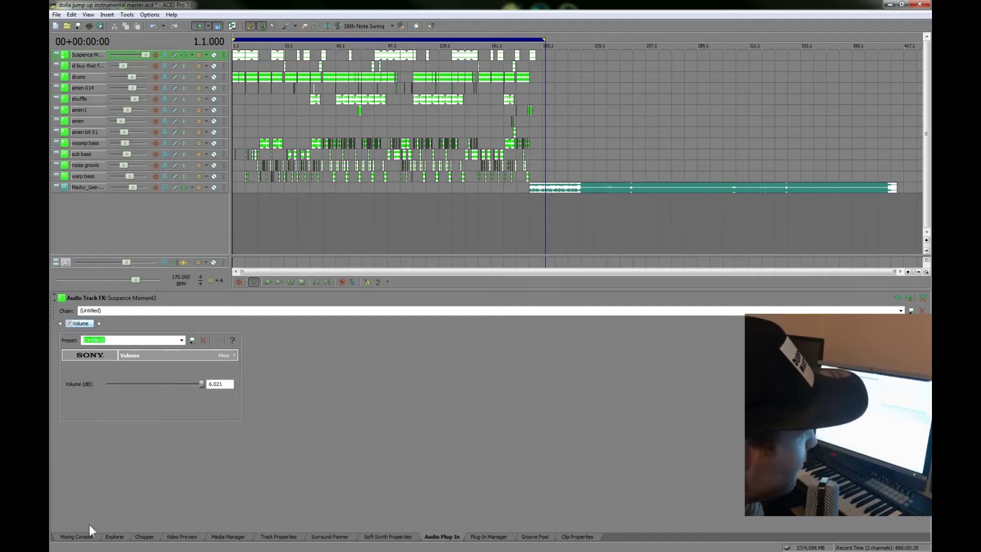
# - Bring the Suspence Moment2 channel's volume down to 2.7 dB in the mixing console, checking the balance by playing the song from the start
pyautogui.click(93, 538)
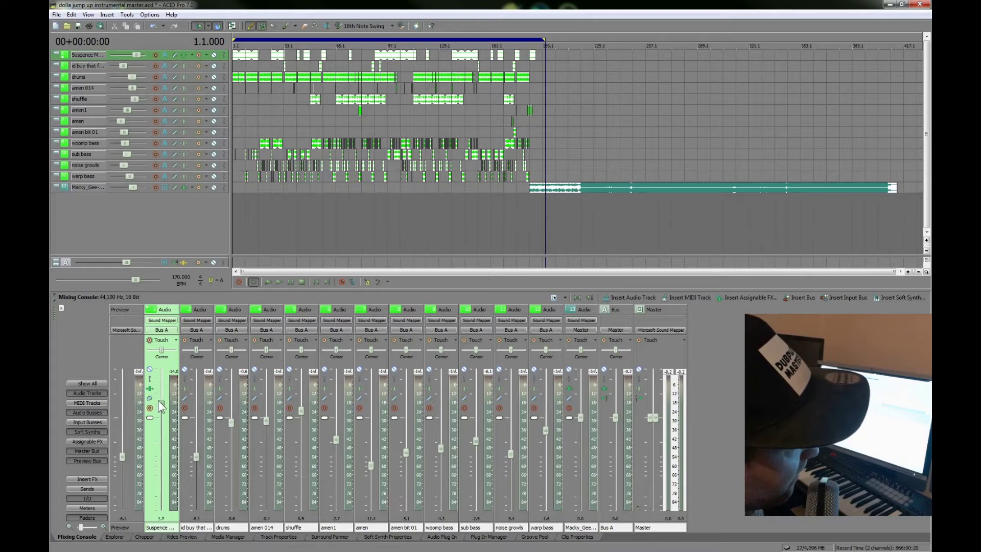
pyautogui.moveTo(163, 410); pyautogui.dragTo(157, 417)
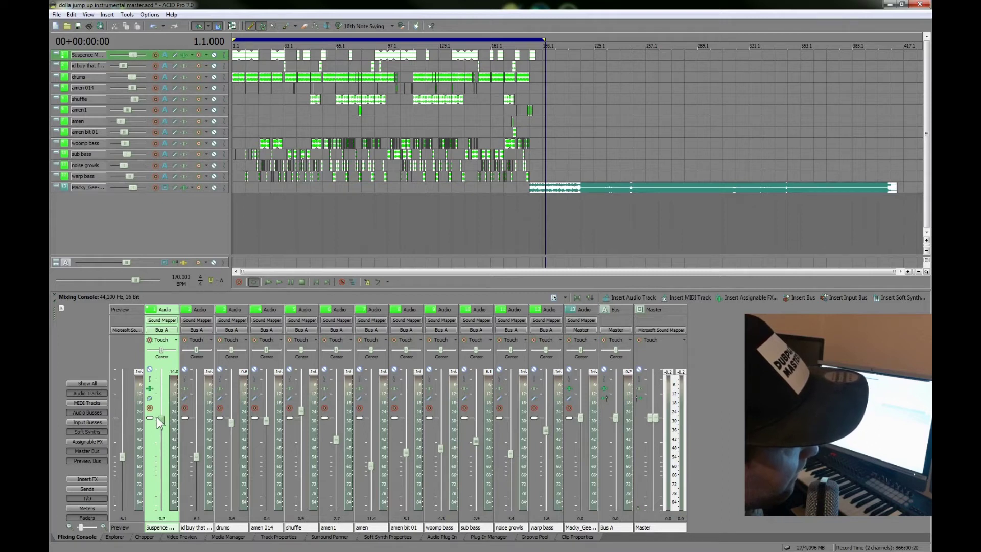
pyautogui.click(268, 281)
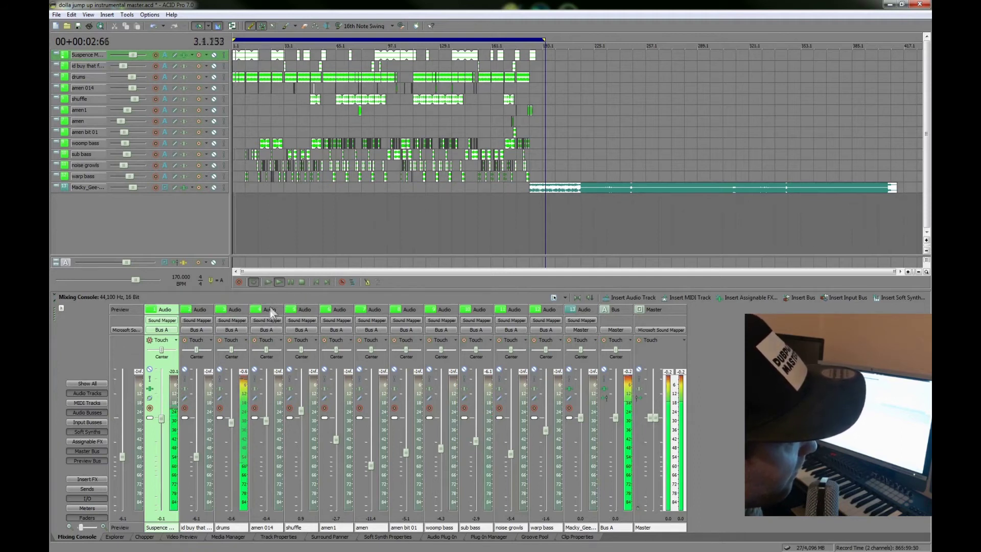
pyautogui.click(303, 281)
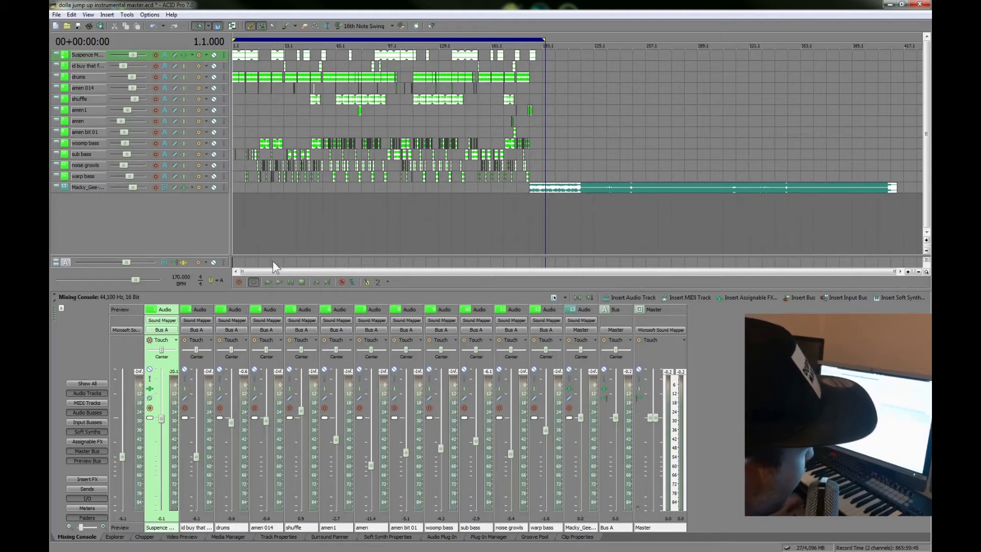
pyautogui.press('space')
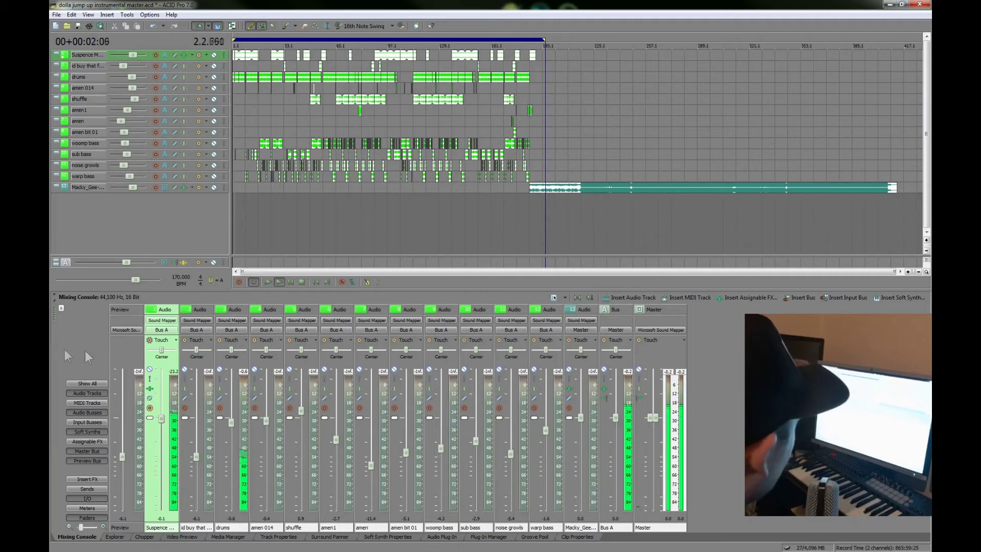
pyautogui.moveTo(161, 418); pyautogui.dragTo(159, 397)
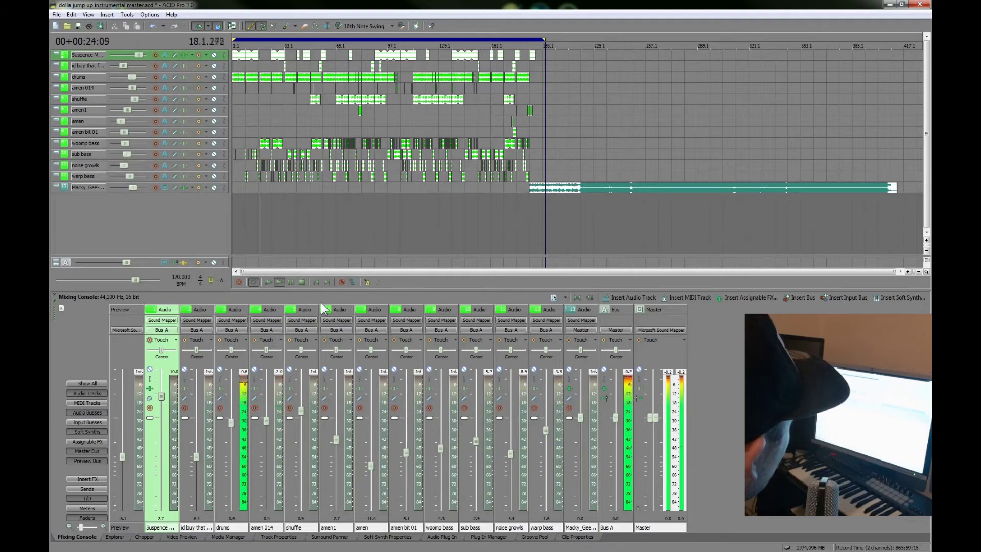
pyautogui.click(305, 282)
# - Place the cursor at bar 17, select the drums channel and play briefly to check its level
pyautogui.click(258, 187)
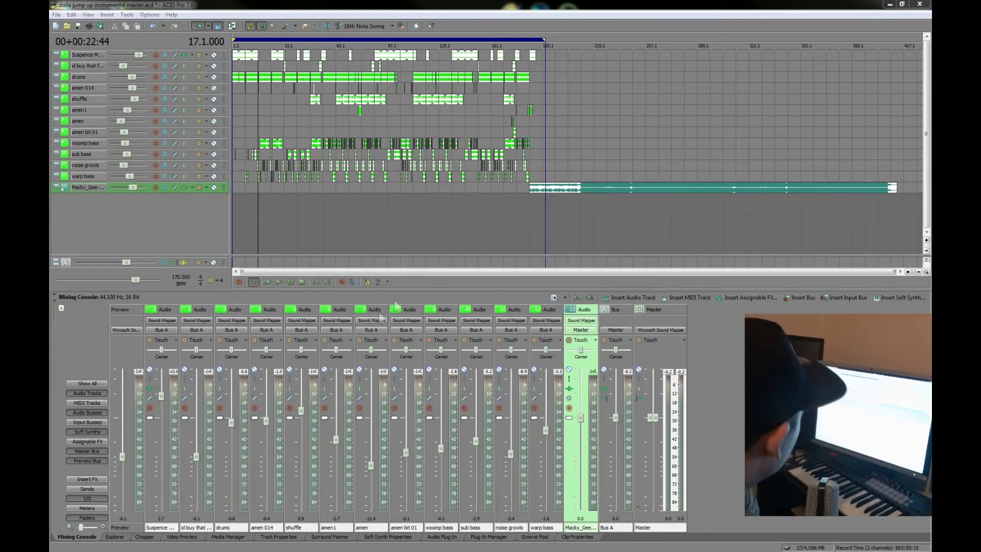
pyautogui.click(237, 309)
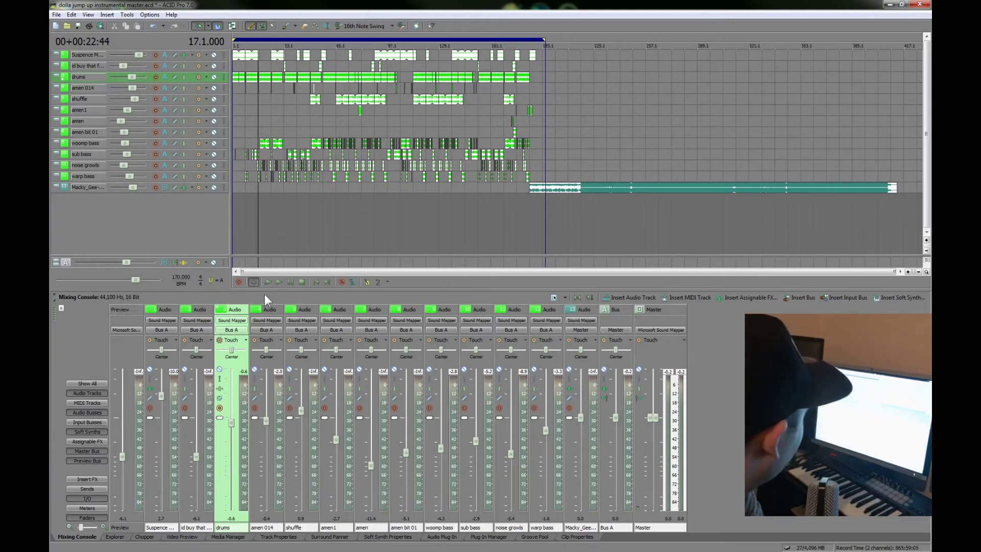
pyautogui.click(283, 284)
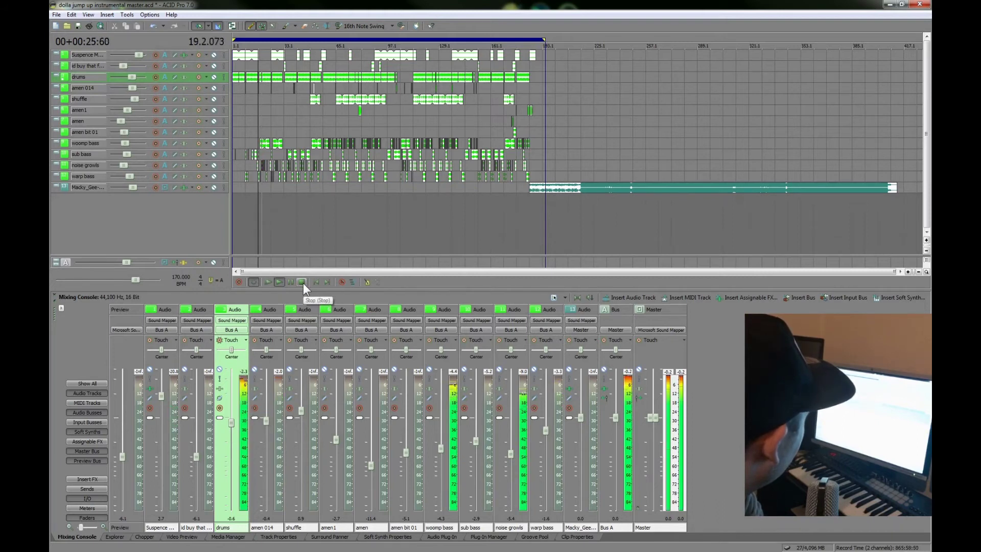
pyautogui.click(301, 282)
# - Add the Sony Track EQ effect to the drums track
pyautogui.click(221, 388)
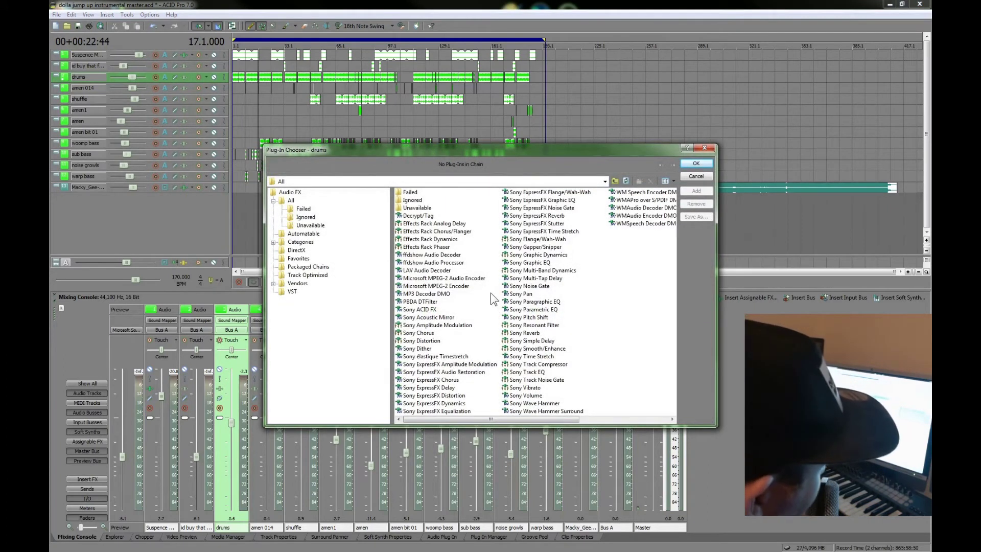
pyautogui.click(529, 371)
pyautogui.click(701, 192)
pyautogui.click(697, 161)
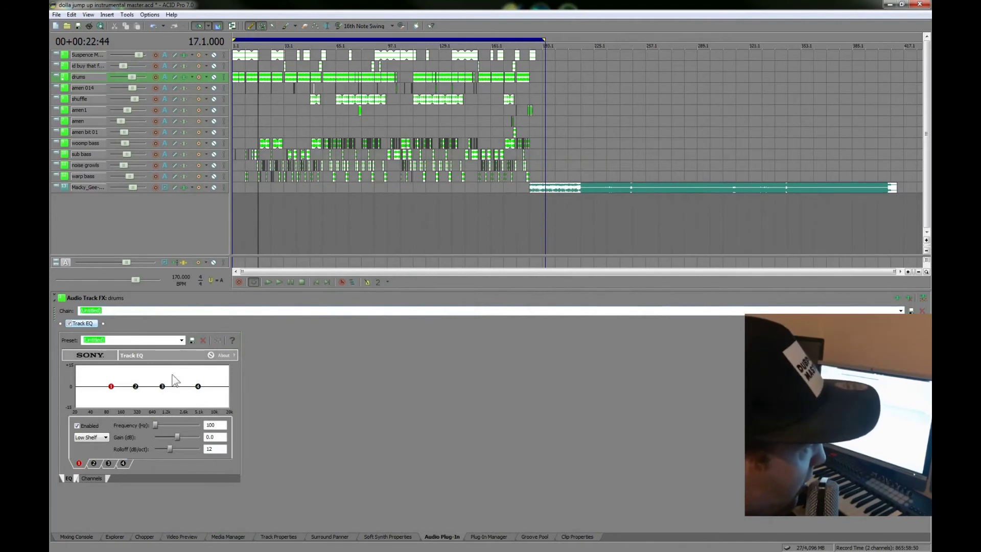
# - Set the drums EQ's band 3 to 6,801 Hz with a 6.8 dB gain while playing from bar 17, and stop playback
pyautogui.moveTo(164, 388); pyautogui.dragTo(175, 386)
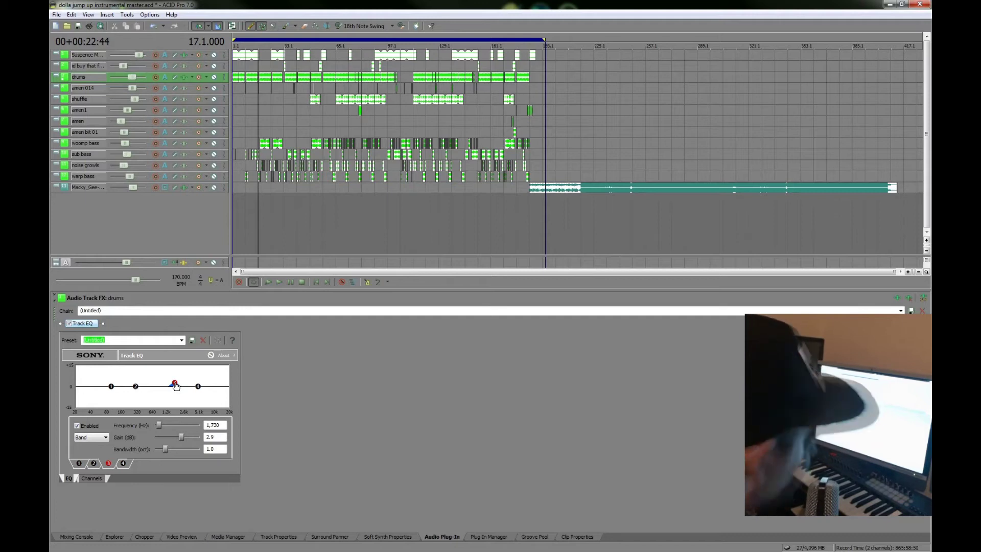
pyautogui.click(281, 281)
pyautogui.moveTo(179, 381); pyautogui.dragTo(206, 381)
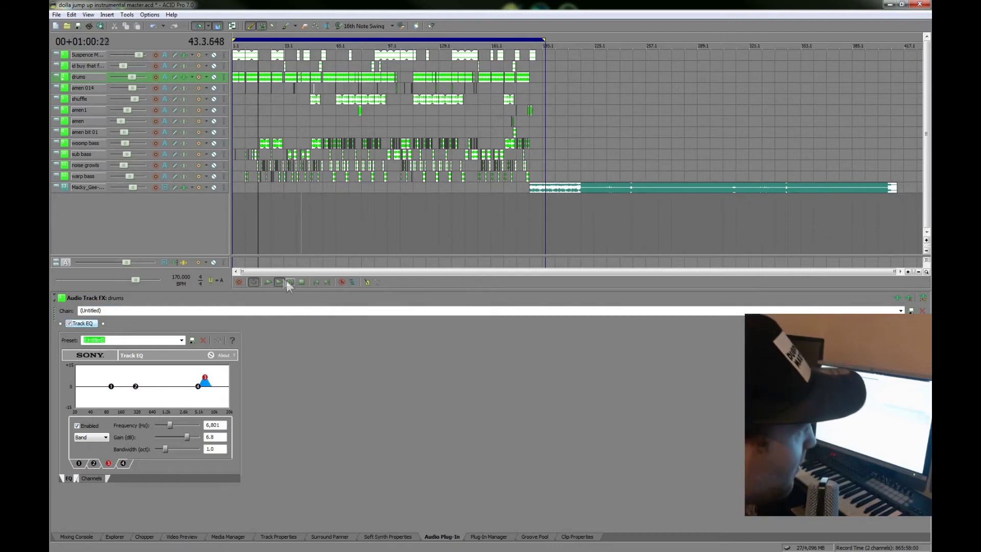
pyautogui.click(301, 283)
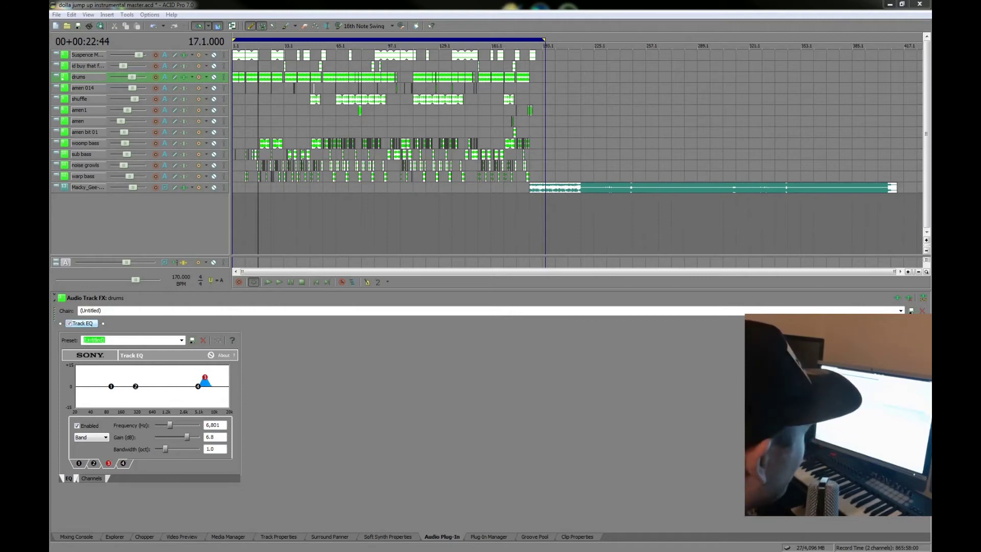
# - Remove the Track EQ effect from the Macky_Gee reference track and return to the mixing console
pyautogui.click(80, 537)
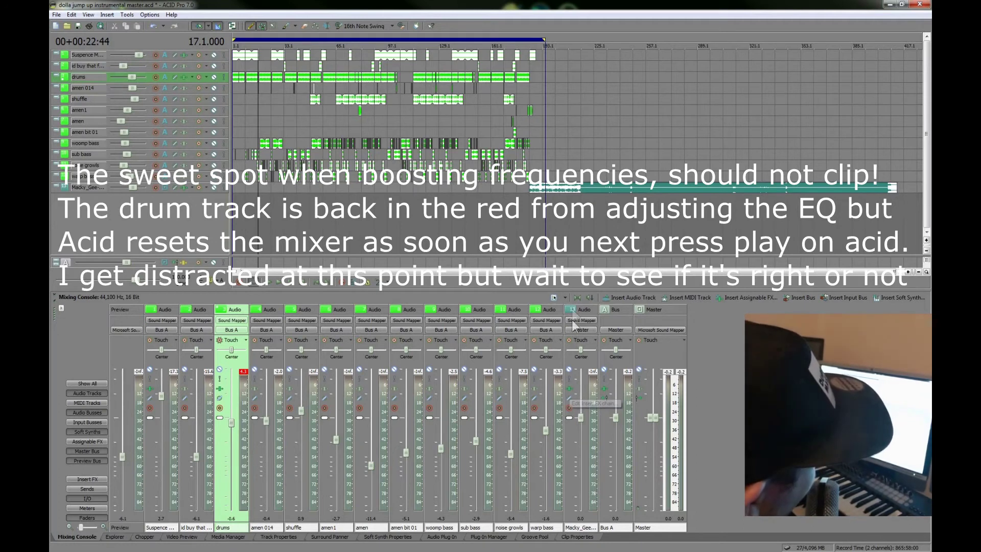
pyautogui.click(582, 396)
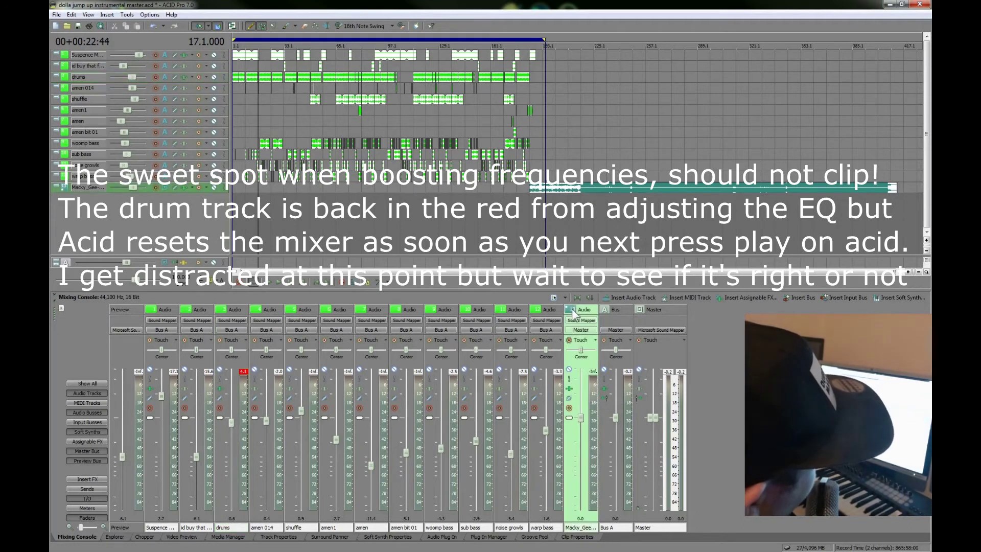
pyautogui.click(568, 388)
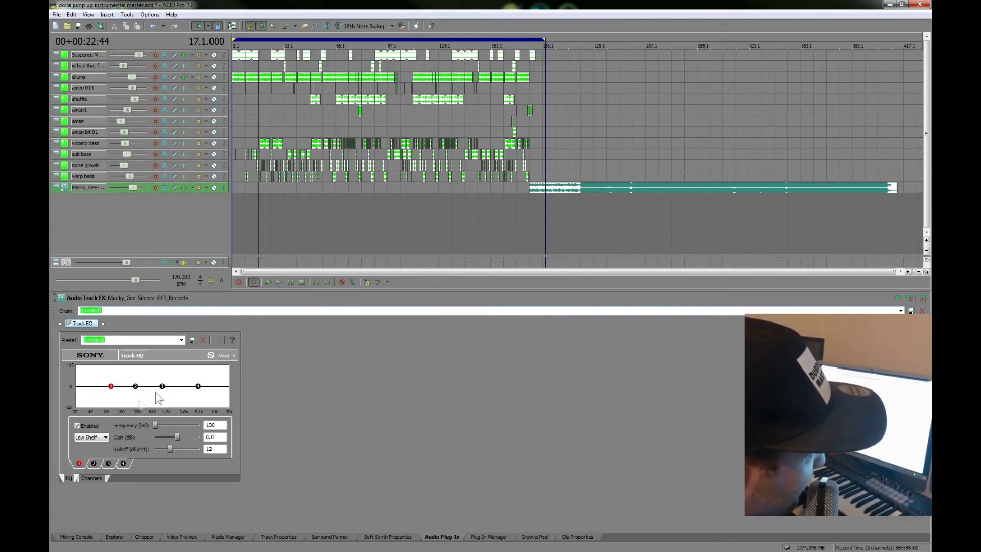
pyautogui.click(909, 298)
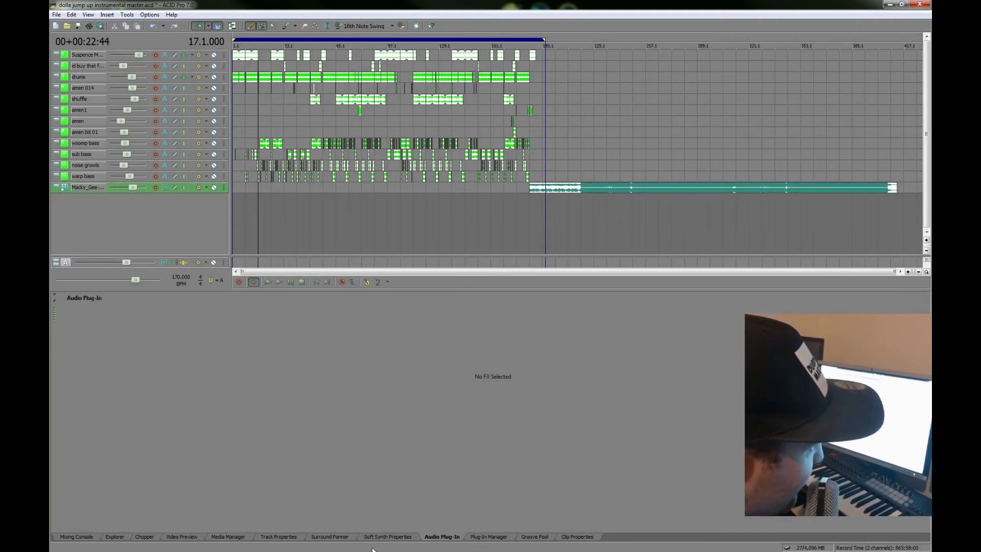
pyautogui.click(85, 538)
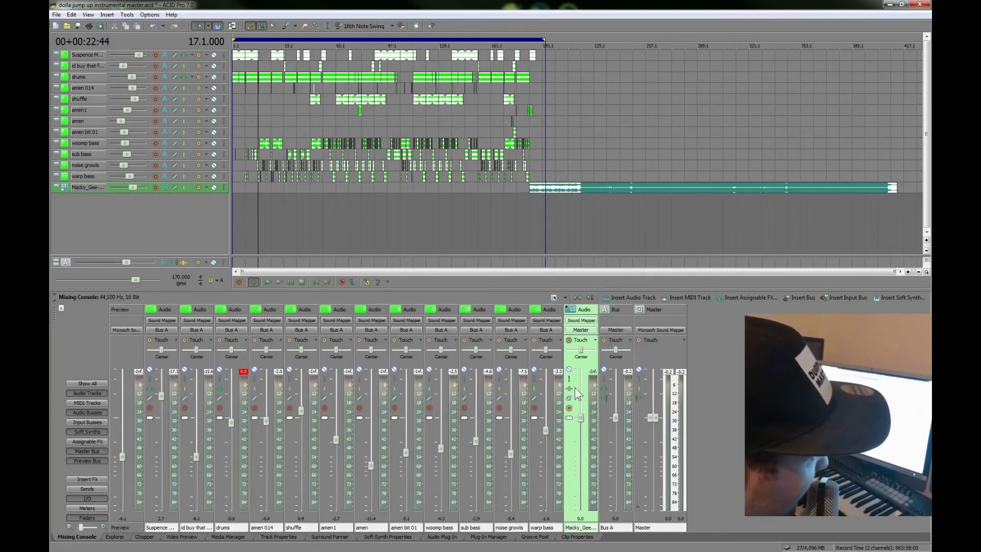
# - Review the Compressor and Volume Maximizer settings of Bus A's Wave Hammer and return to the mixing console
pyautogui.click(616, 314)
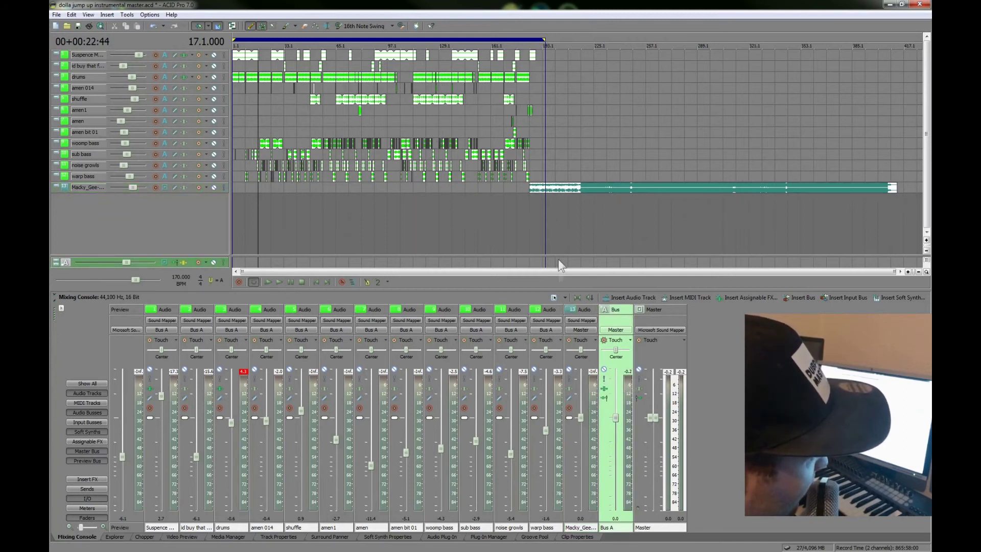
pyautogui.click(604, 388)
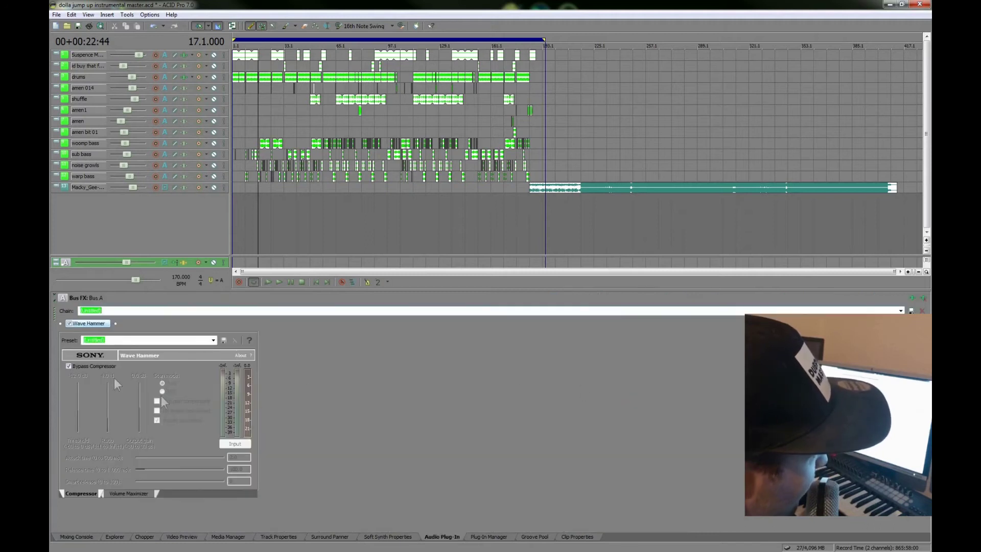
pyautogui.click(133, 494)
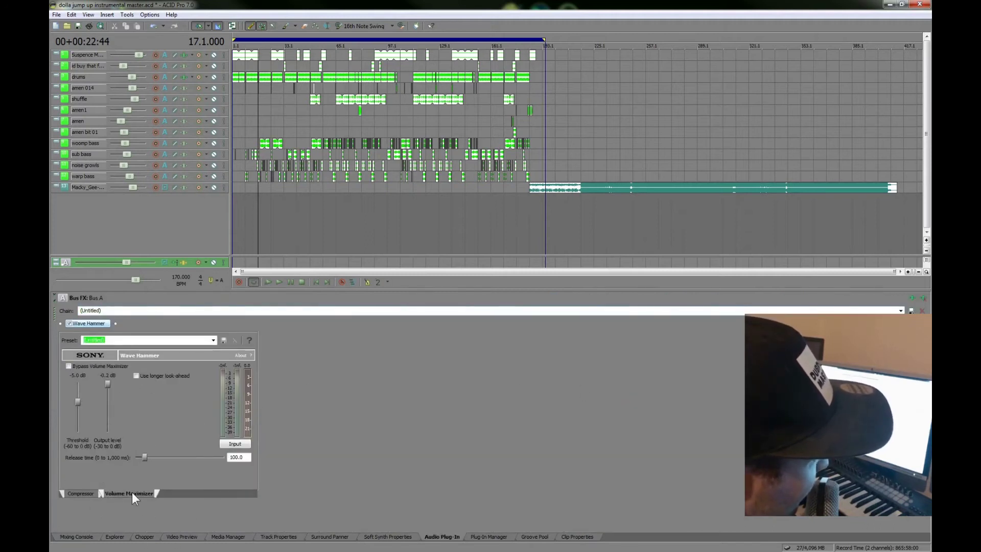
pyautogui.click(75, 494)
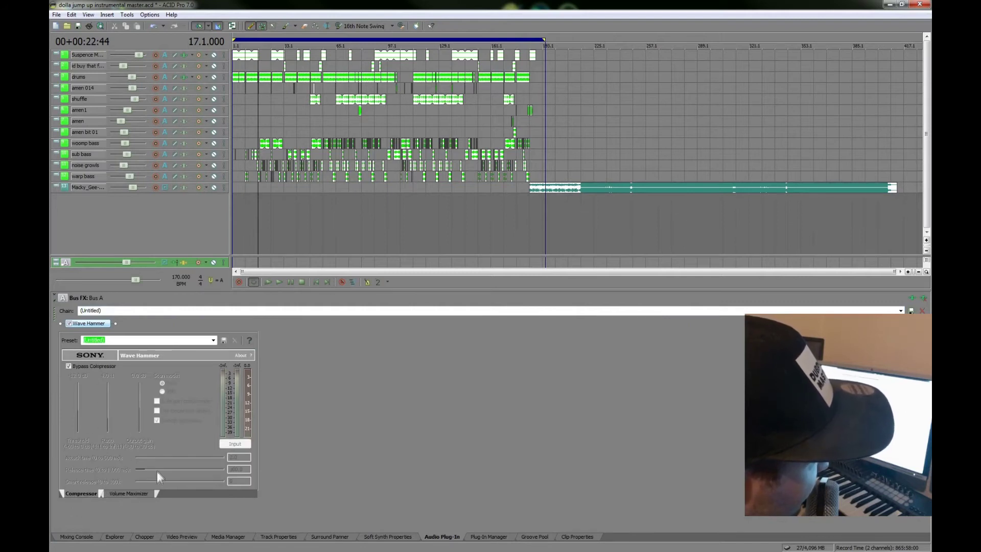
pyautogui.click(134, 492)
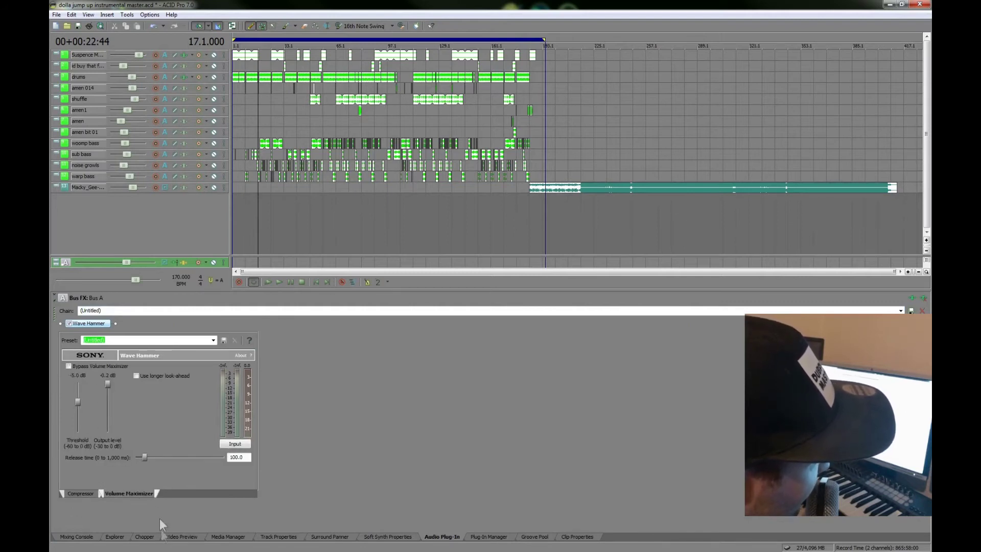
pyautogui.click(95, 538)
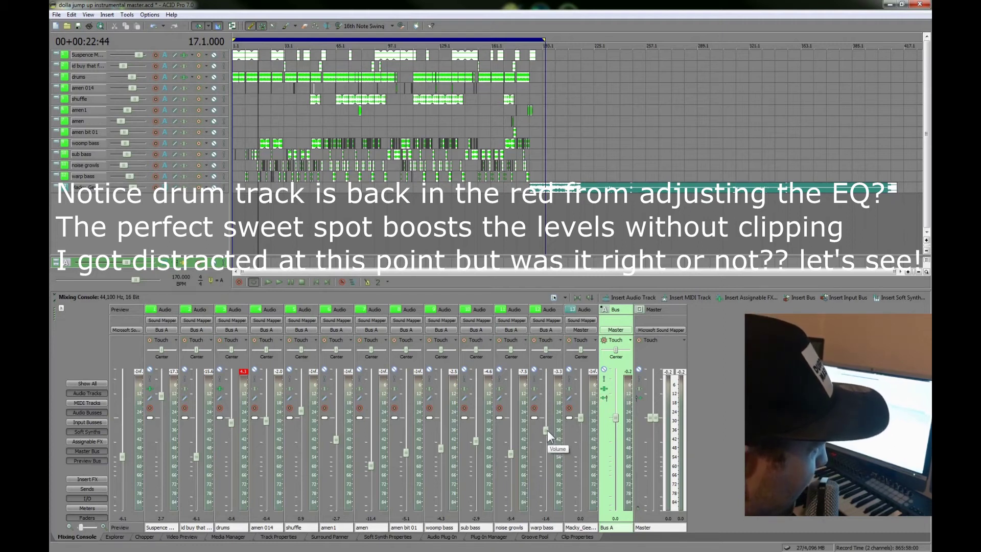
# - Play the mix from bar 49 and a section of the Macky_Gee reference track to compare their levels, and stop playback
pyautogui.click(301, 203)
pyautogui.click(309, 210)
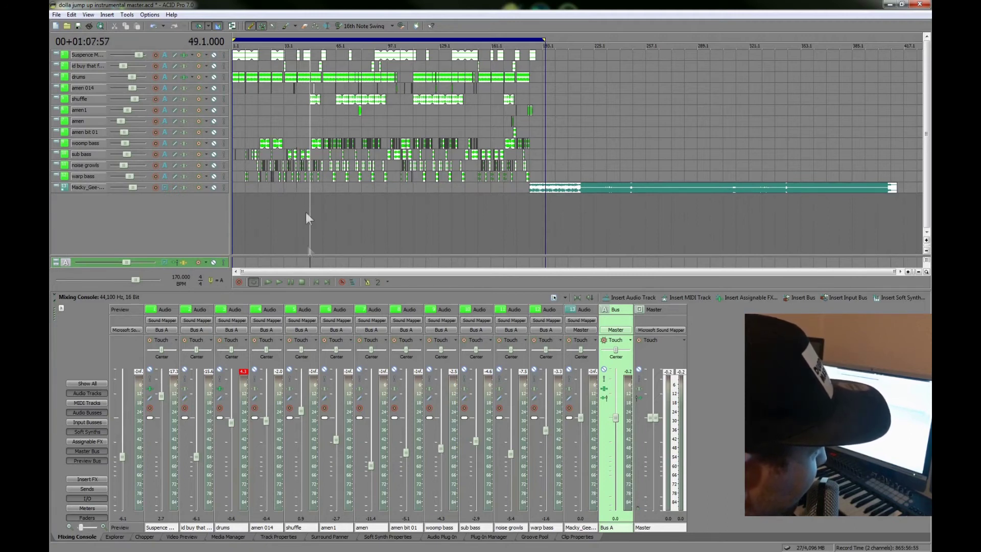
pyautogui.click(276, 281)
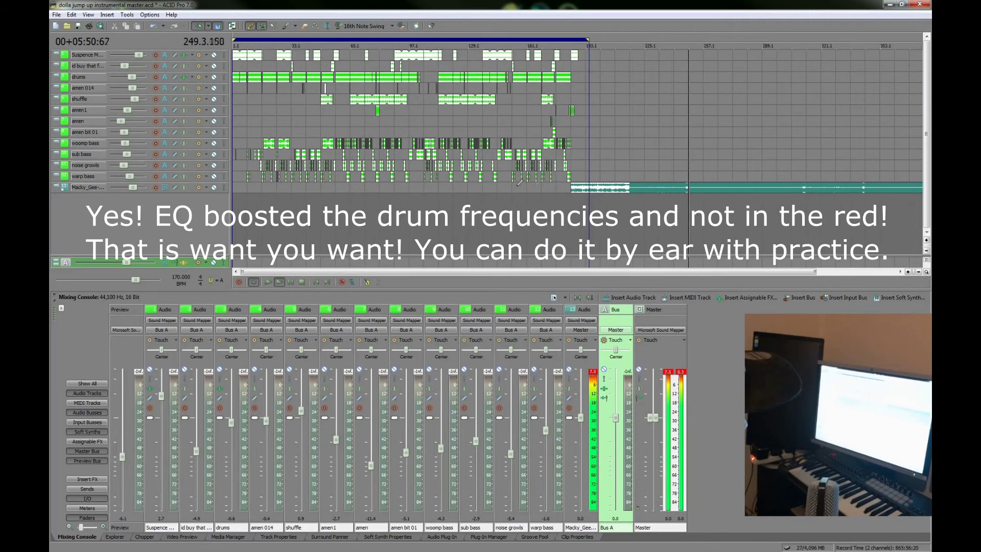
pyautogui.press('space')
# - Play the mix from bar 73 and bar 81 to check the drum levels, and stop playback
pyautogui.click(363, 200)
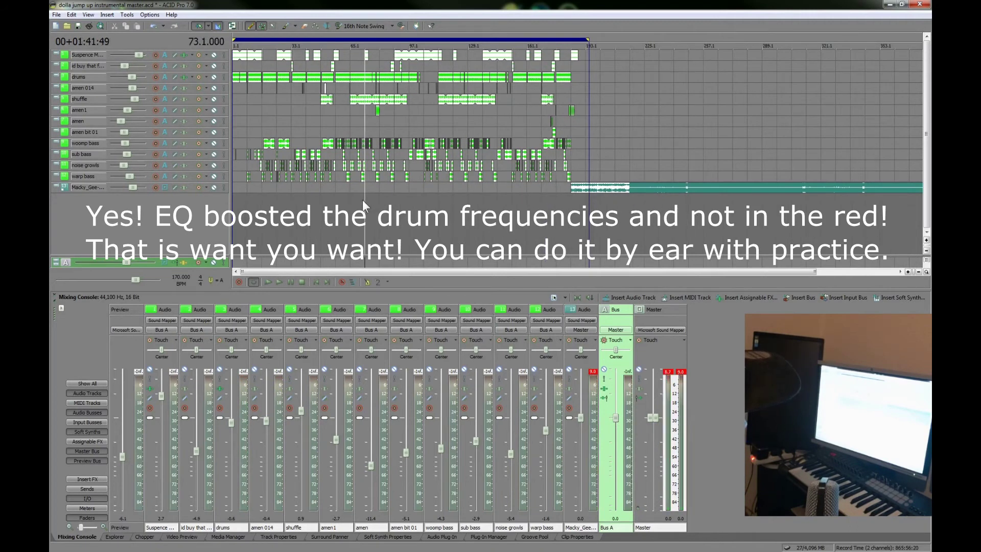
pyautogui.press('space')
pyautogui.click(378, 200)
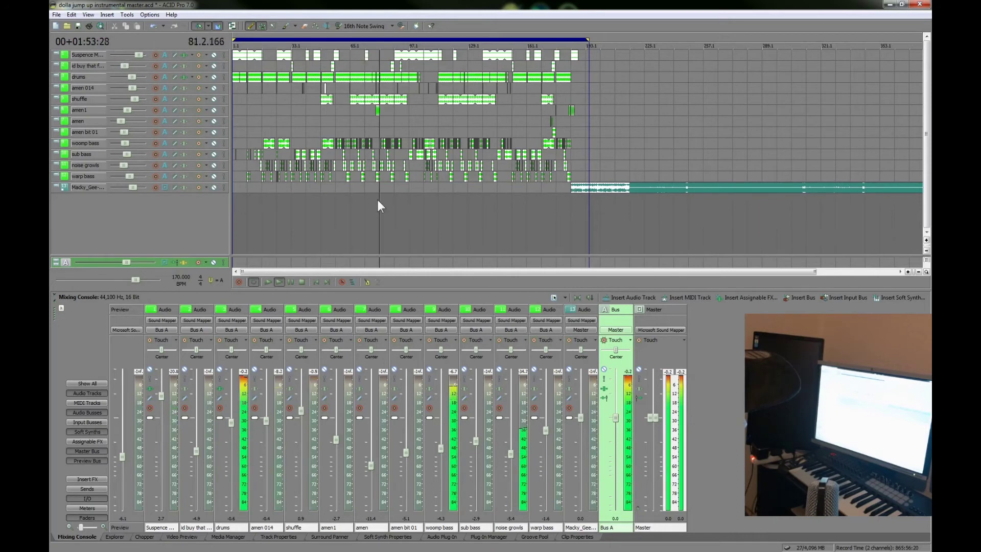
pyautogui.press('space')
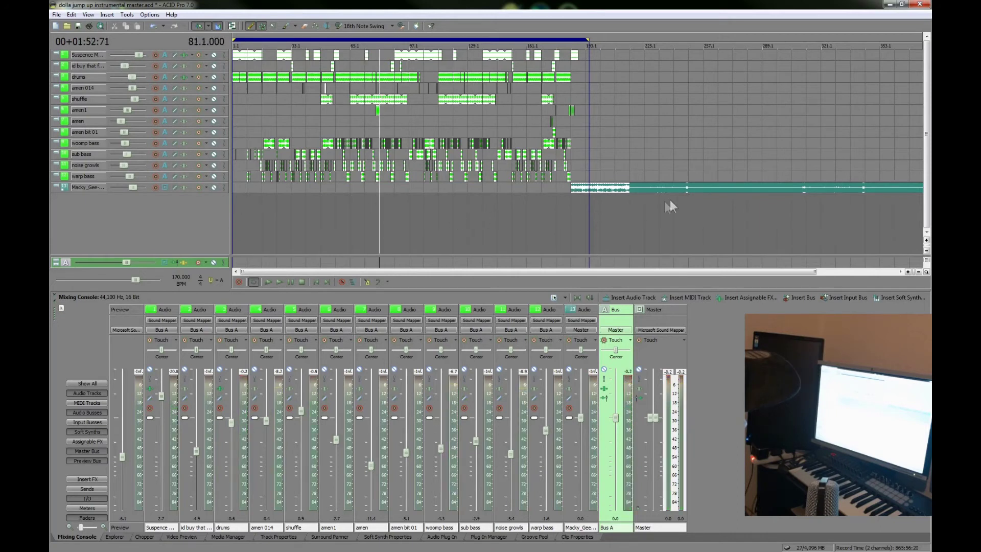
pyautogui.click(302, 281)
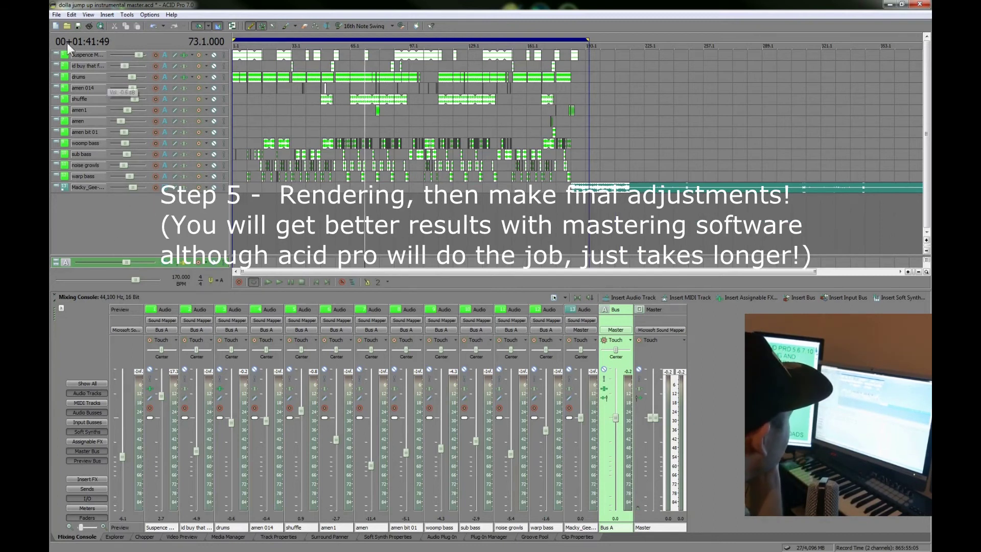
# - Render the project to a WAV file named case test track and dismiss the completed render
pyautogui.click(58, 14)
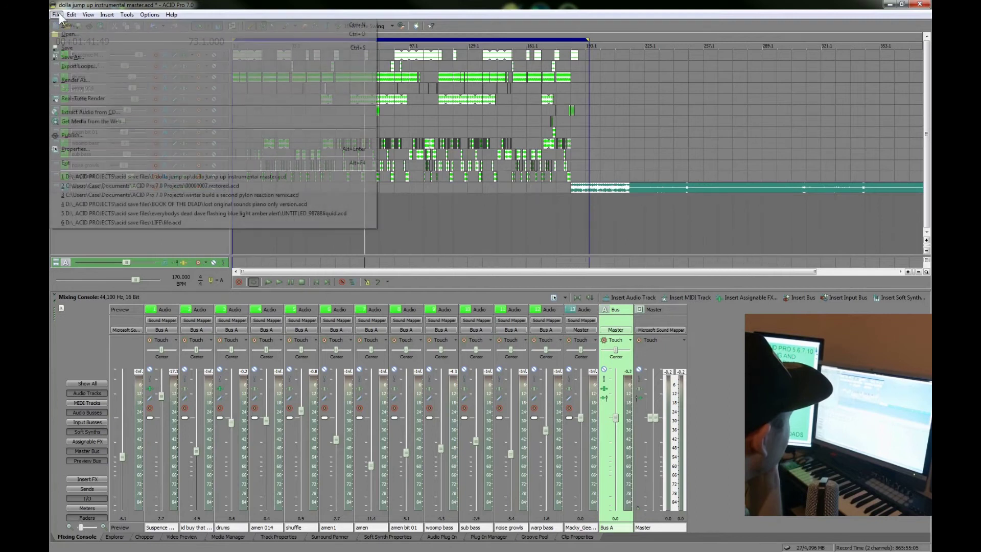
pyautogui.click(81, 79)
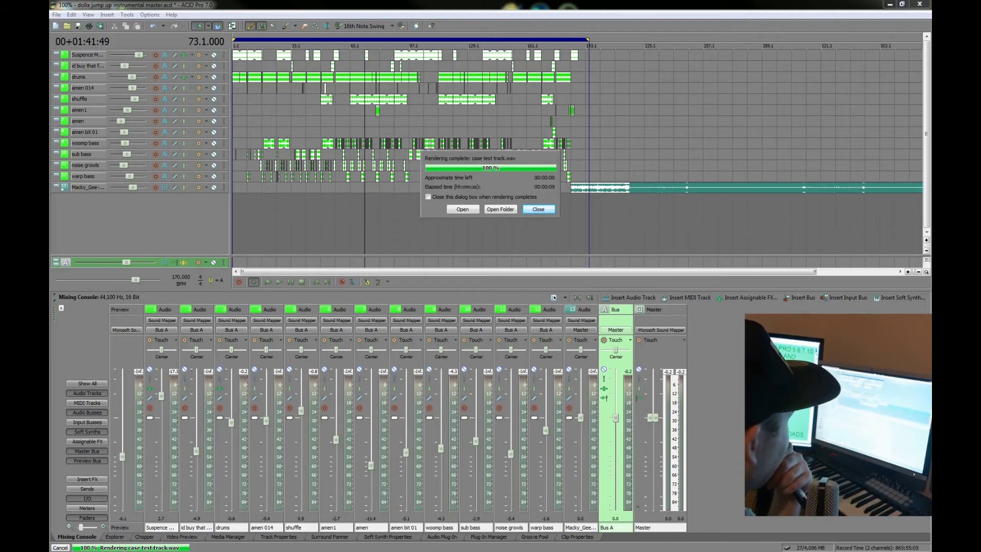
pyautogui.click(534, 208)
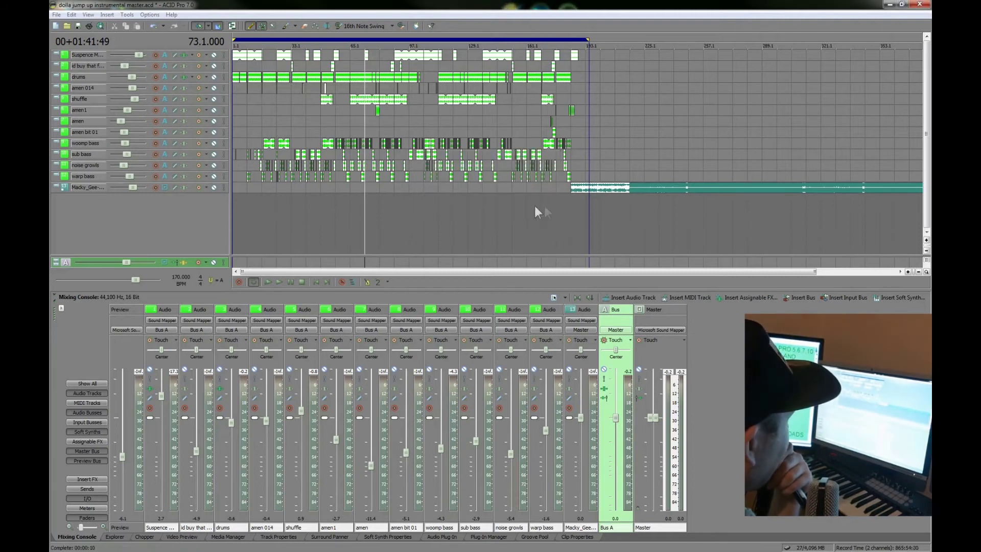
# - Place the rendered case test track at the start of the timeline as a new track and increase its track height
pyautogui.moveTo(515, 241); pyautogui.dragTo(235, 203)
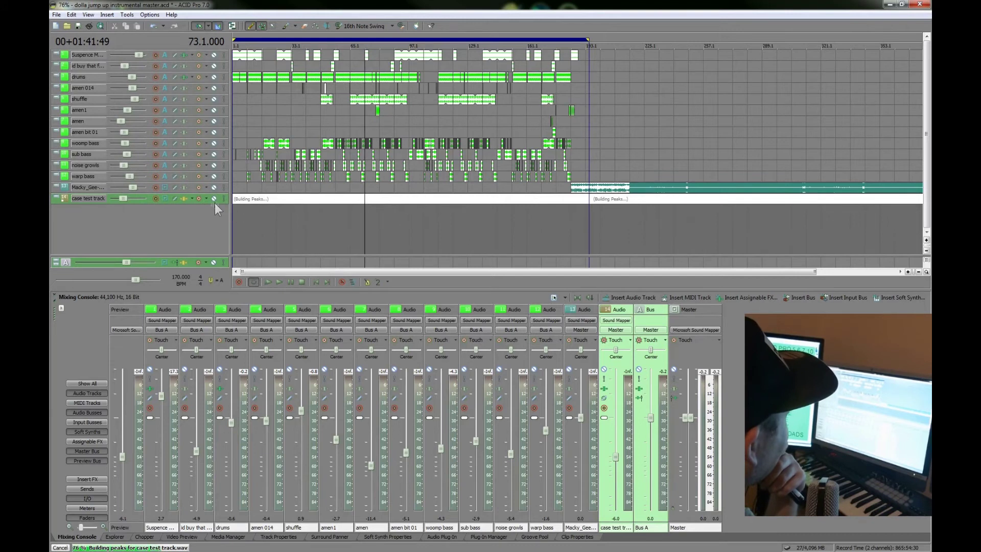
pyautogui.moveTo(214, 203); pyautogui.dragTo(205, 234)
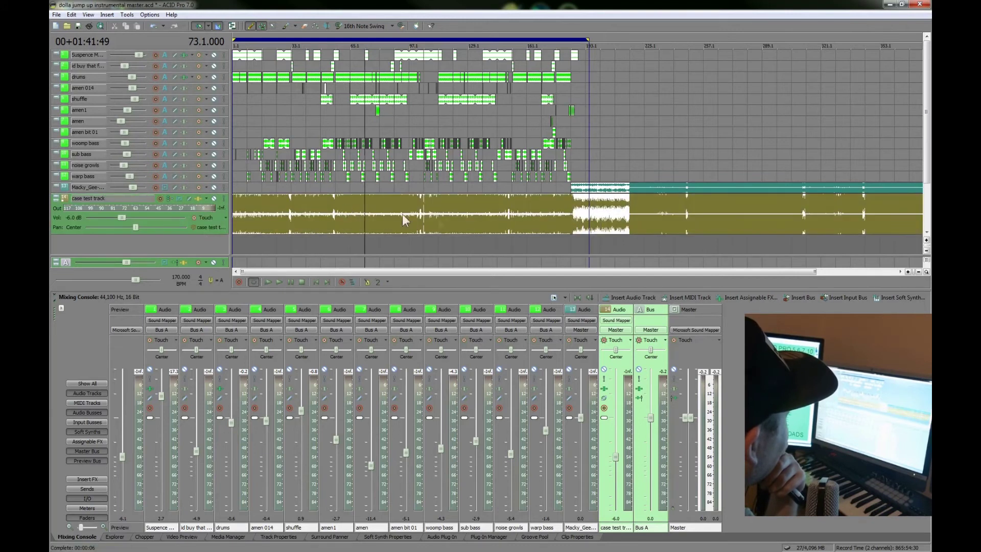
# - Trim the end of the case test track clip back to where the Macky_Gee reference clip begins
pyautogui.scroll(-1, 404, 214)
pyautogui.click(374, 214)
pyautogui.moveTo(885, 215); pyautogui.dragTo(530, 229)
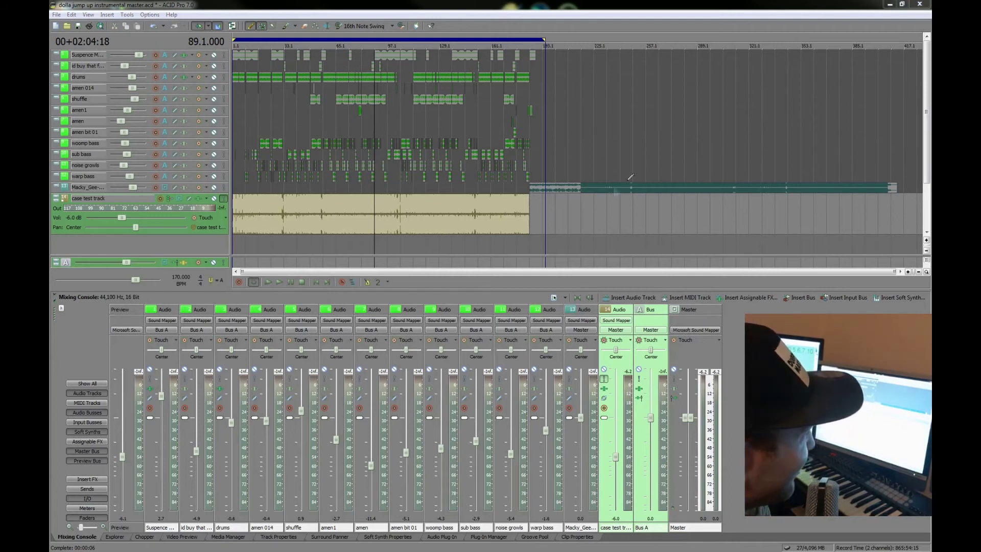
pyautogui.moveTo(528, 212)
pyautogui.mouseDown()
pyautogui.moveTo(920, 225)
pyautogui.moveTo(871, 247)
pyautogui.moveTo(503, 204)
pyautogui.moveTo(516, 200)
pyautogui.mouseUp()
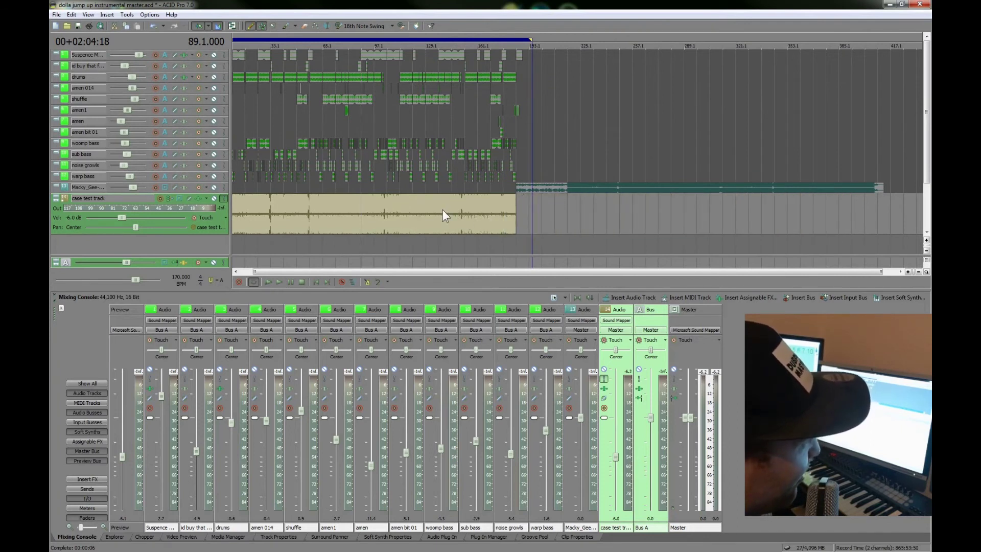
# - Remove the Track EQ effect from the case test track and return to the mixing console
pyautogui.click(616, 313)
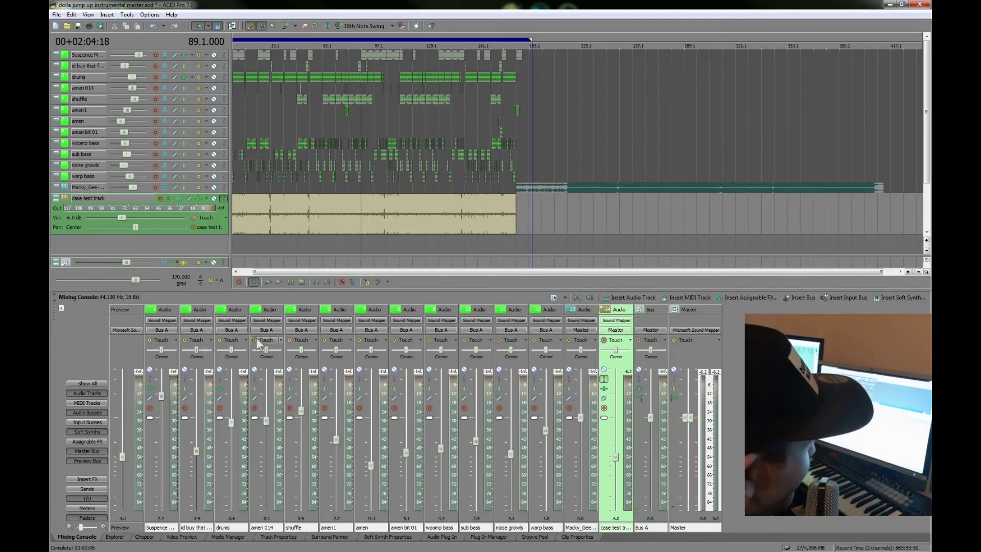
pyautogui.click(604, 390)
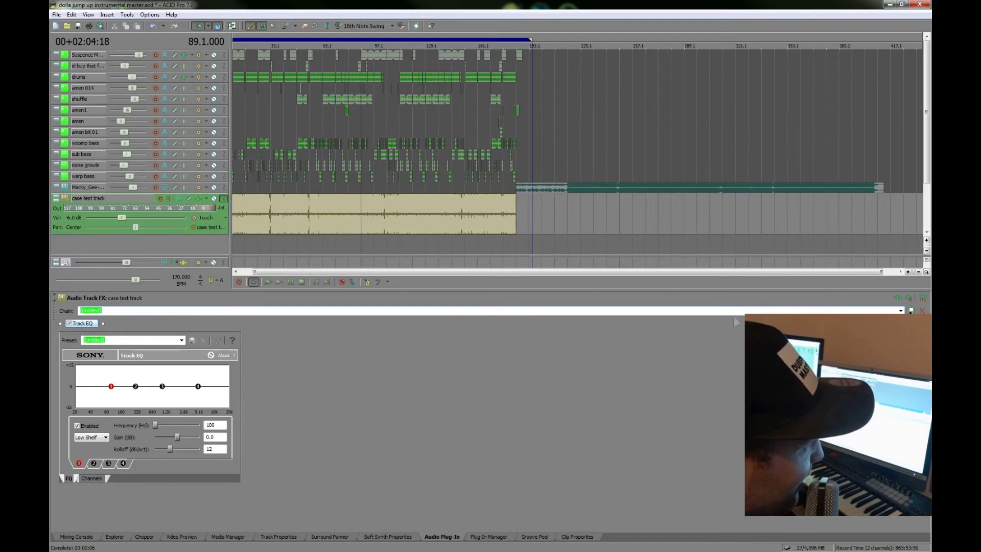
pyautogui.click(908, 297)
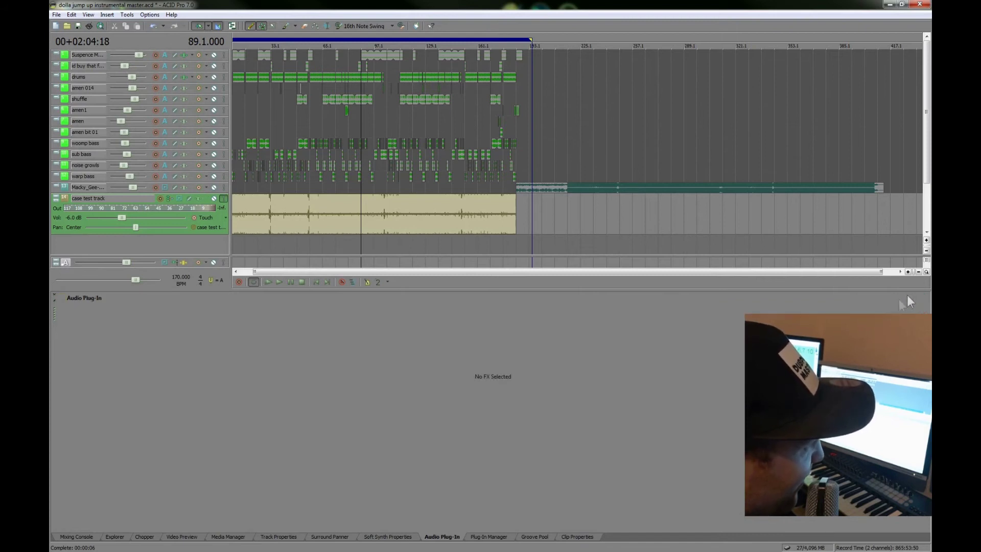
pyautogui.click(77, 536)
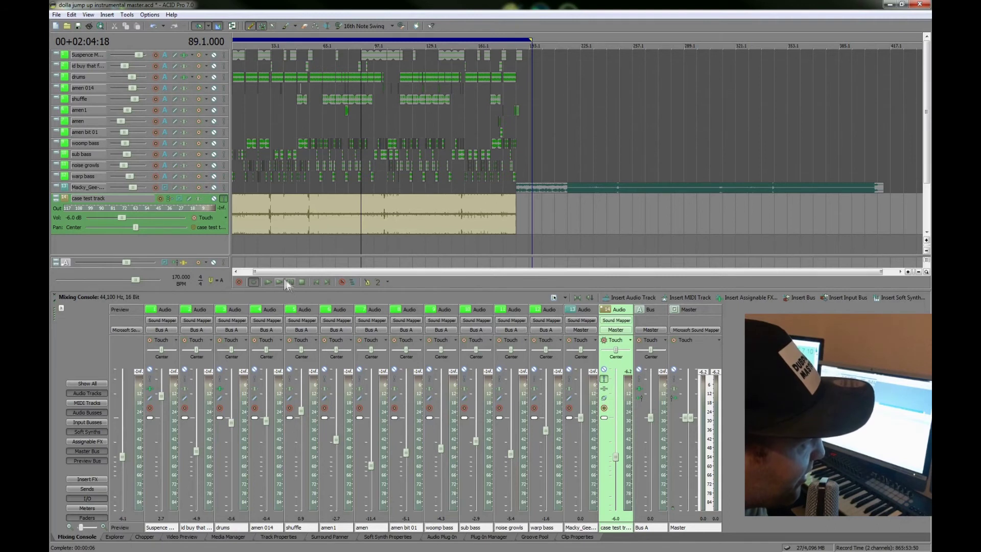
# - Preview the case test track from the start and set its volume to 0.0 dB
pyautogui.click(266, 283)
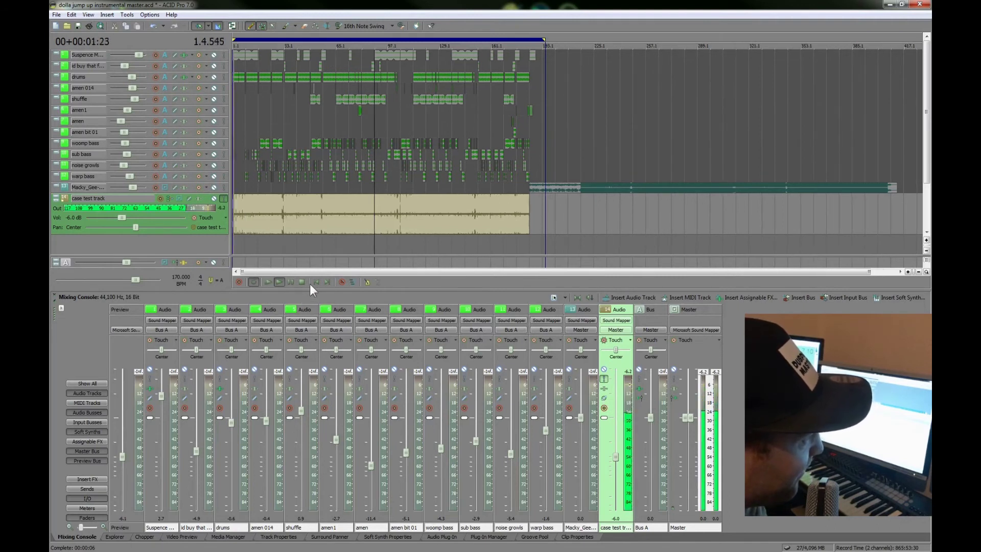
pyautogui.click(302, 281)
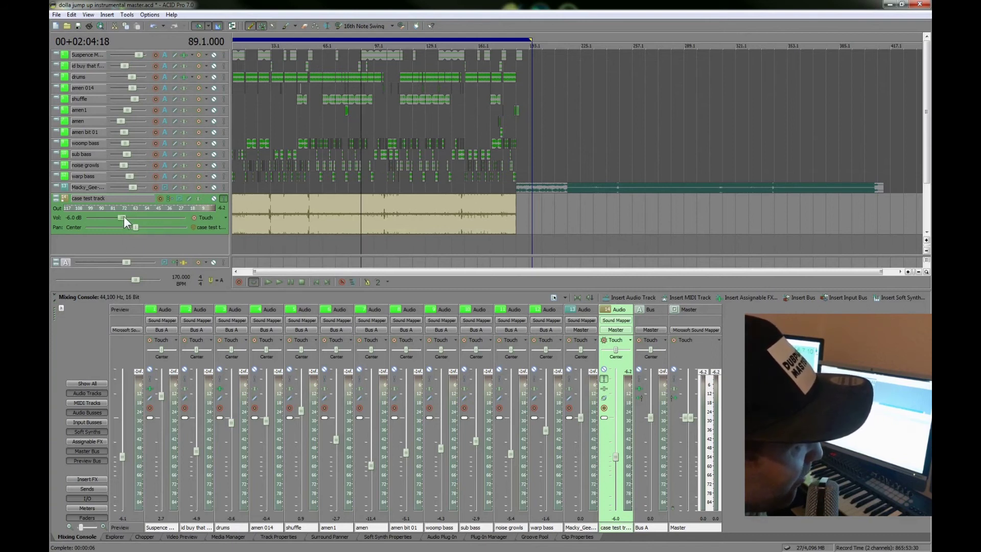
pyautogui.moveTo(124, 216); pyautogui.dragTo(138, 217)
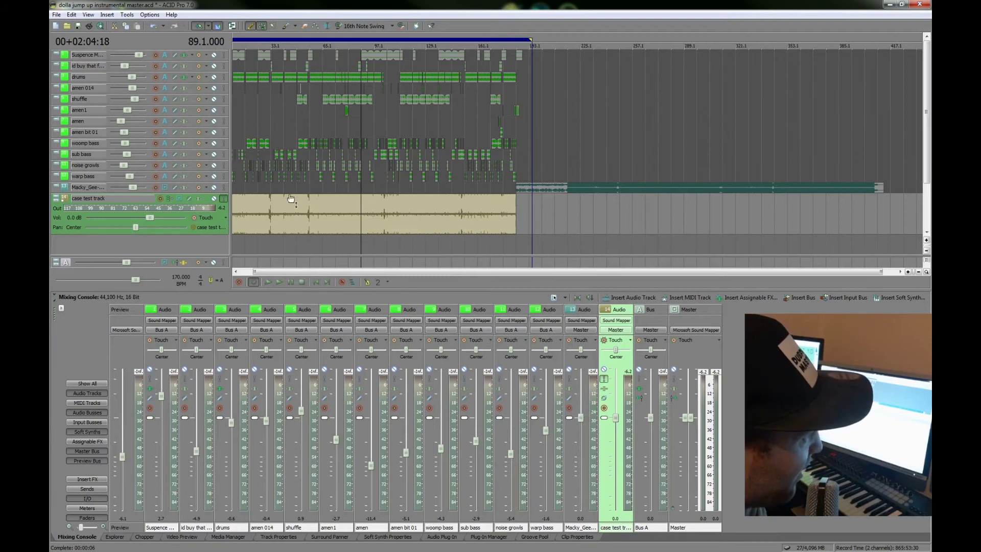
# - Solo the Macky_Gee reference track too, play the case test track from bar 89, and stop playback
pyautogui.click(227, 186)
pyautogui.click(282, 283)
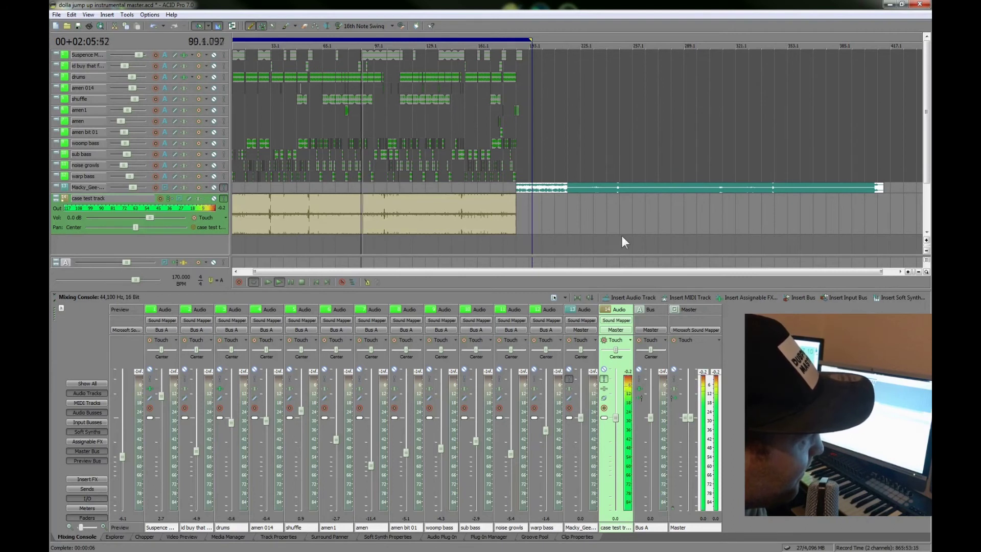
pyautogui.click(624, 217)
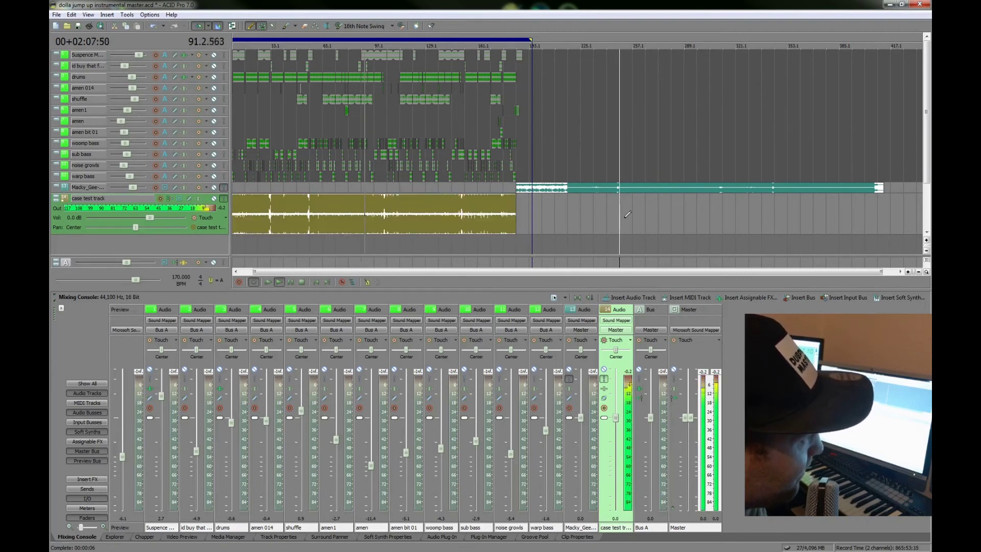
pyautogui.click(300, 279)
# - Play the case test track from bar 73 and the Macky_Gee reference from bar 257 to compare their levels
pyautogui.click(332, 224)
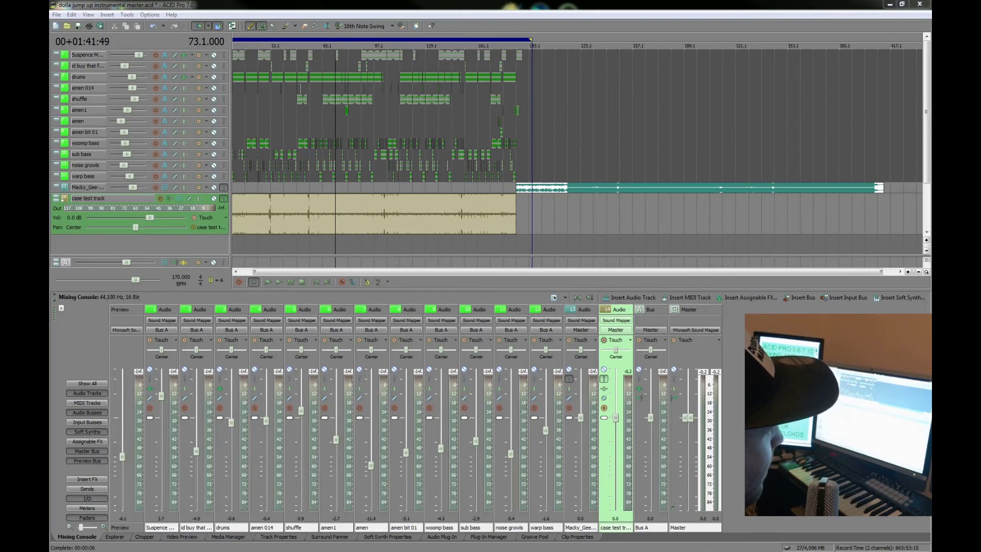
pyautogui.click(333, 206)
pyautogui.press('space')
pyautogui.press('space')
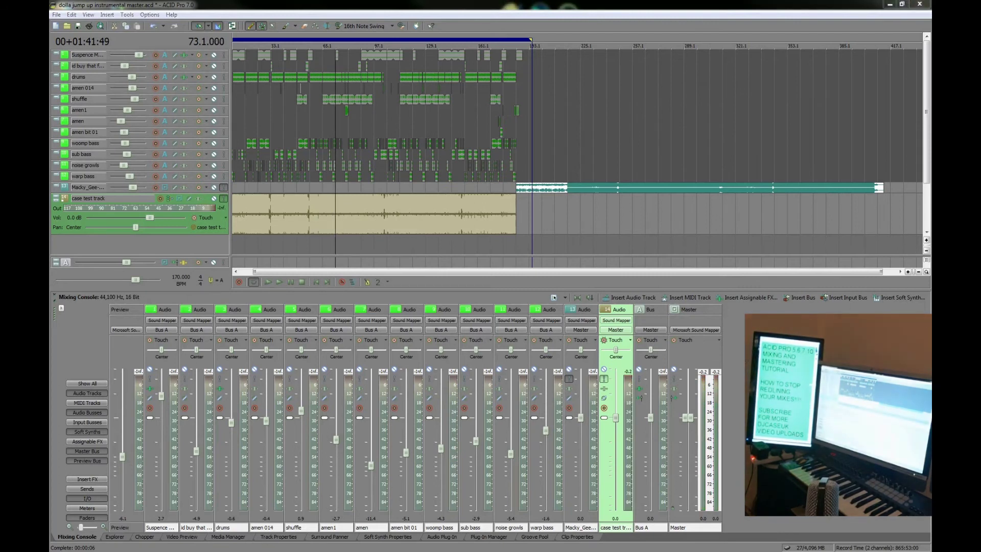
pyautogui.click(333, 219)
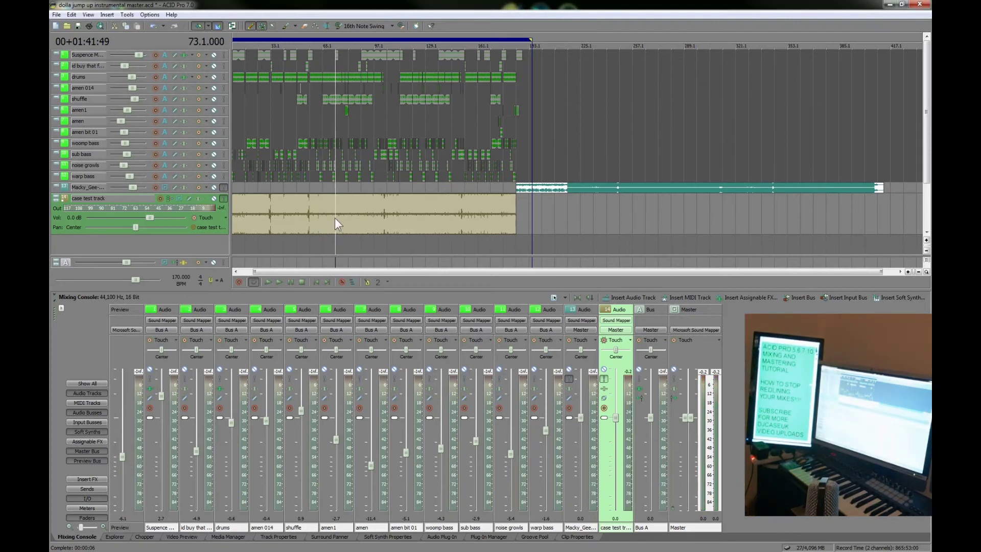
pyautogui.press('space')
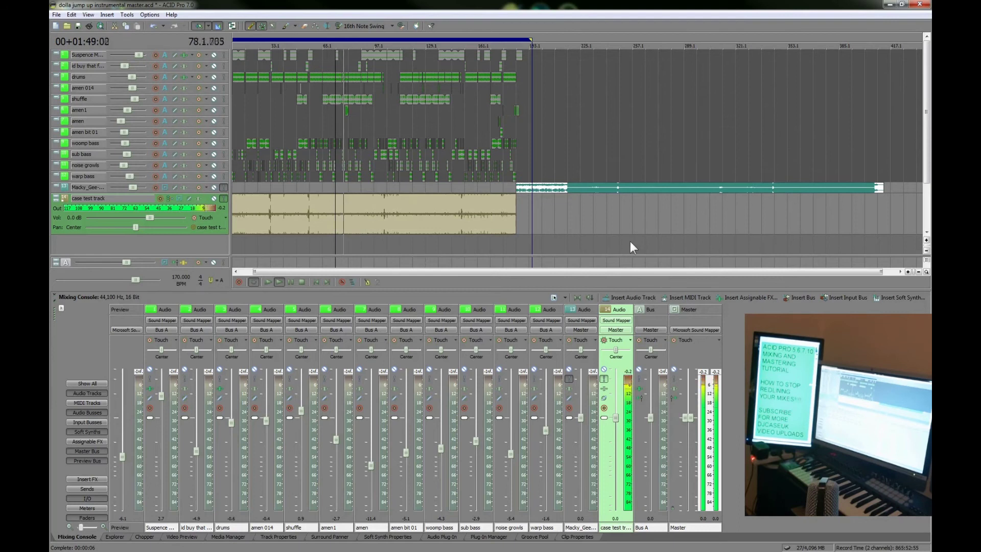
pyautogui.press('space')
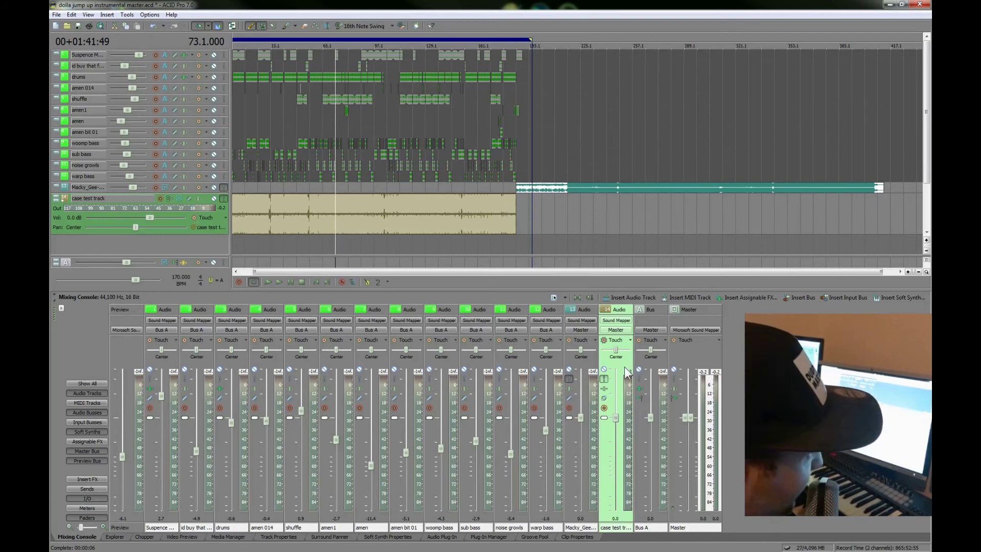
pyautogui.click(627, 213)
pyautogui.press('space')
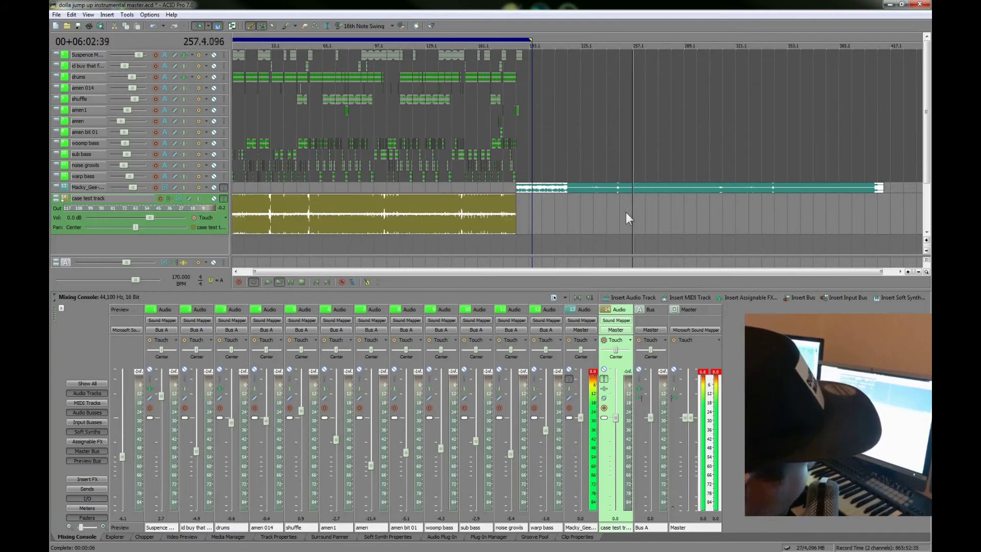
pyautogui.press('space')
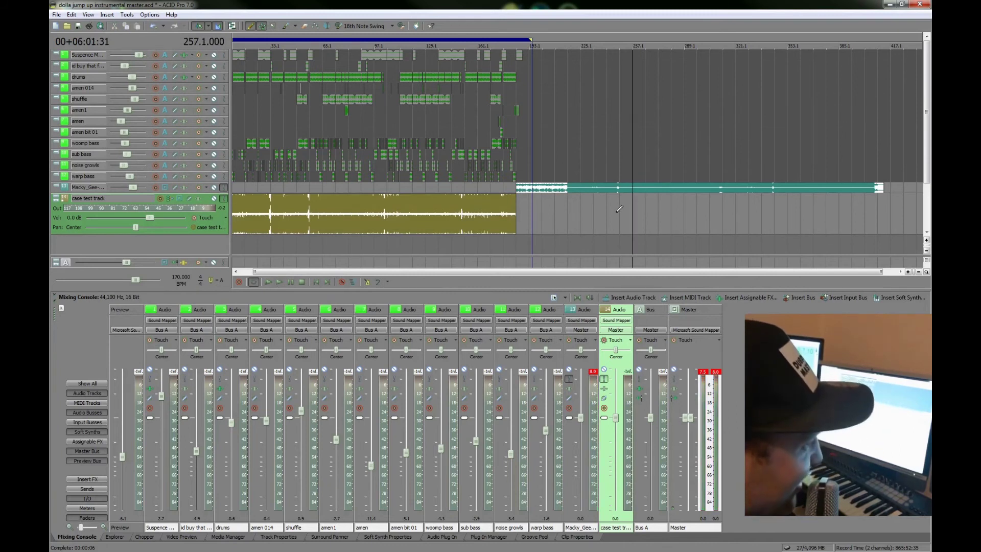
# - Compare the case test track at bars 73 and 81 against the reference track at bar 257 again
pyautogui.click(336, 211)
pyautogui.press('space')
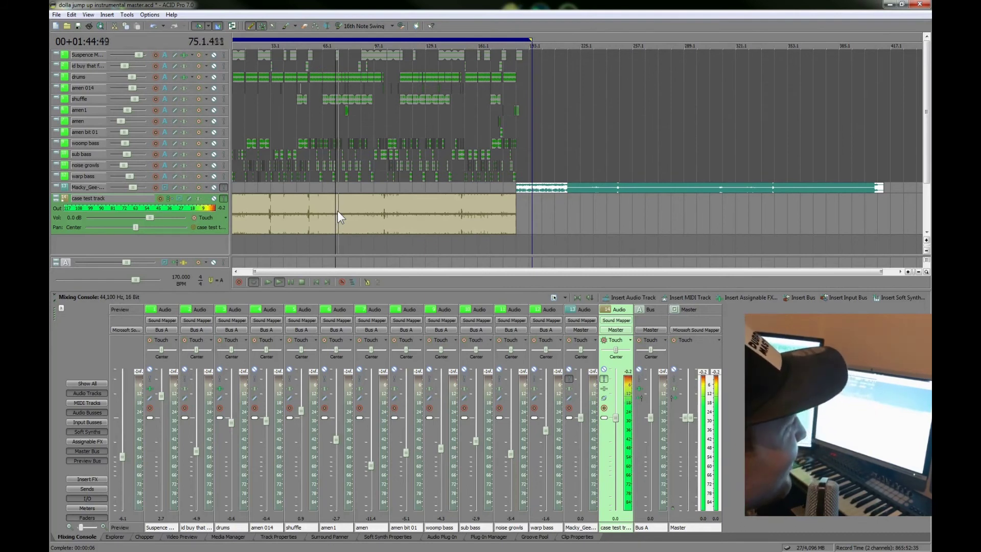
pyautogui.press('space')
pyautogui.click(613, 212)
pyautogui.click(633, 221)
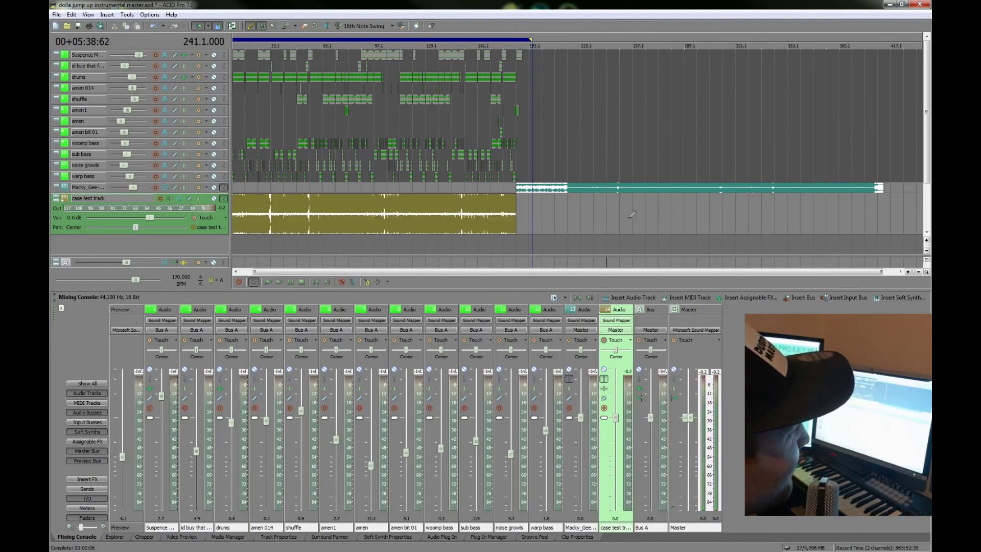
pyautogui.press('space')
pyautogui.press('space')
pyautogui.click(345, 219)
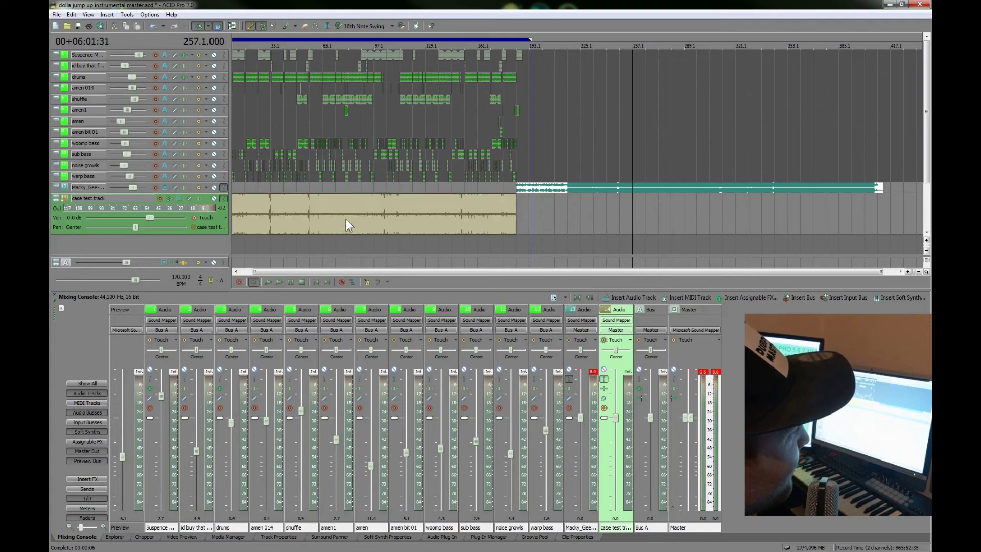
pyautogui.press('space')
pyautogui.press('space')
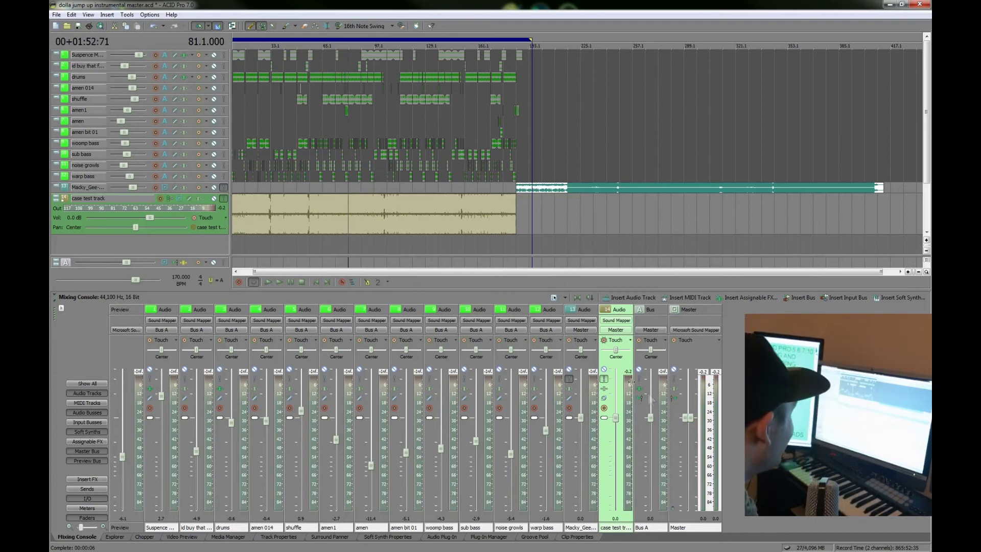
# - Add the Sony Track EQ effect to the case test track's plug-in chain
pyautogui.click(604, 378)
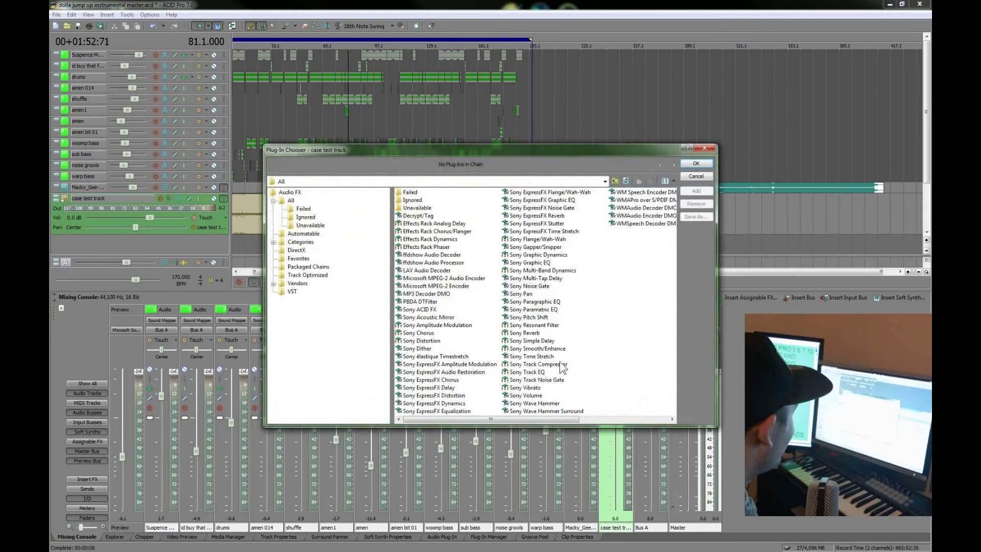
pyautogui.click(548, 372)
pyautogui.click(696, 190)
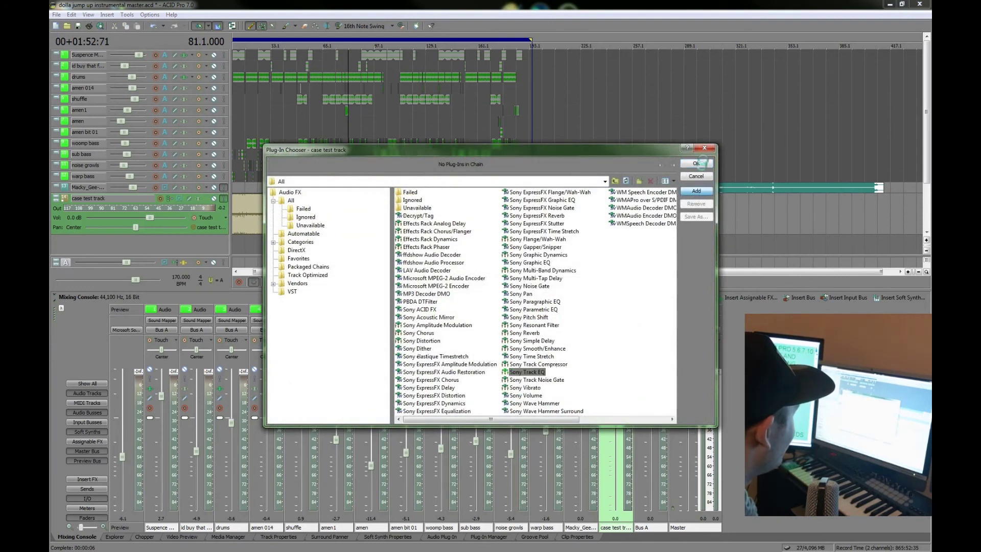
pyautogui.click(706, 165)
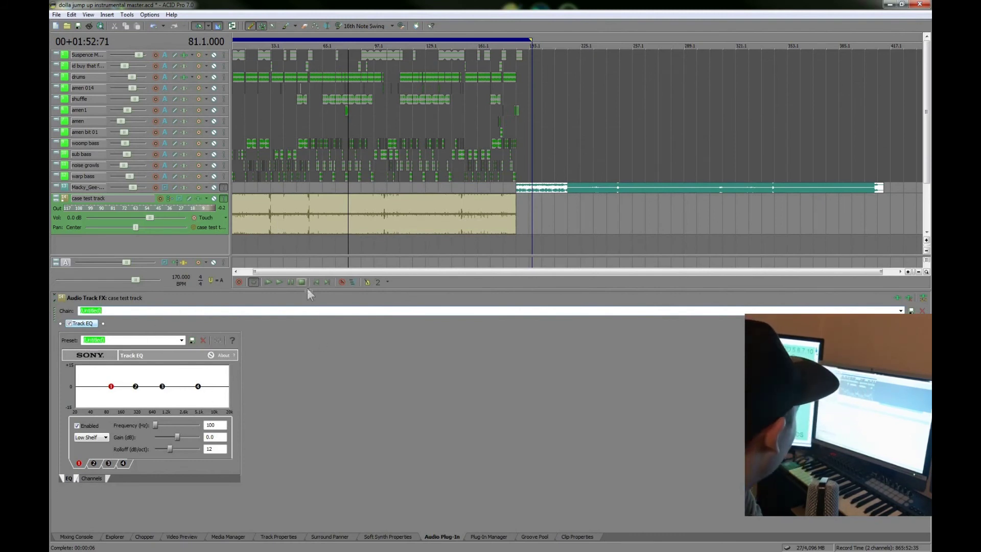
# - Boost Track EQ band 3 by 6.2 dB at about 4,399 Hz while playing the case test track from bar 81
pyautogui.click(280, 284)
pyautogui.moveTo(162, 387); pyautogui.dragTo(196, 381)
pyautogui.click(303, 283)
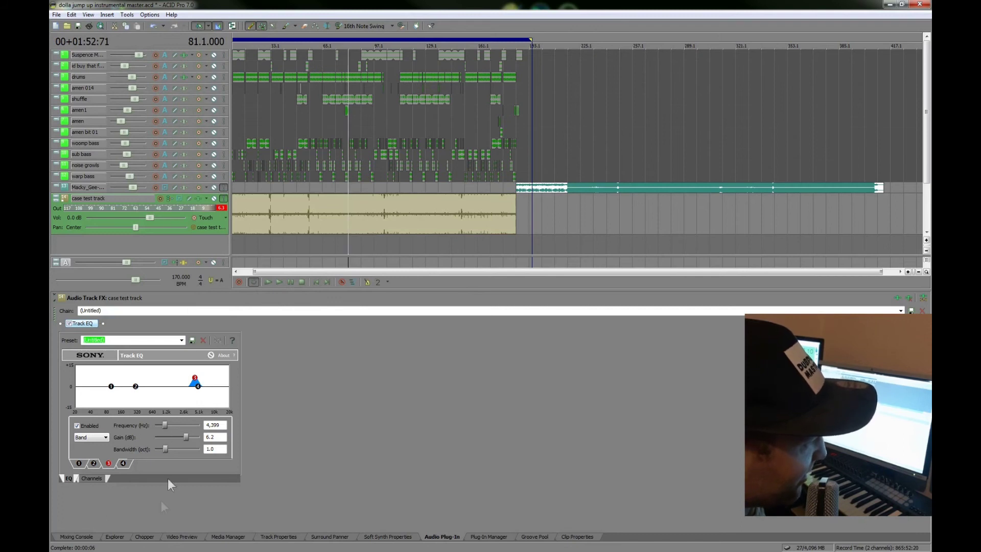
# - Check the case test track's levels in the mixer and add Sony Wave Hammer after Track EQ in its effects chain
pyautogui.click(86, 540)
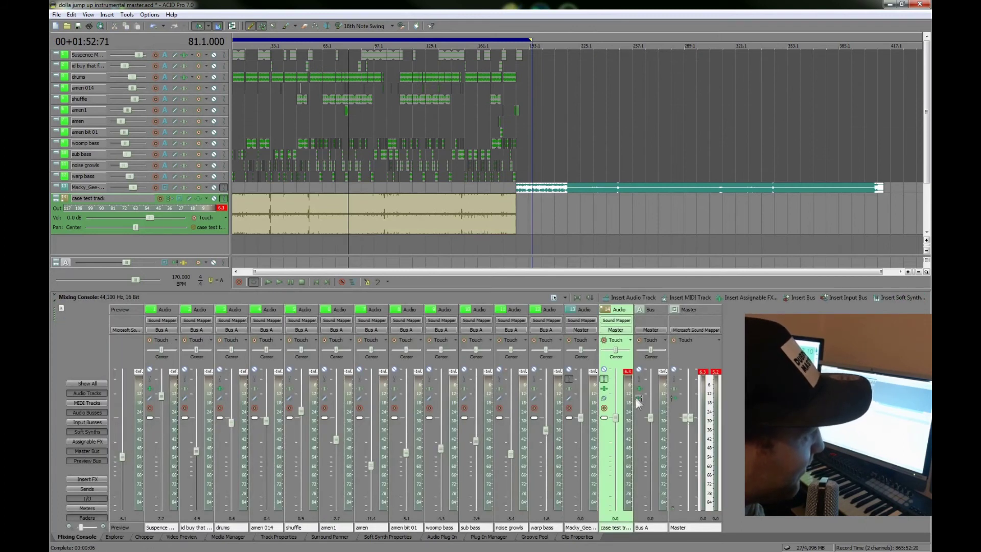
pyautogui.click(606, 391)
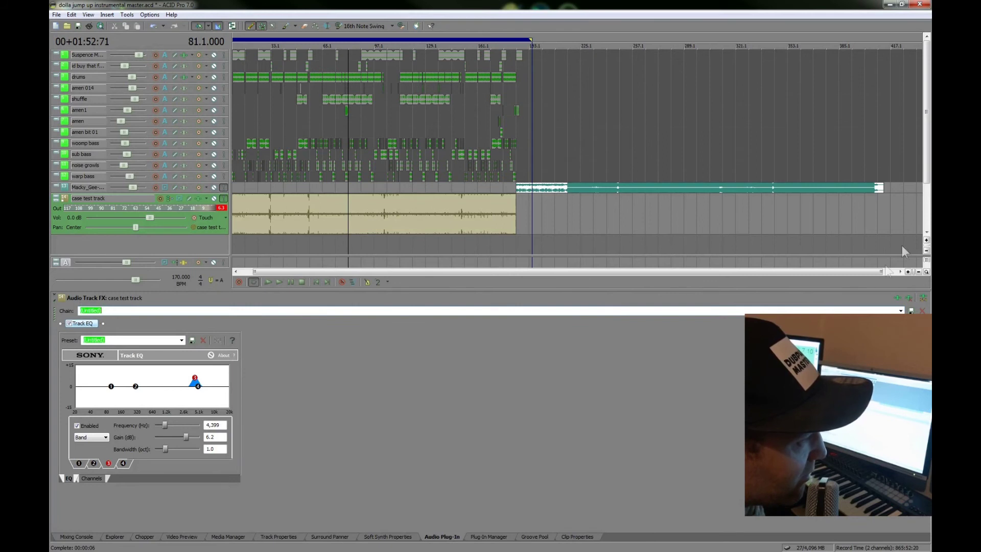
pyautogui.click(898, 298)
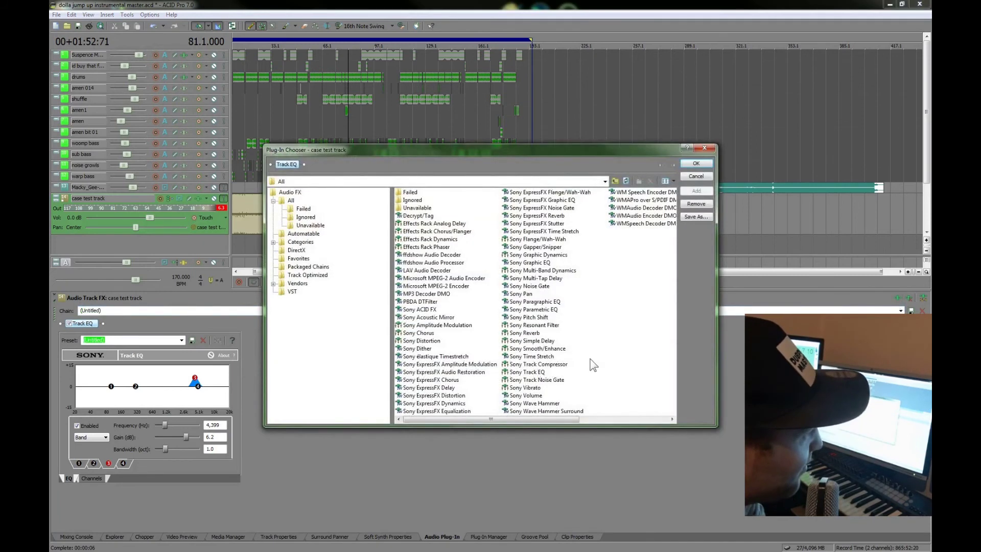
pyautogui.click(543, 406)
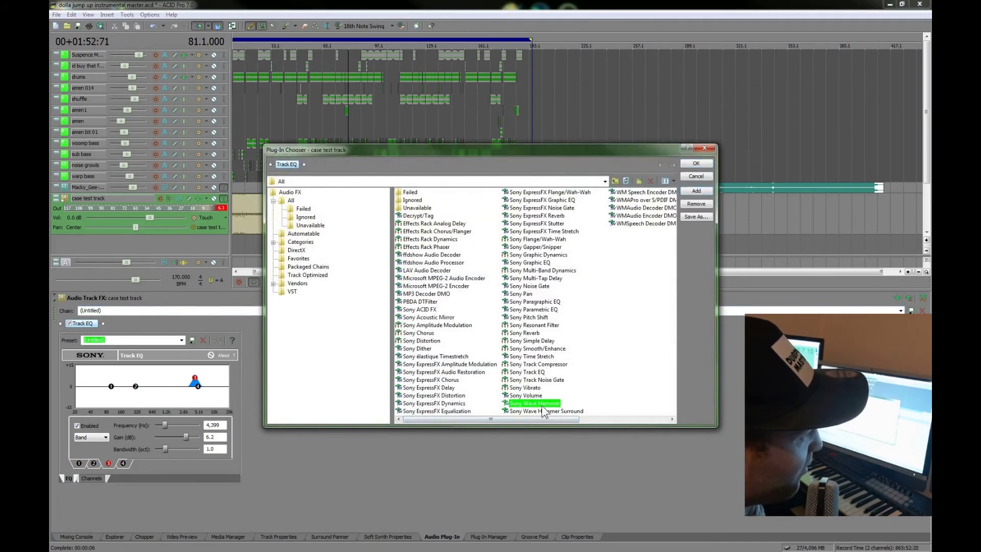
pyautogui.click(696, 191)
pyautogui.click(693, 164)
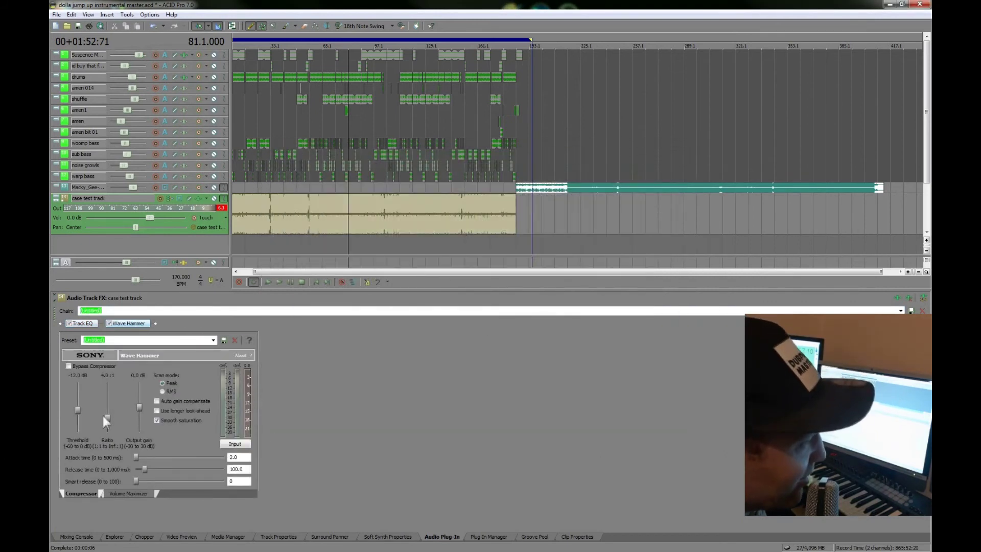
# - Bypass Wave Hammer's compressor and try a lower Volume Maximizer threshold, returning it to 0.0 dB
pyautogui.click(68, 366)
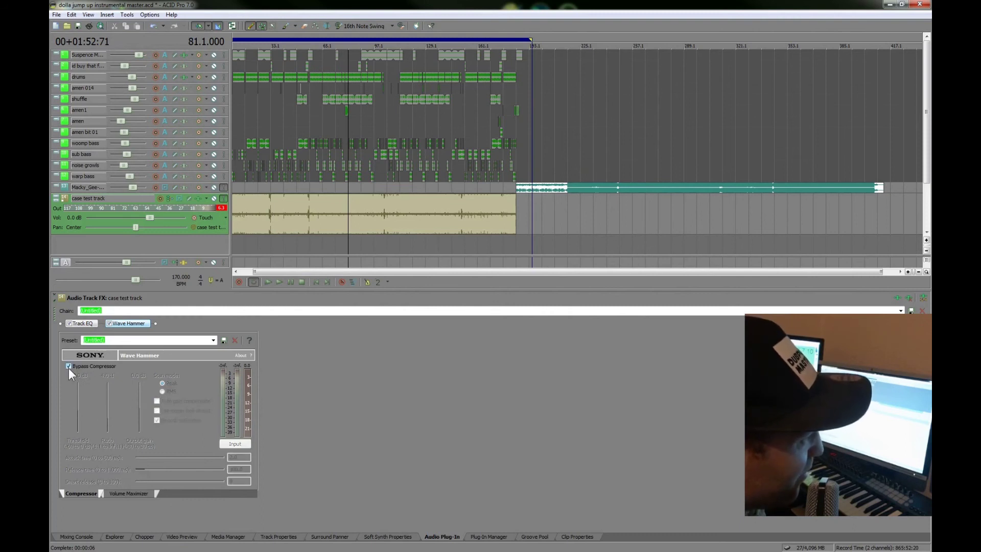
pyautogui.click(134, 494)
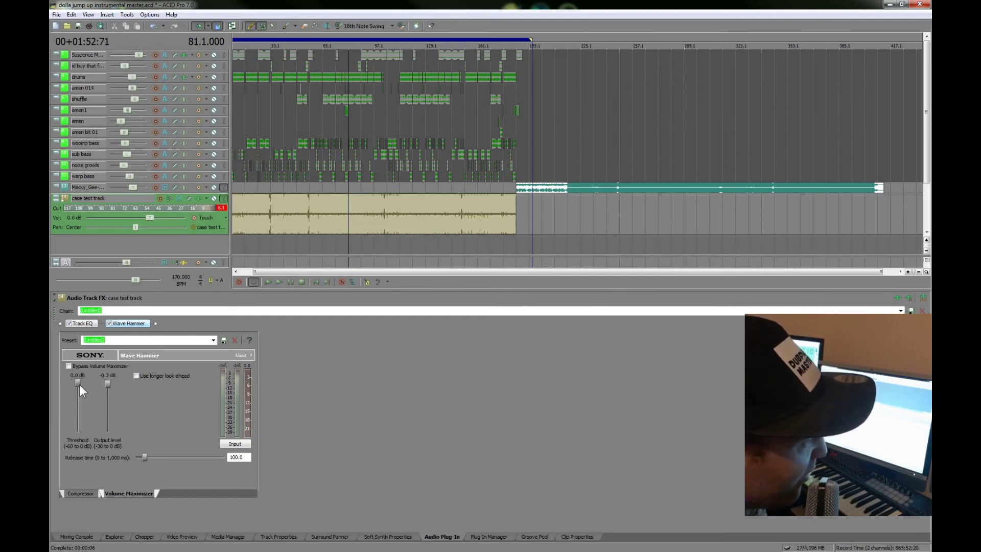
pyautogui.moveTo(76, 409); pyautogui.dragTo(81, 408)
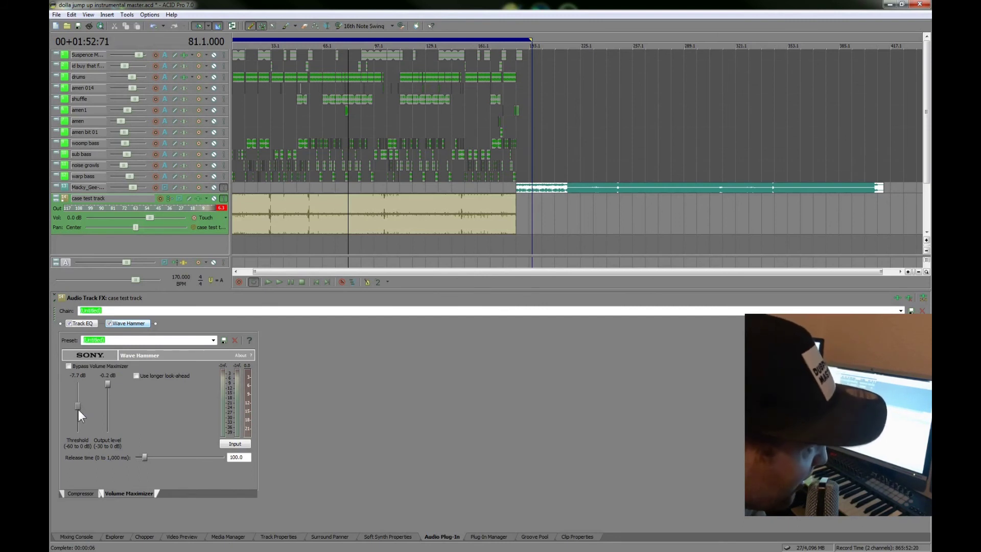
pyautogui.moveTo(79, 411); pyautogui.dragTo(81, 411)
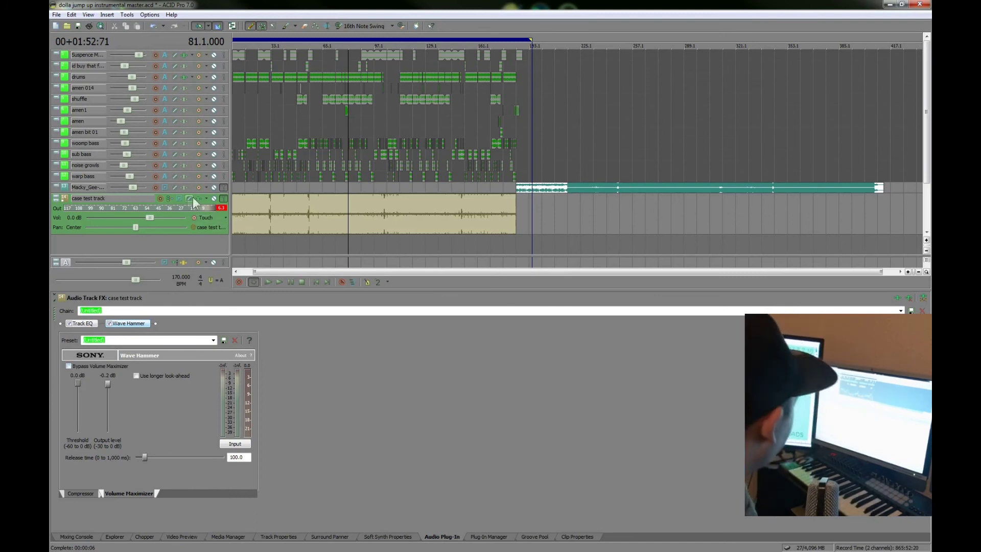
# - Reset the clipping indicators of the case test track and master, and start playback from bar 81
pyautogui.click(218, 208)
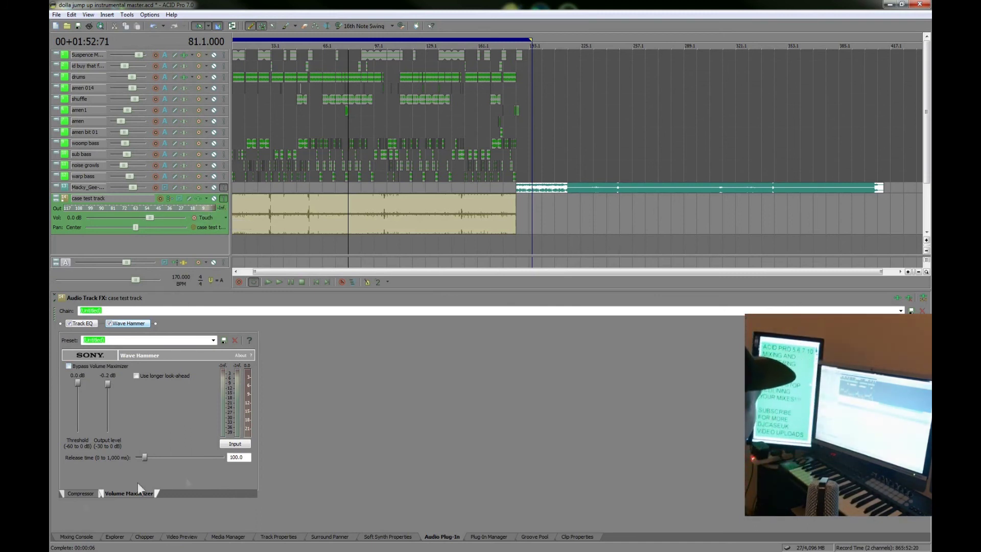
pyautogui.click(69, 538)
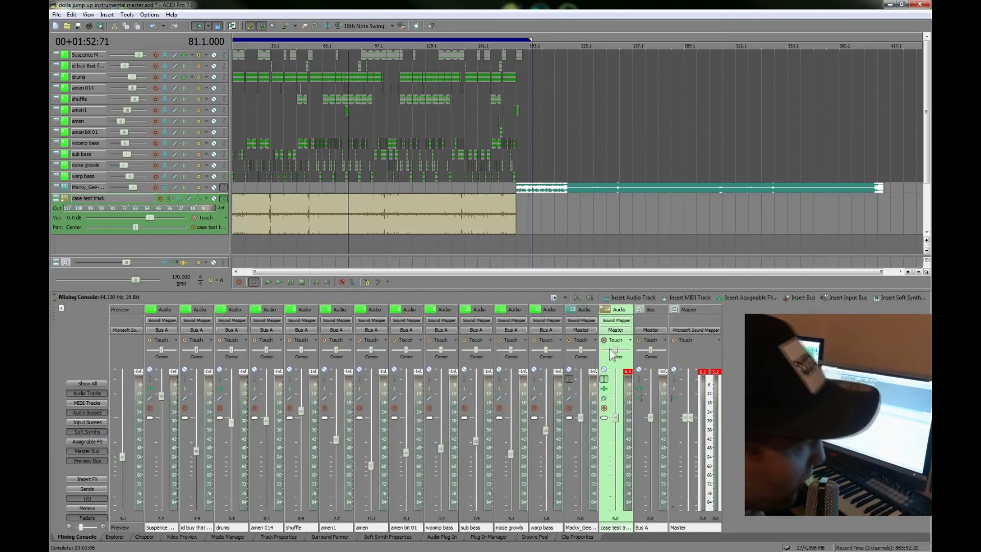
pyautogui.click(628, 372)
pyautogui.click(704, 373)
pyautogui.click(279, 282)
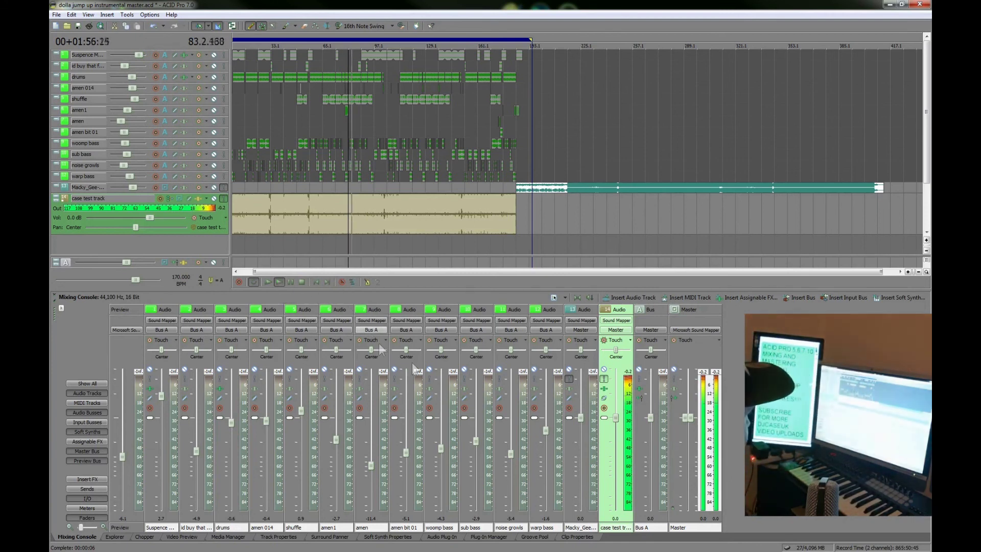
# - Try different Volume Maximizer thresholds in Wave Hammer during playback, including -9.2 dB, and bring the threshold back to about -1.2 dB
pyautogui.click(606, 389)
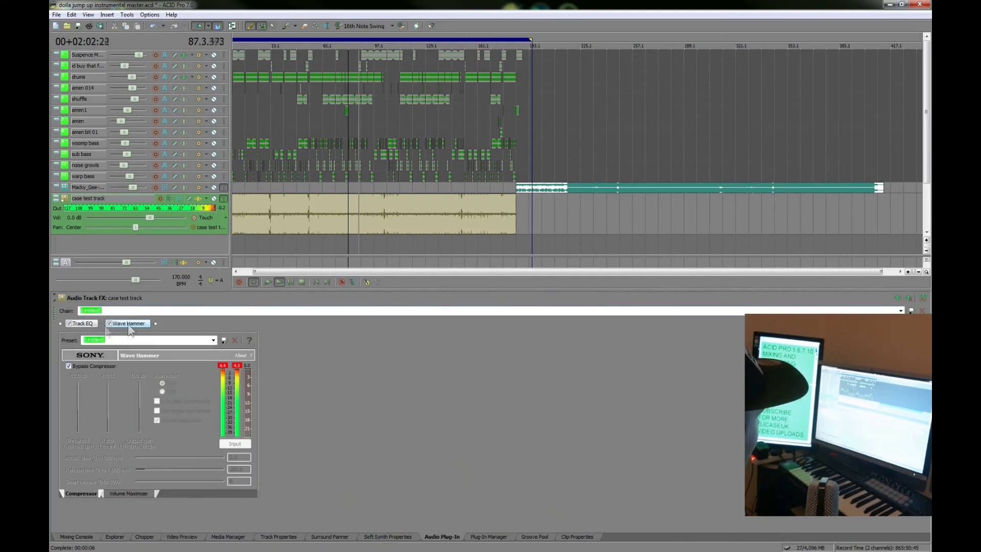
pyautogui.click(85, 325)
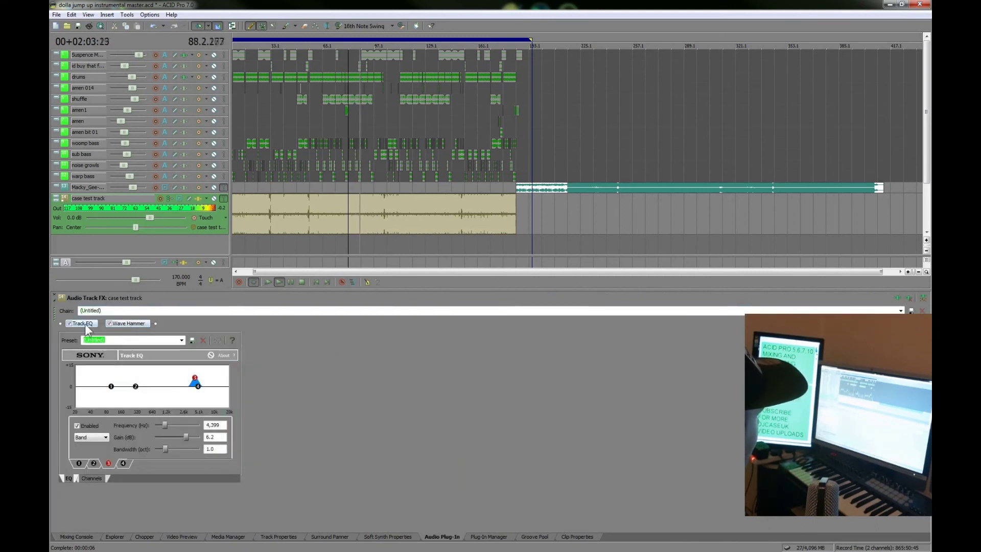
pyautogui.click(125, 323)
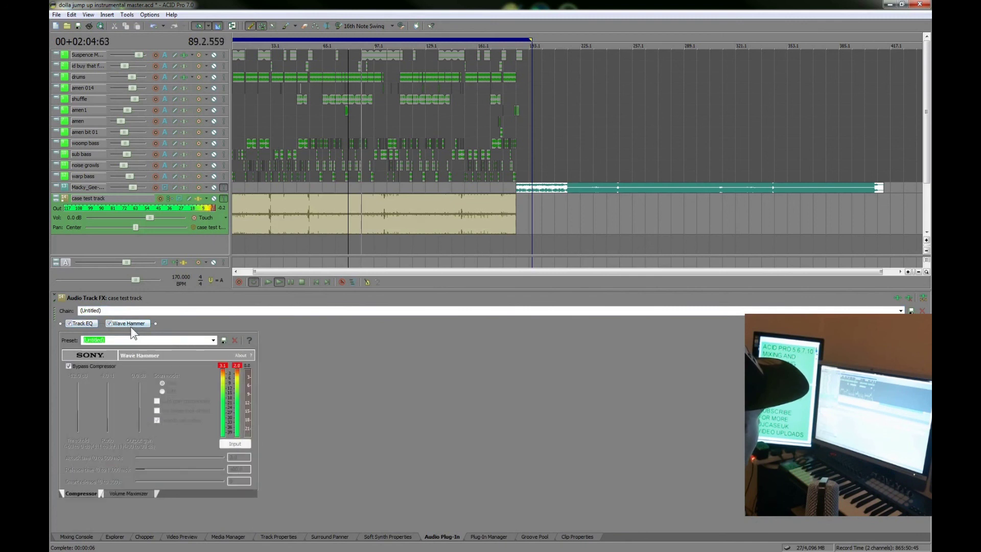
pyautogui.click(129, 494)
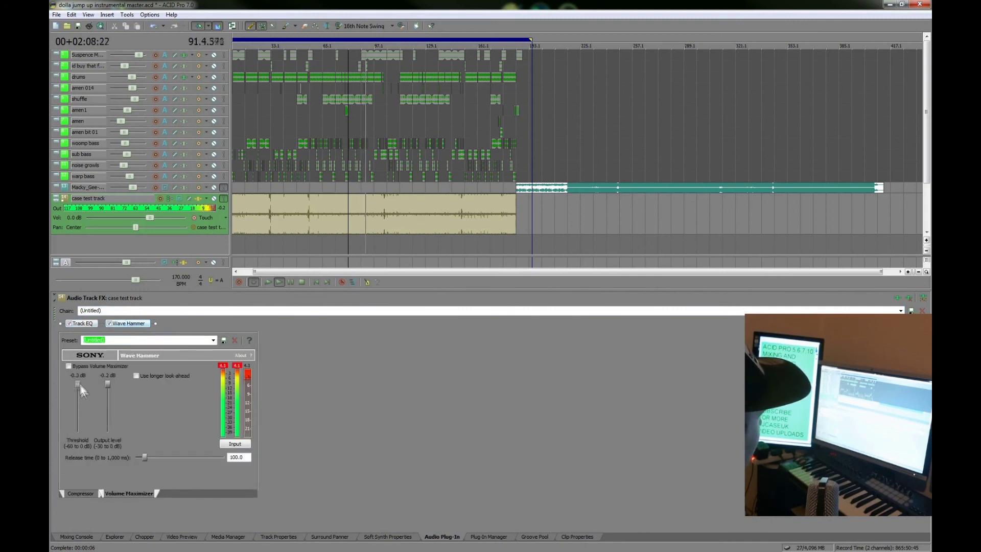
pyautogui.moveTo(78, 400); pyautogui.dragTo(75, 404)
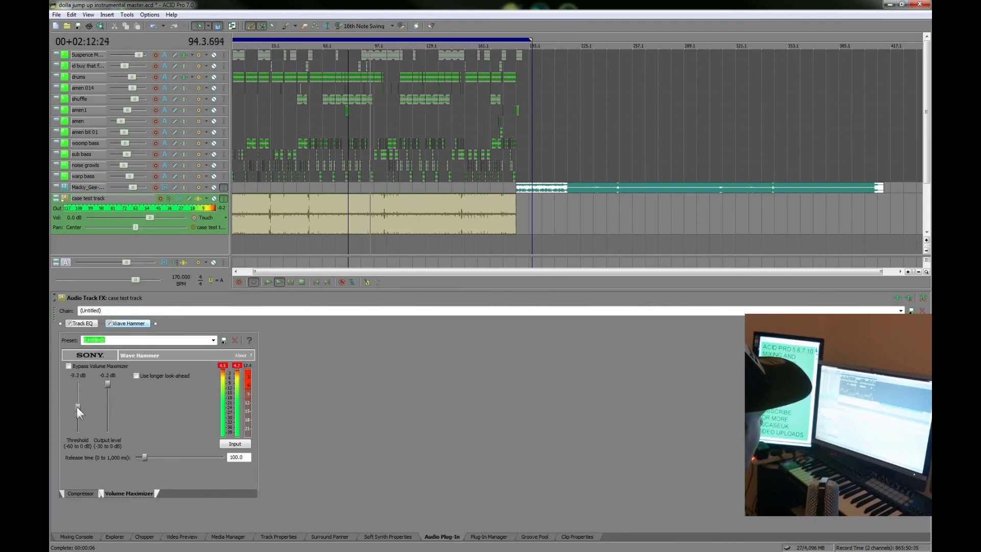
pyautogui.moveTo(76, 406); pyautogui.dragTo(85, 387)
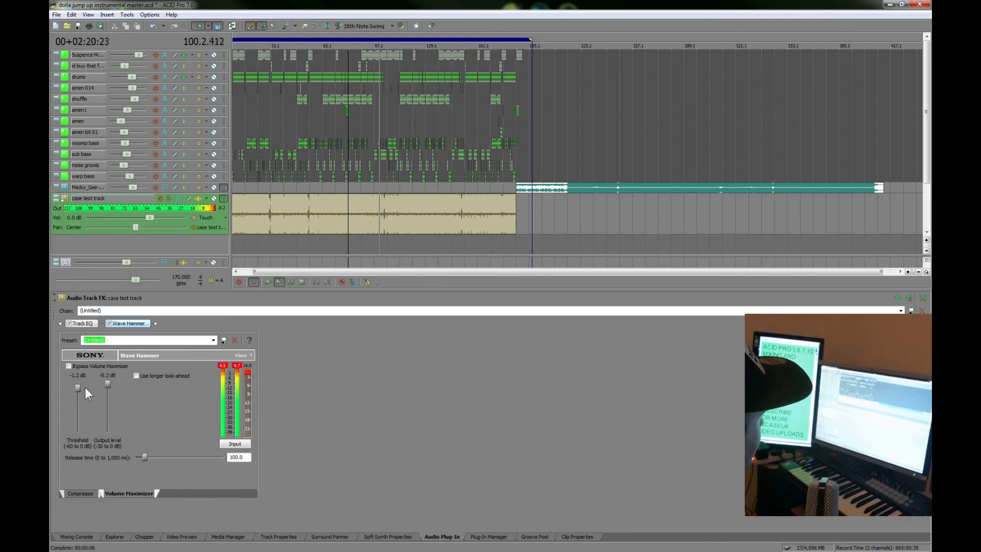
# - Reshape the Track EQ curve with two upper-frequency boosts, setting band 2 to about 4,682 Hz and 5.2 dB
pyautogui.click(82, 323)
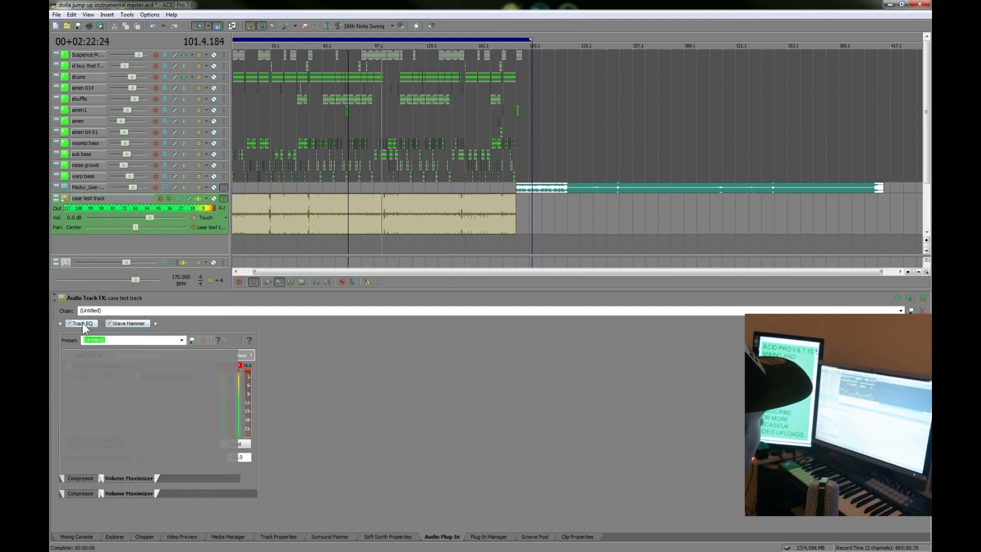
pyautogui.moveTo(194, 379)
pyautogui.mouseDown()
pyautogui.moveTo(137, 384)
pyautogui.moveTo(199, 382)
pyautogui.mouseUp()
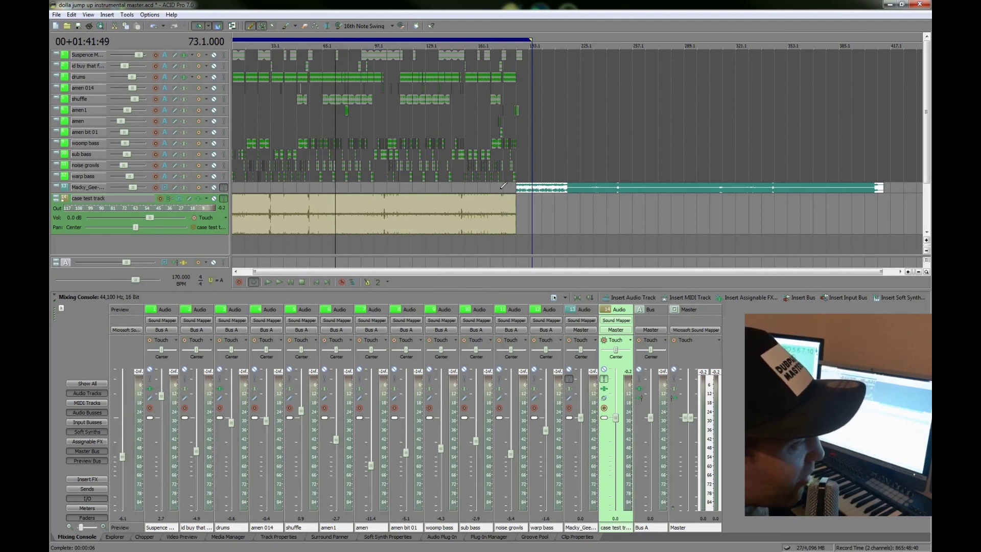
# - Play the case test track from bar 65 with both effects active, and stop playback
pyautogui.click(328, 216)
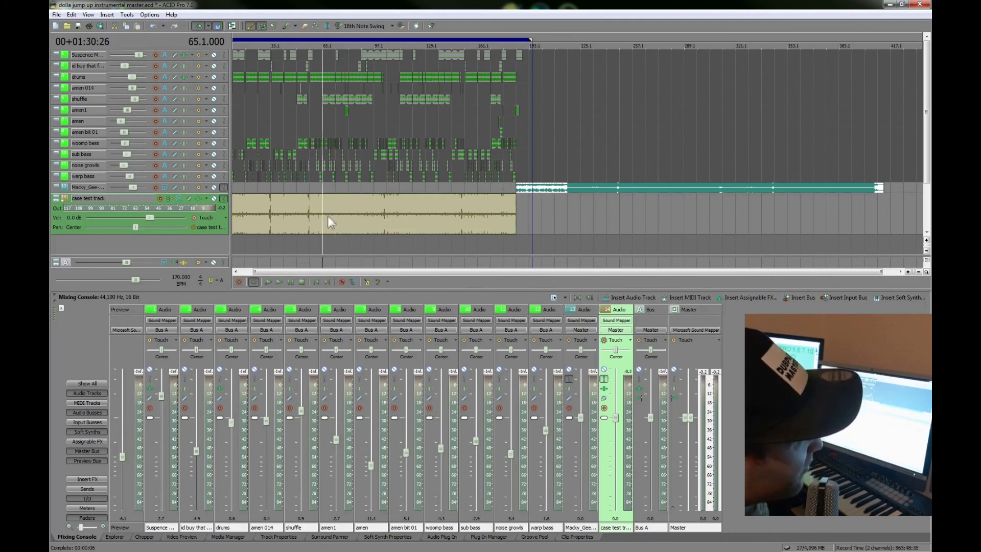
pyautogui.click(281, 283)
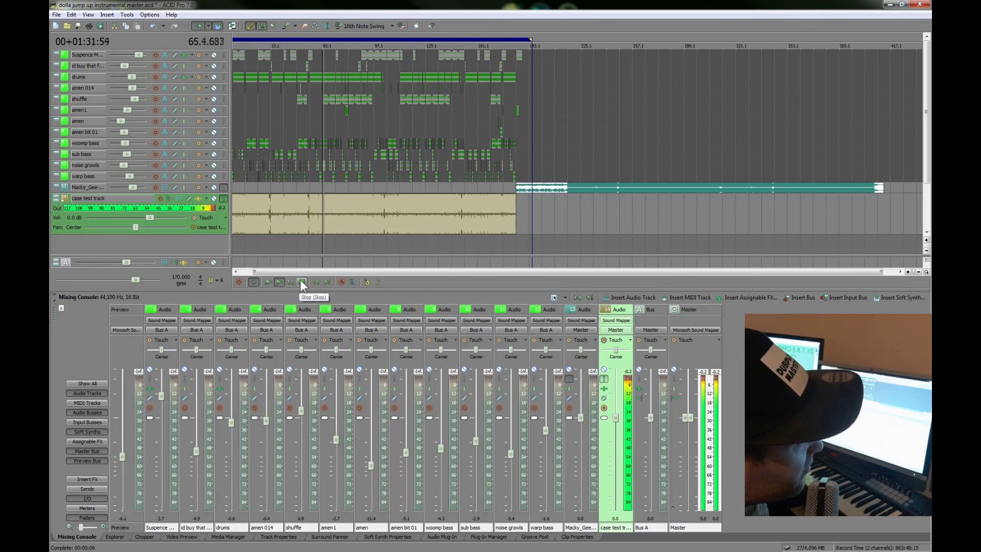
pyautogui.click(301, 282)
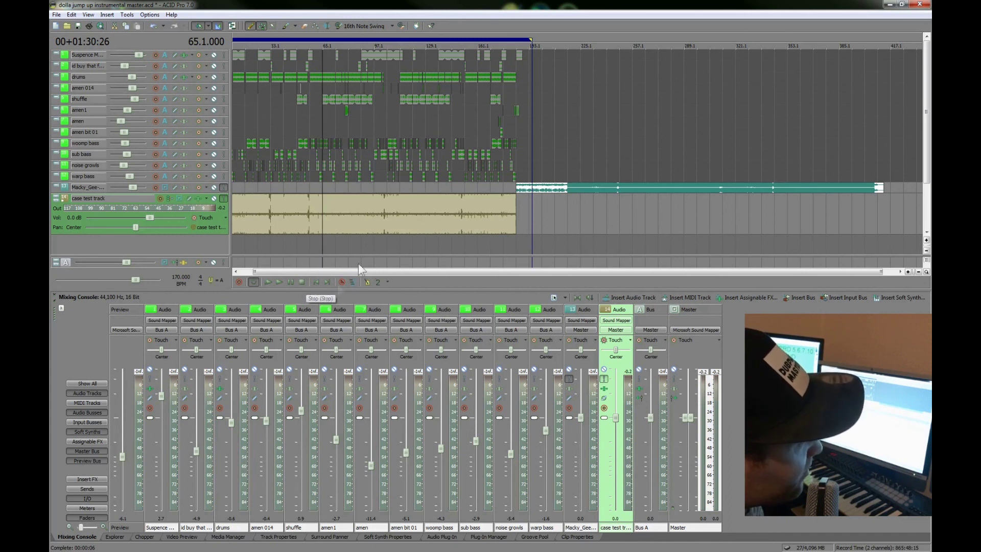
# - Disable Track EQ and Wave Hammer on the case test track and play it from bar 65 to hear it unprocessed
pyautogui.click(604, 389)
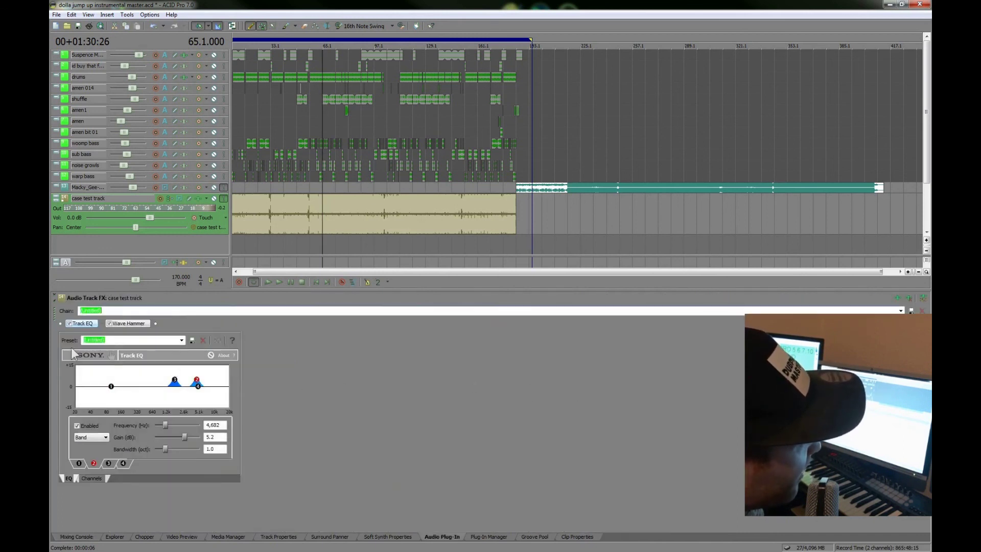
pyautogui.click(69, 323)
pyautogui.click(111, 323)
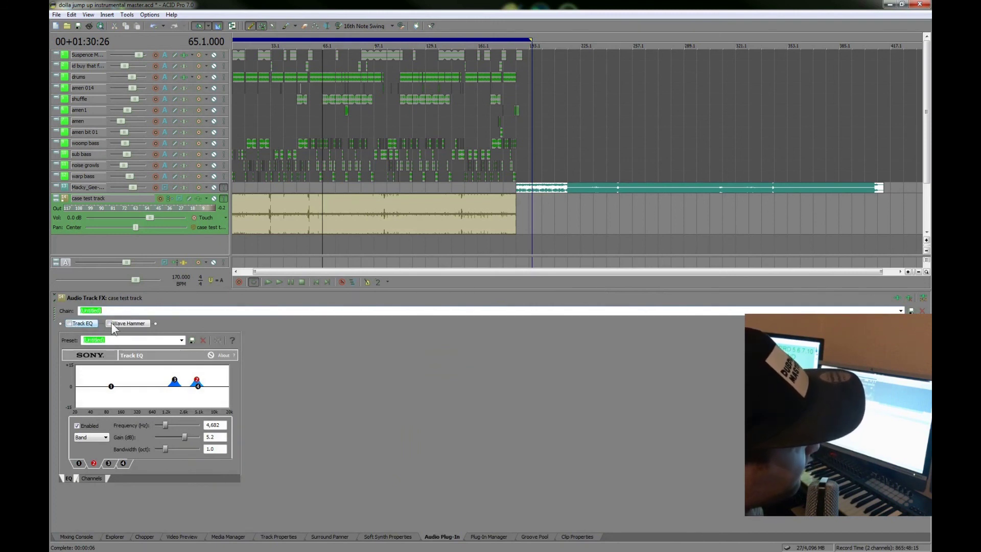
pyautogui.click(327, 217)
pyautogui.press('space')
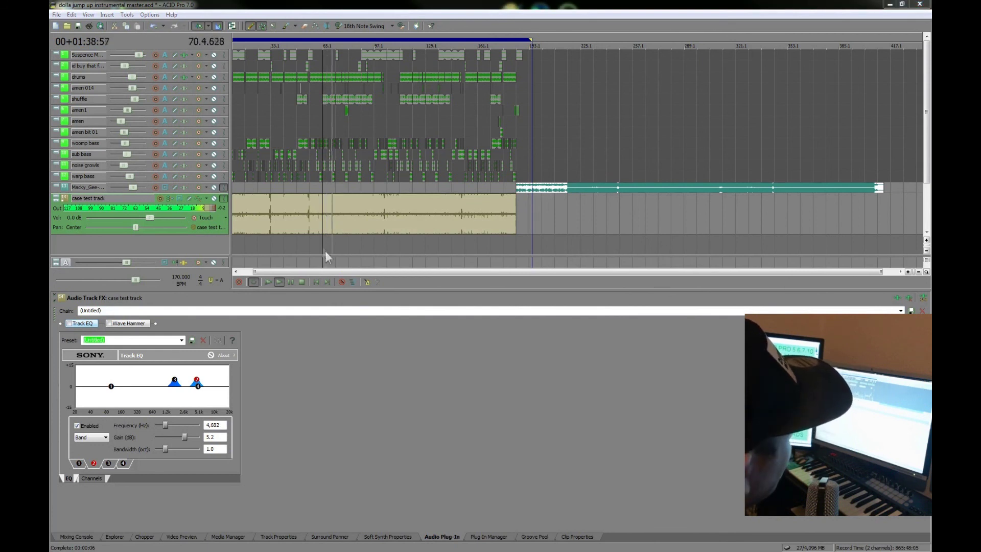
pyautogui.click(303, 283)
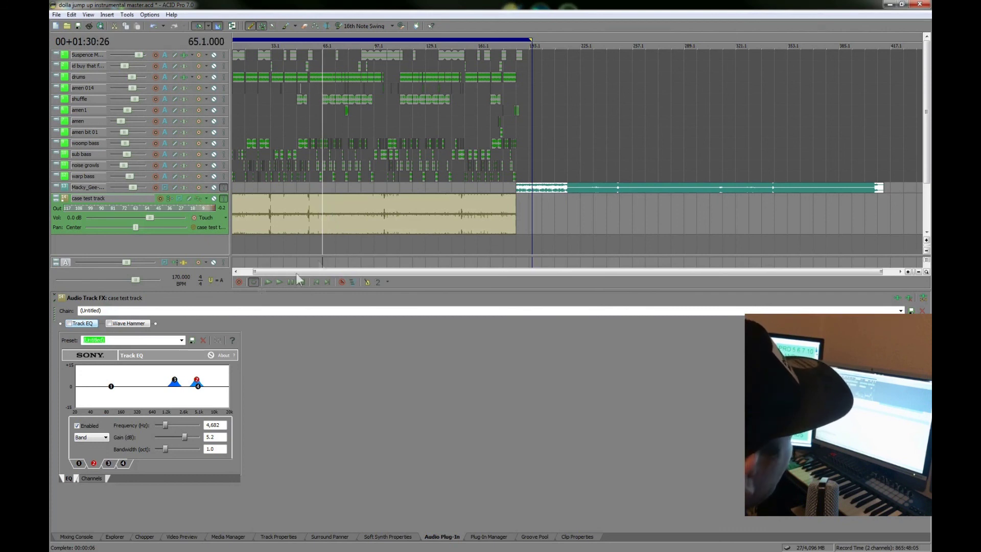
# - Re-enable Track EQ and Wave Hammer, play the processed track from bar 65 for comparison, and return to the mixer
pyautogui.click(69, 323)
pyautogui.click(109, 323)
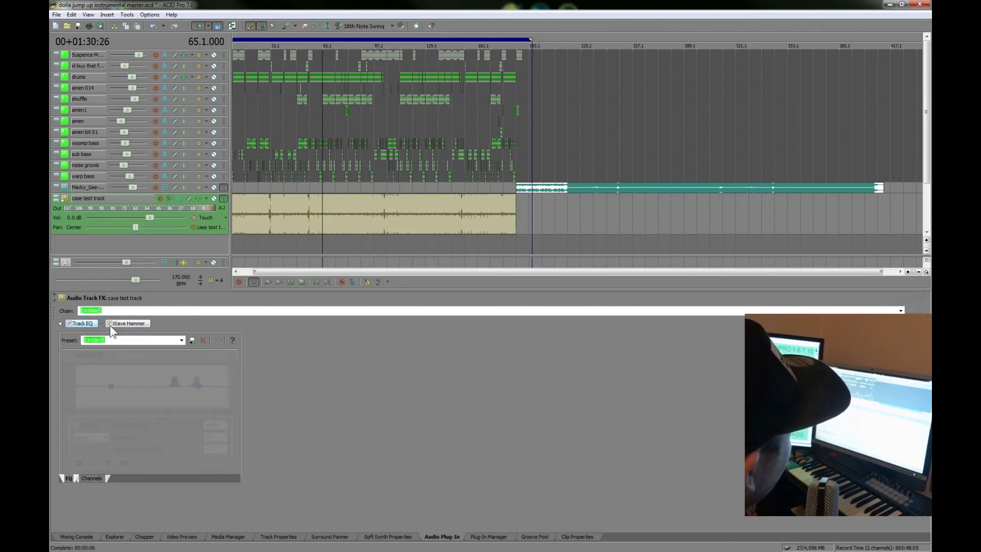
pyautogui.click(279, 282)
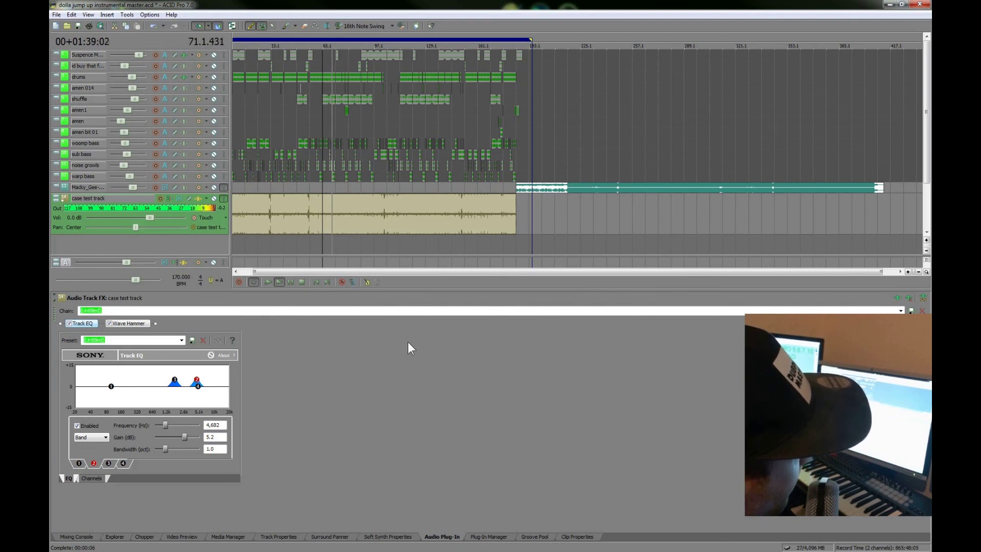
pyautogui.click(302, 282)
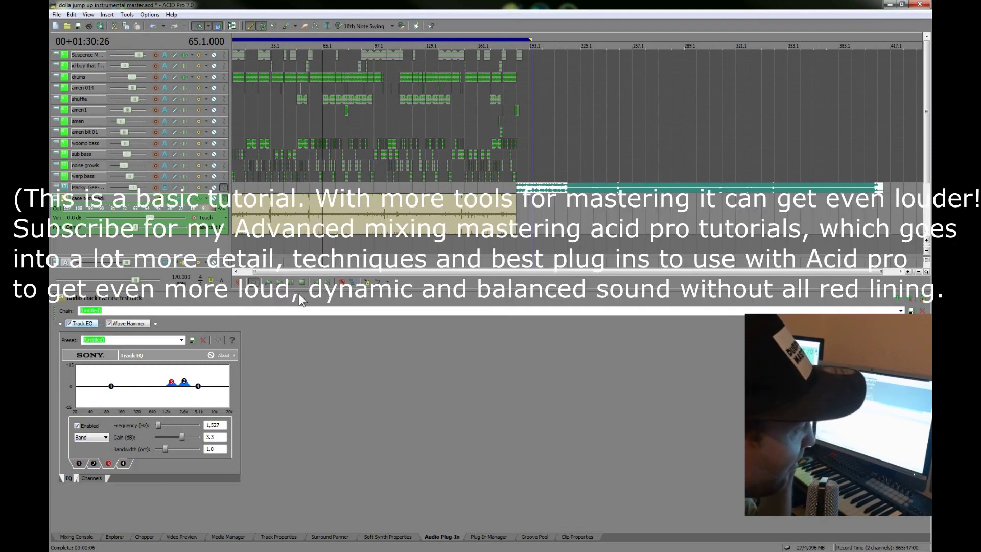
pyautogui.click(76, 536)
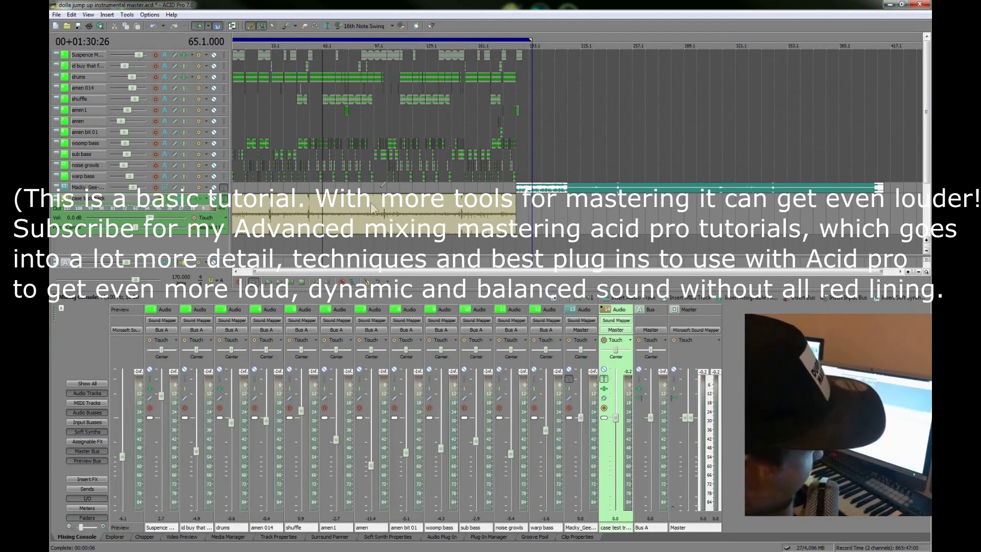
# - Play the case test track from bar 65, stop it, and alternate between its mixer channel and the reference track's channel
pyautogui.click(279, 282)
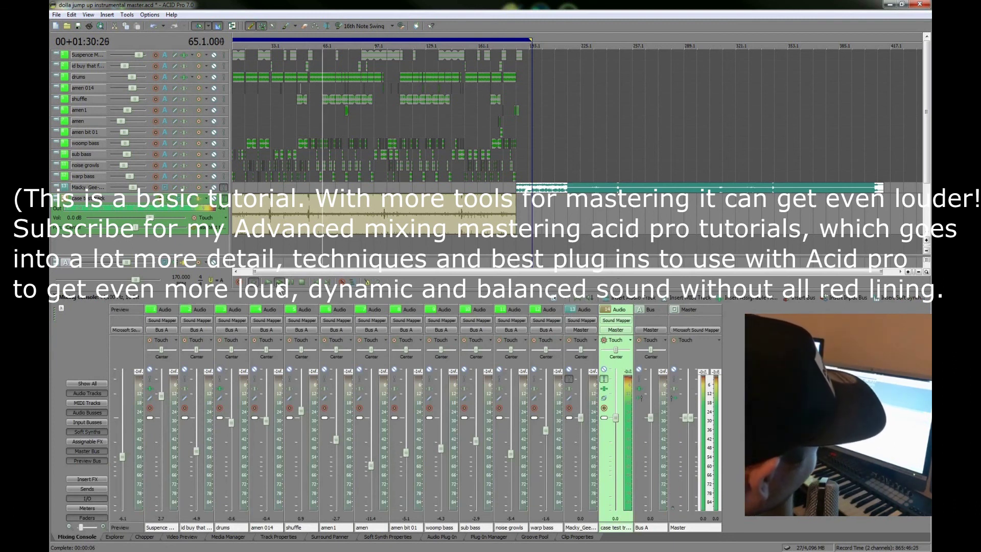
pyautogui.click(302, 283)
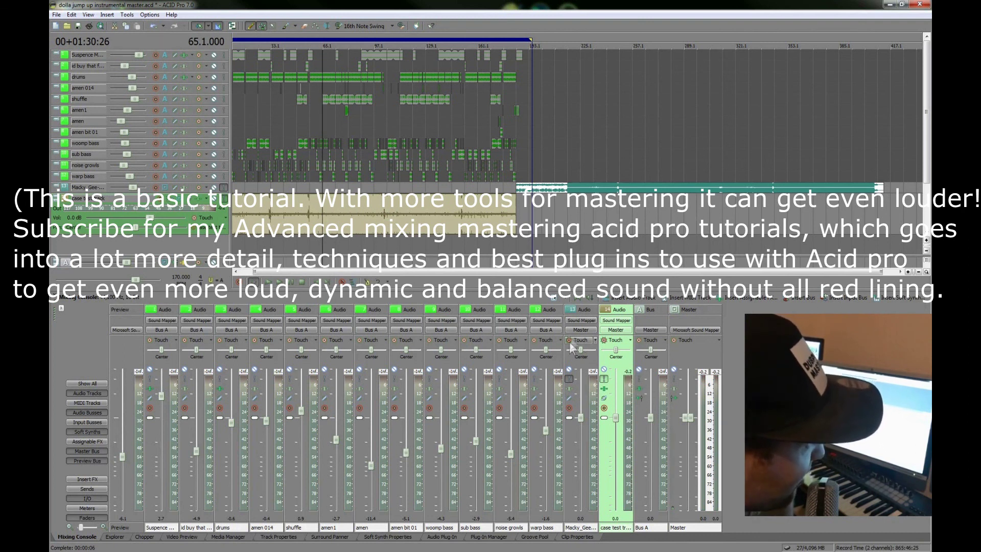
pyautogui.click(576, 318)
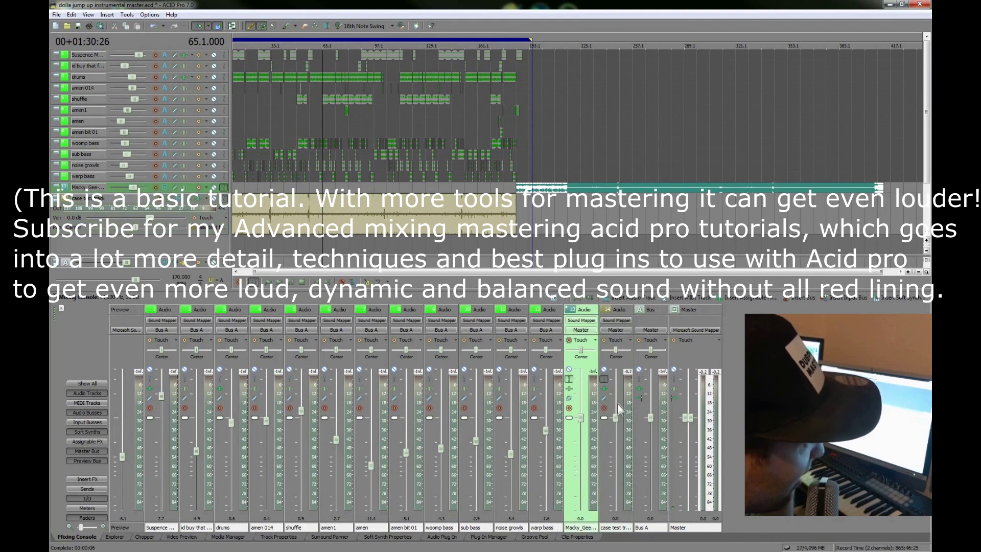
pyautogui.click(615, 309)
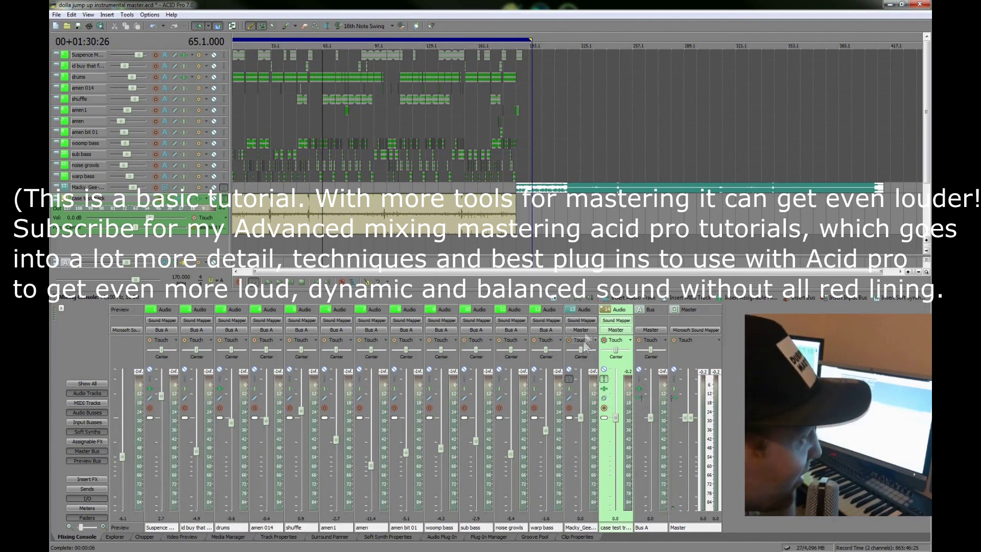
pyautogui.click(576, 363)
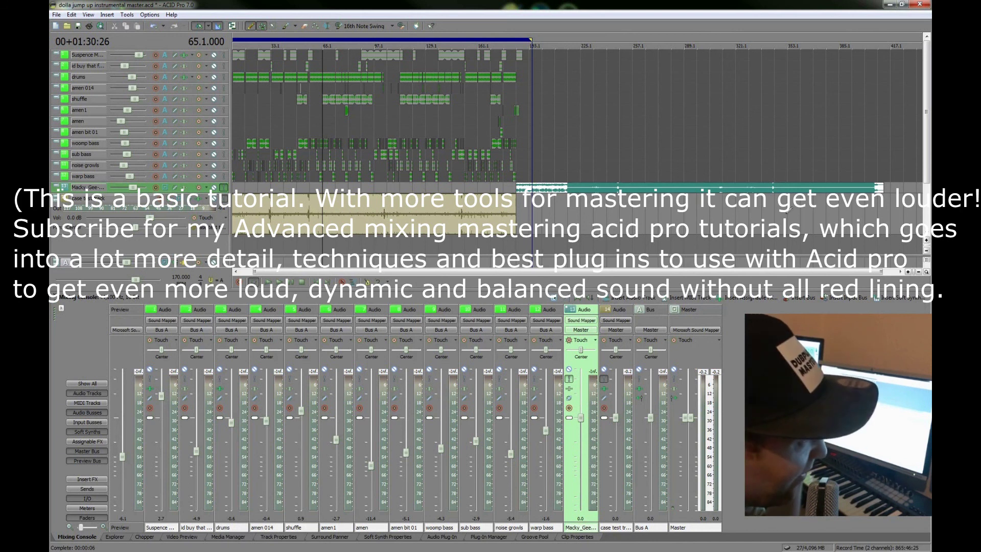
# - Play the Macky Gee reference track from bar 265 to hear its loudness, and stop playback
pyautogui.click(651, 202)
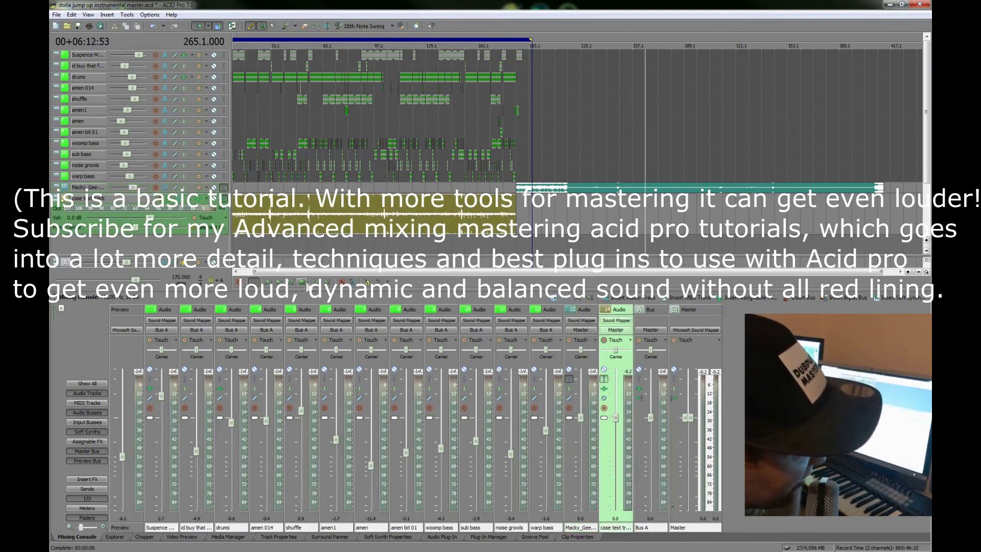
pyautogui.click(278, 283)
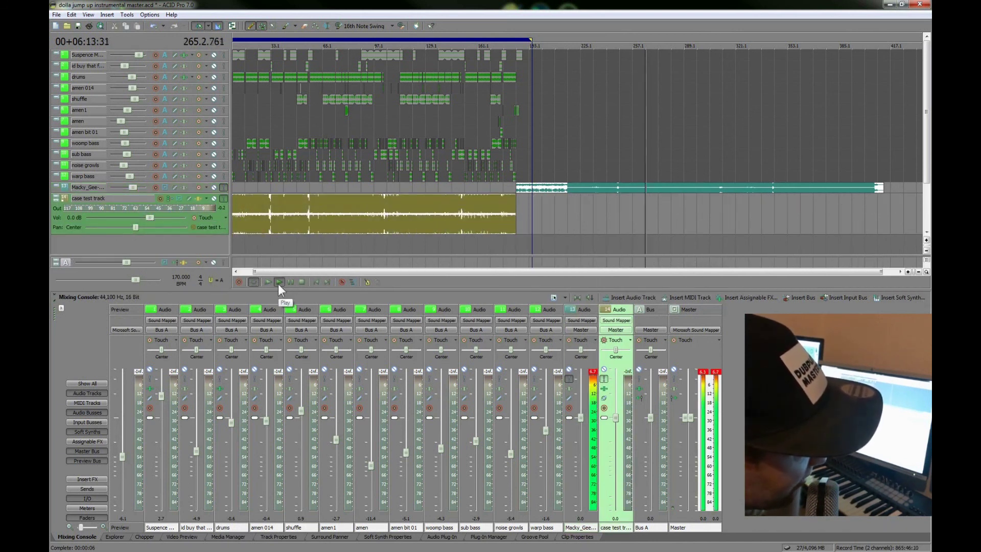
pyautogui.click(301, 282)
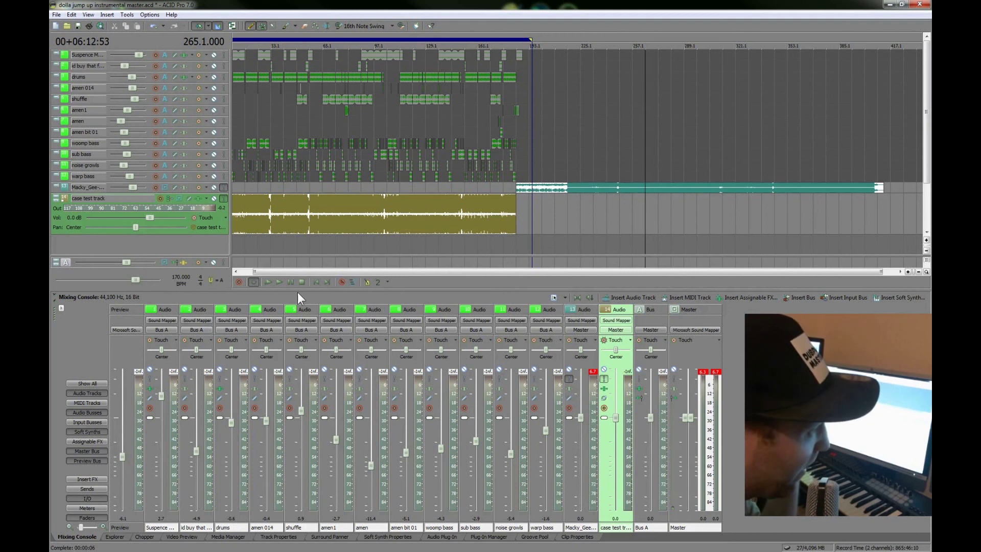
# - Play the processed case test track from bar 73 for comparison with the reference, and stop playback
pyautogui.click(335, 214)
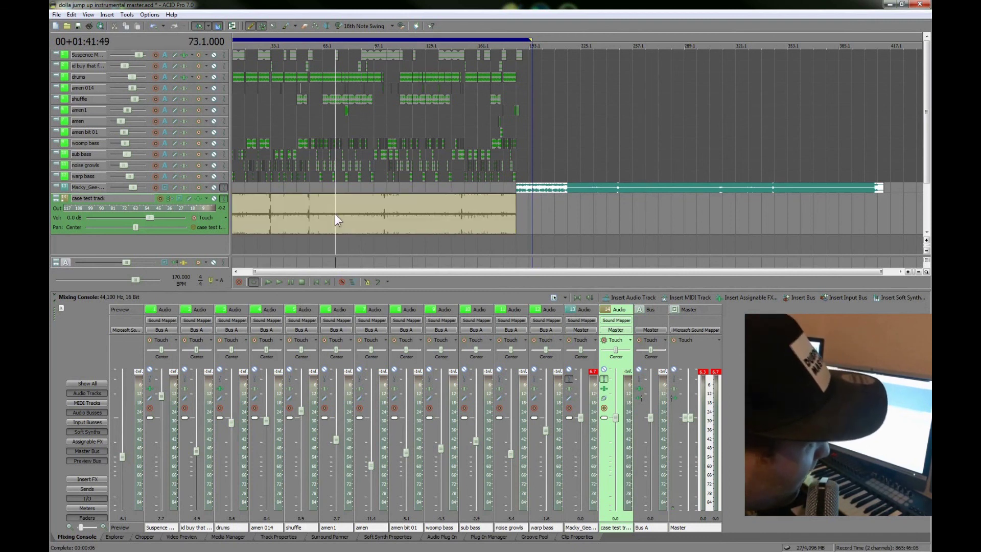
pyautogui.press('space')
pyautogui.press('space')
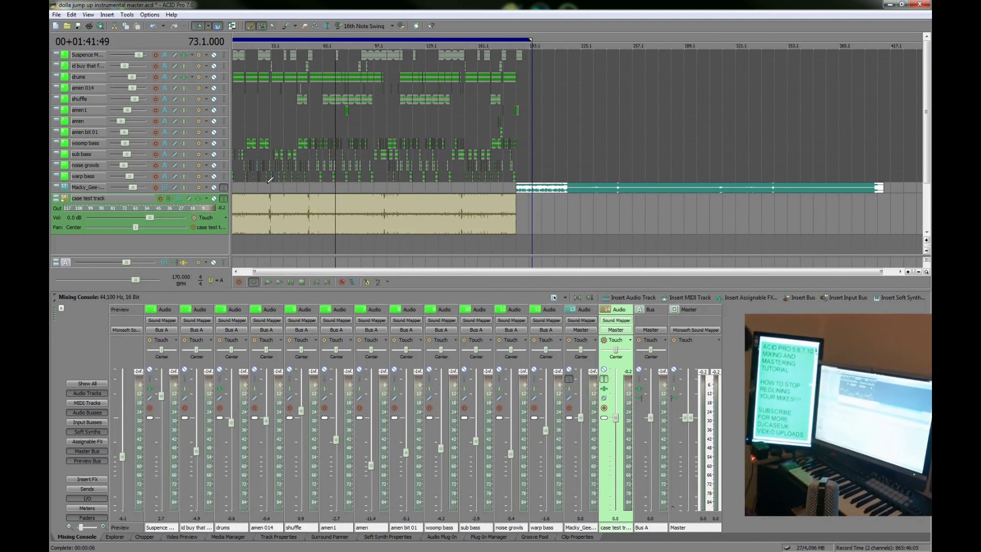
# - Play the case test track from bar 81 and place the cursor within the reference track's section during playback
pyautogui.click(347, 215)
pyautogui.press('space')
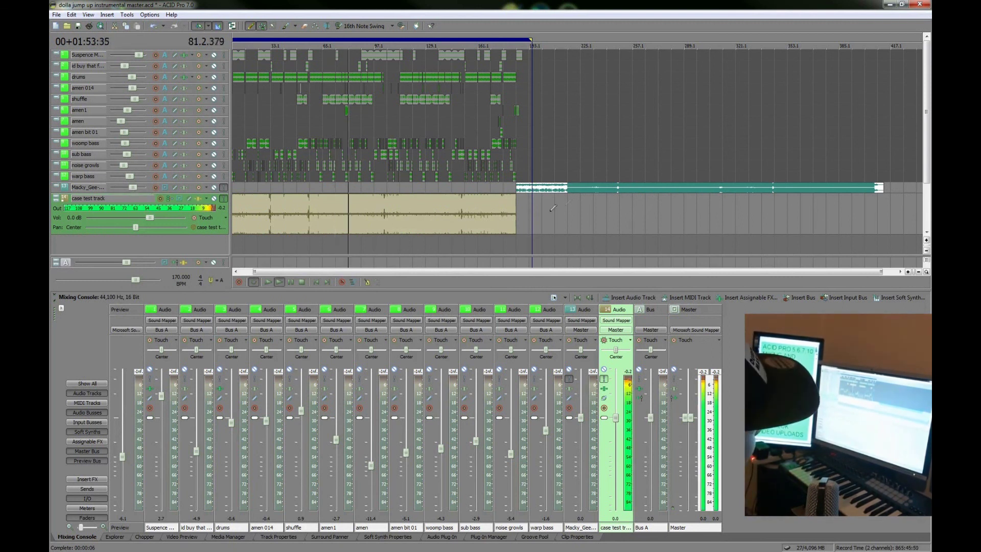
pyautogui.click(659, 210)
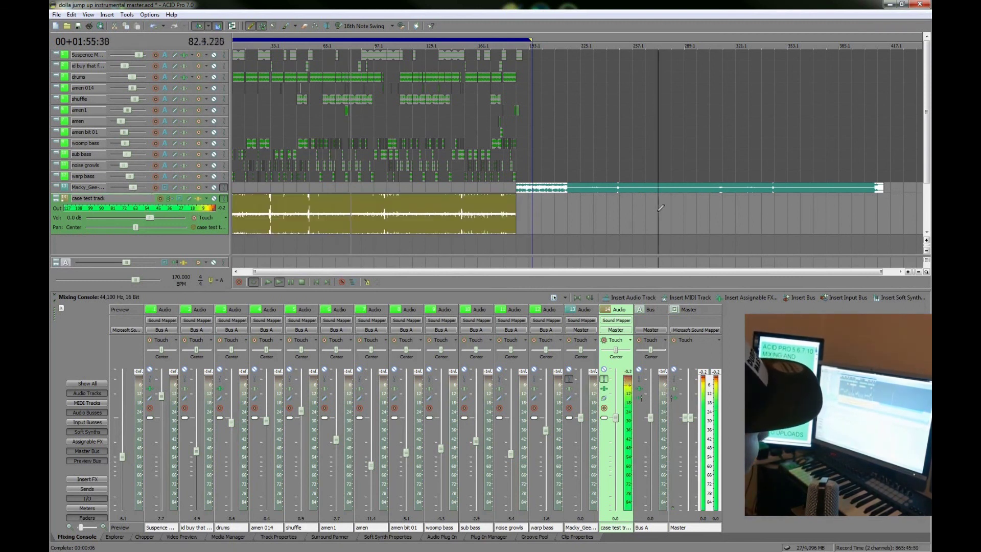